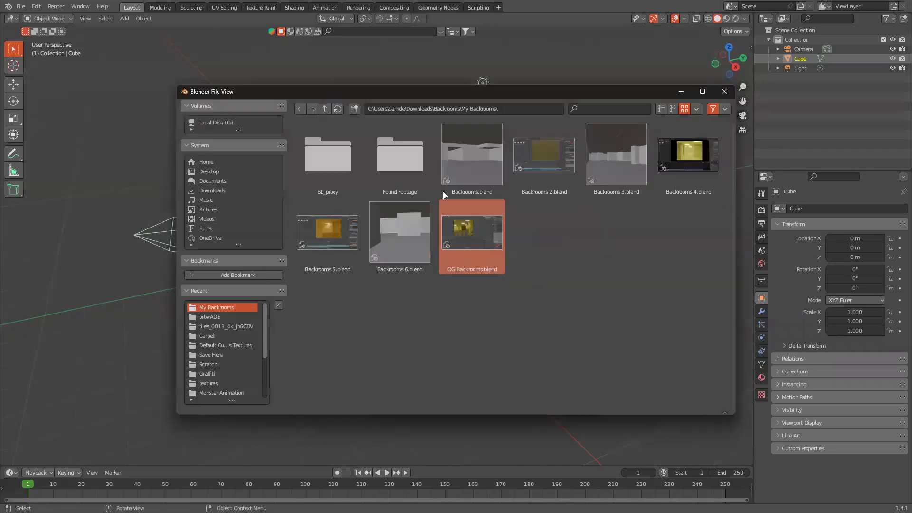
Open OG Backrooms.blend and render its current frame to examine the composited corridor image, closing the render window when done.
key("Return")
middle_click_drag(401, 166, 463, 131)
scroll(397, 129, "up", 2)
middle_click_drag(396, 127, 414, 94)
scroll(399, 124, "down", 2)
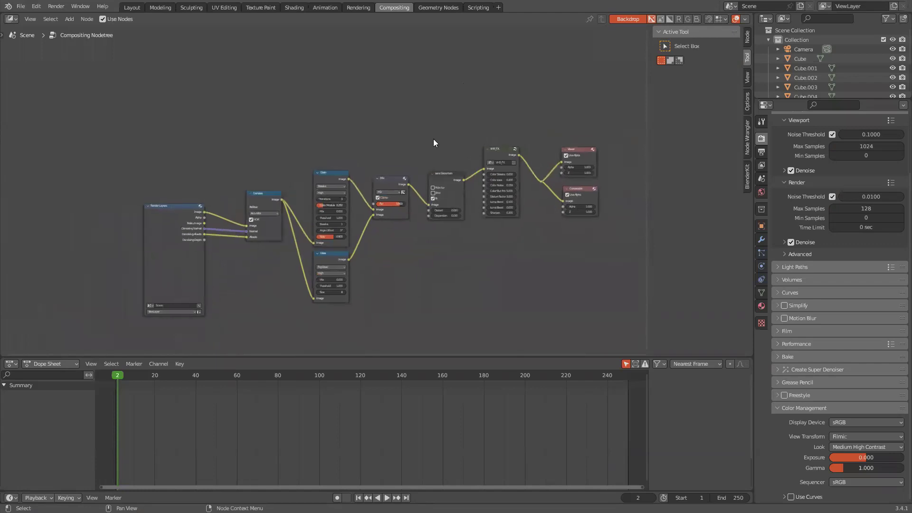
key("F12")
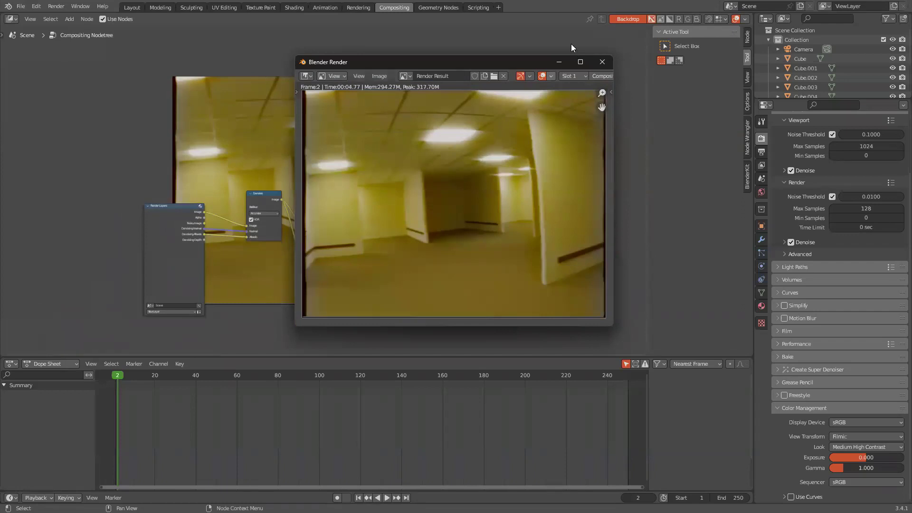
left_click(602, 63)
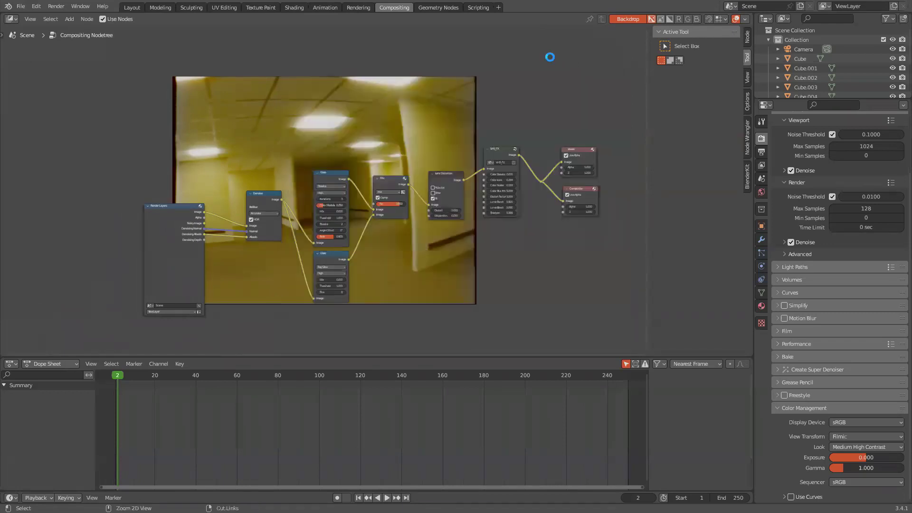
Save OG Backrooms.blend and start a new General file, saving any remaining changes.
key("ctrl+s")
key("ctrl+n")
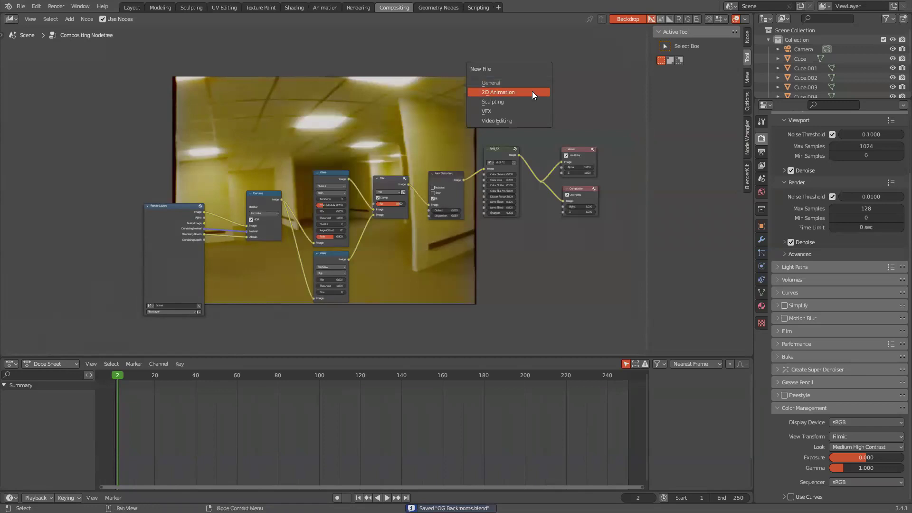
left_click(521, 83)
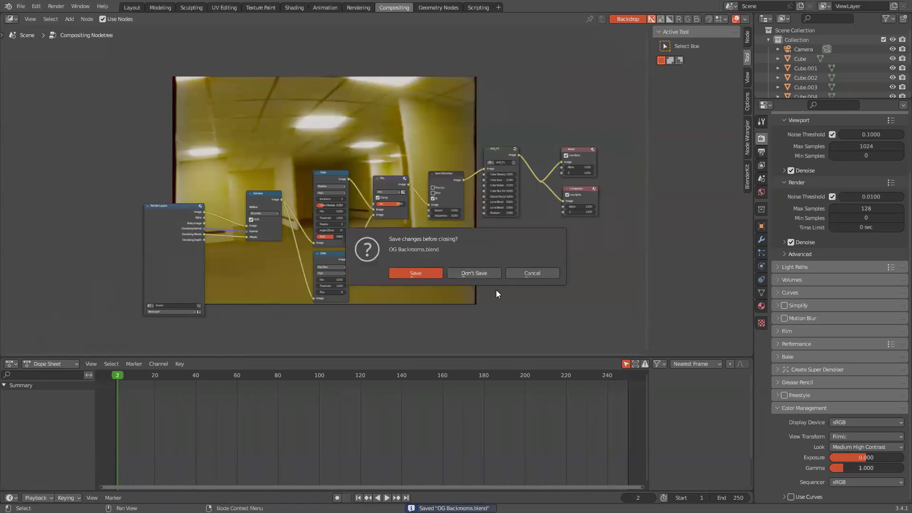
left_click(416, 273)
Delete all the default objects from the scene: the cube, camera and light.
key("a")
key("alt+a")
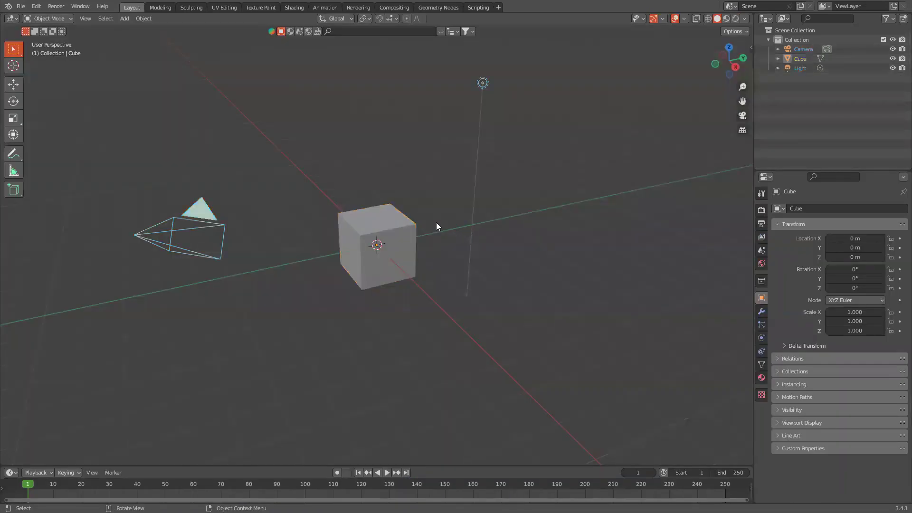
key("a")
right_click(435, 222)
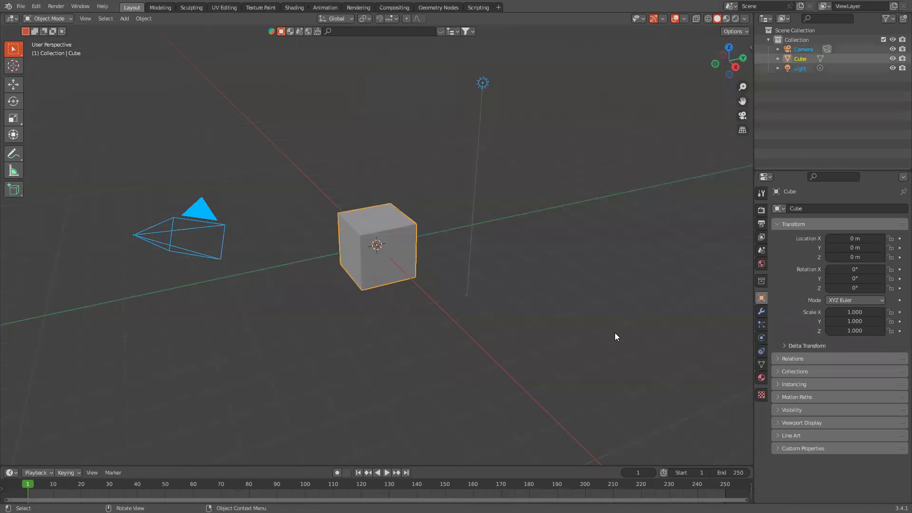
key("x")
left_click(393, 281)
Add a cube mesh and scale it by 2 along the Z axis.
key("shift+a")
mouse_move(400, 235)
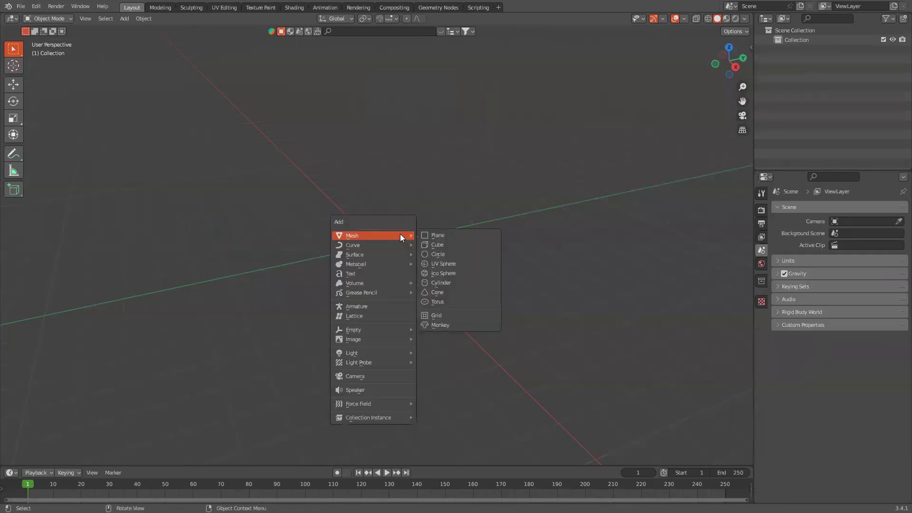
left_click(425, 246)
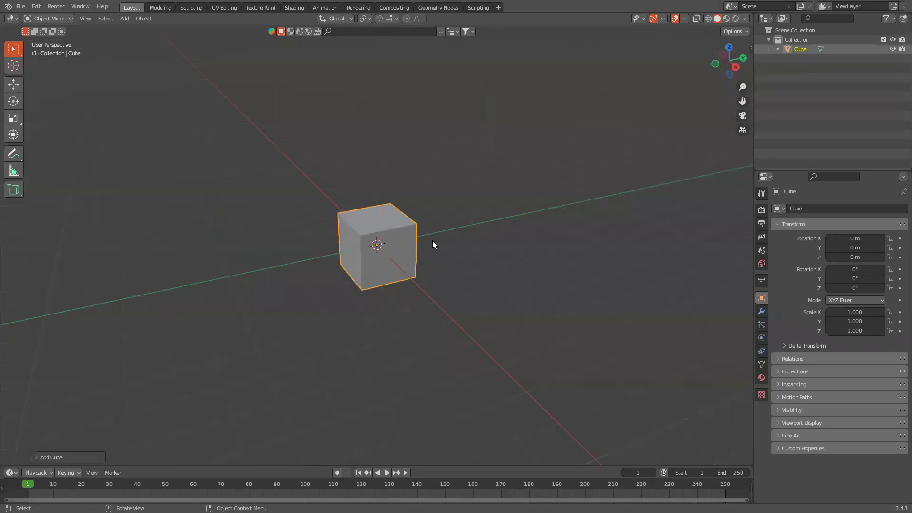
key("s")
key("z")
key("2")
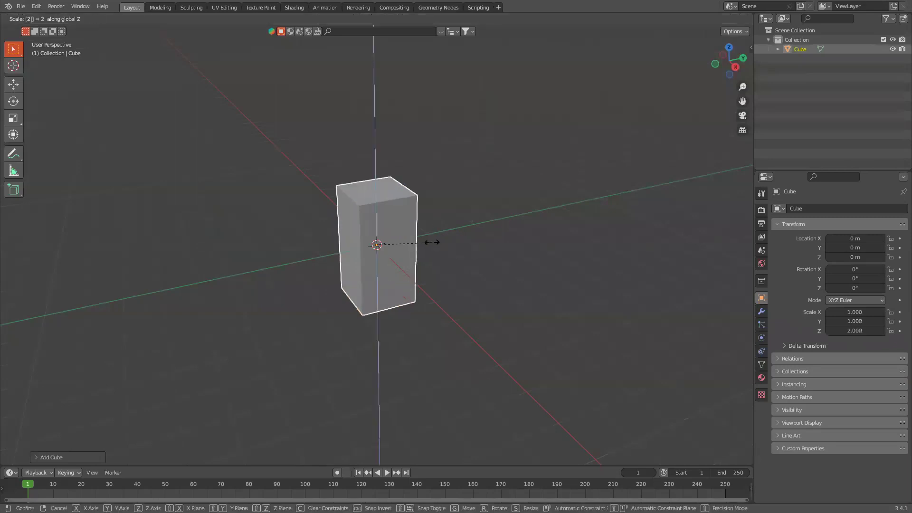
key("Return")
Scale the box by 10 along X and Y with the Z axis excluded.
key("s")
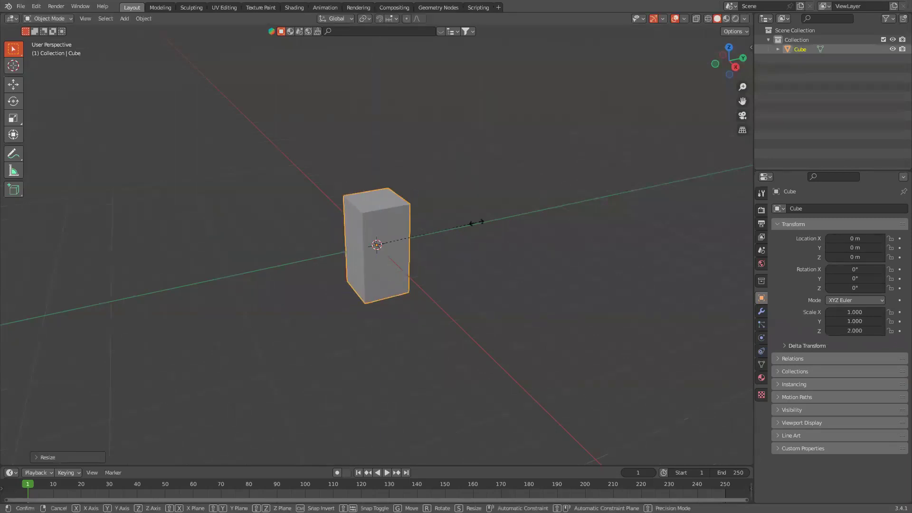
key("shift+z")
key("2")
key("BackSpace")
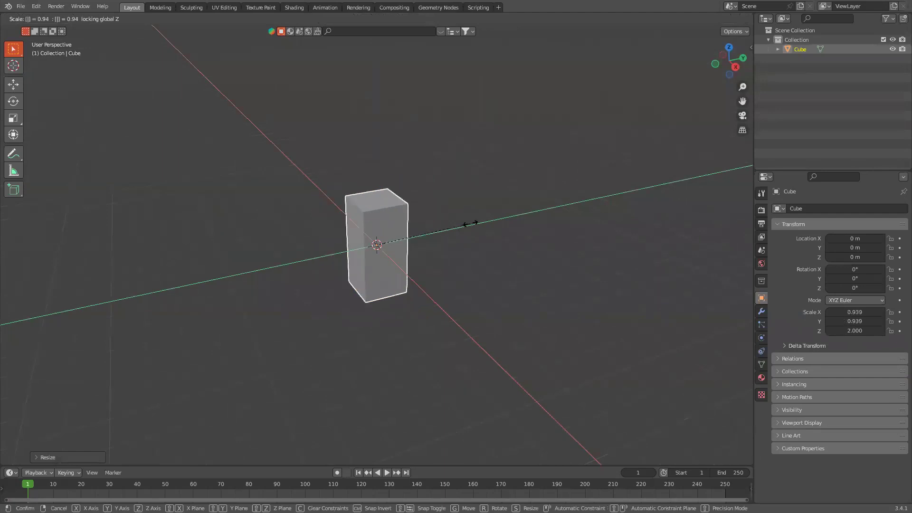
type("10")
key("Return")
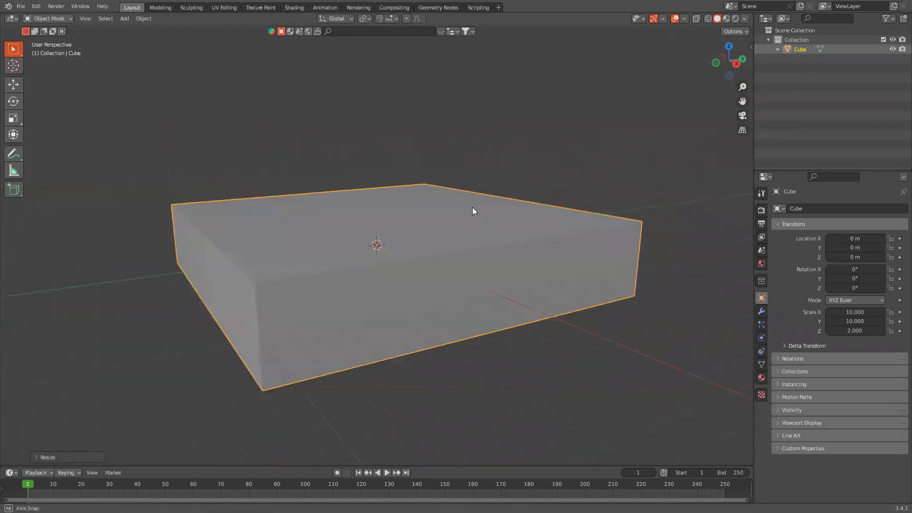
Bring the view inside the box and display it in Material Preview shading.
middle_click_drag(472, 207, 485, 199)
scroll(572, 205, "up", 5)
left_click(726, 18)
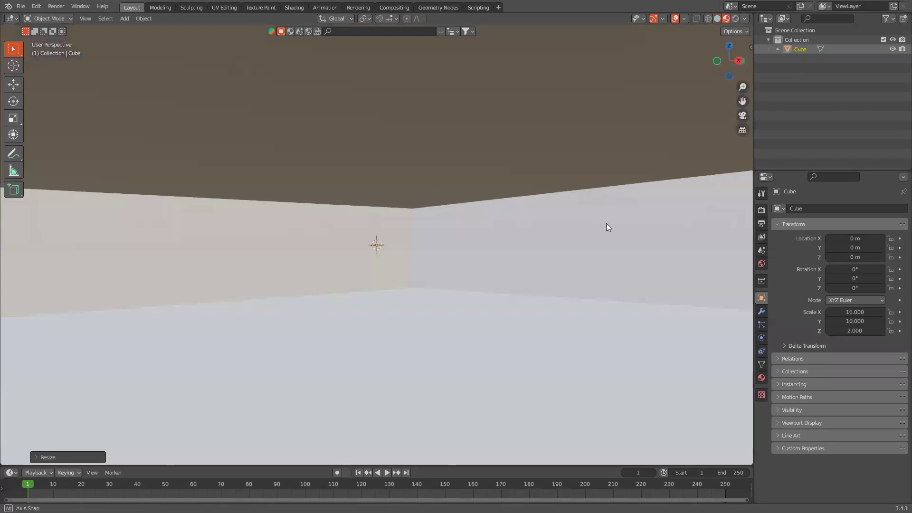
Assign the existing material named Material to the box and rename it Wall.
left_click(761, 377)
left_click(796, 248)
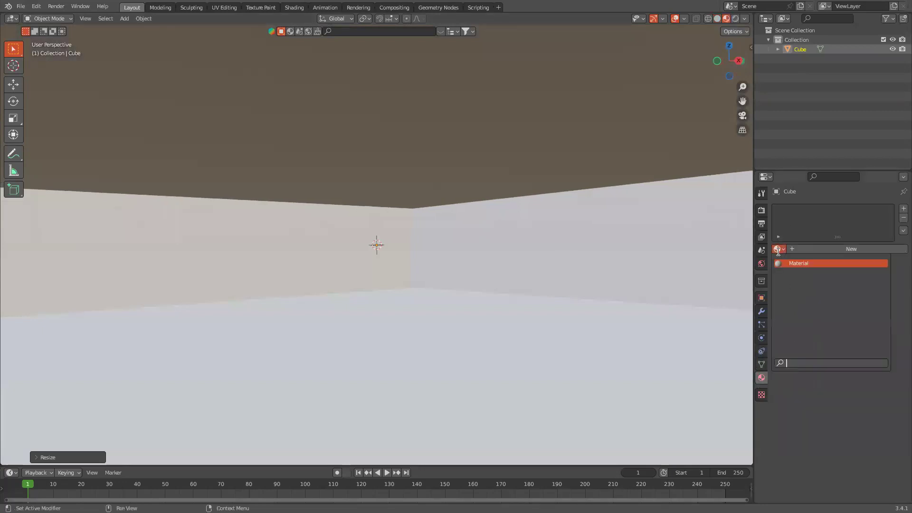
left_click(803, 249)
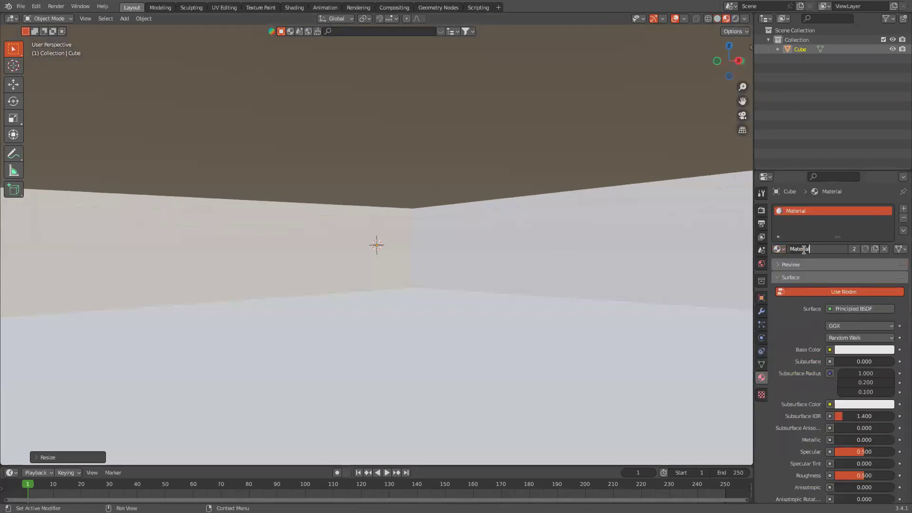
key("ctrl+a")
type("Wa")
key("Return")
Set the Wall material's base color to an image texture and load Wall.jpg from the default textures folder.
left_click(829, 349)
left_click(622, 412)
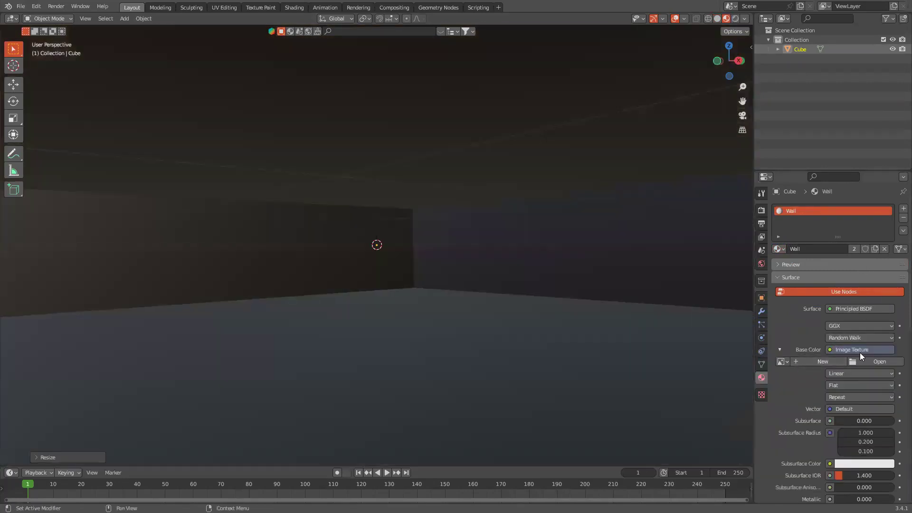
left_click(847, 364)
left_click(230, 306)
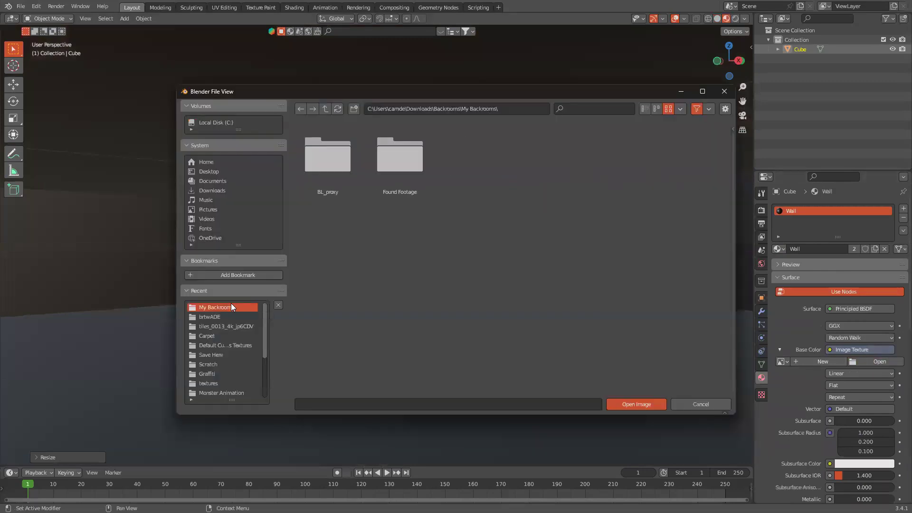
left_click(234, 316)
left_click(225, 345)
double_click(491, 142)
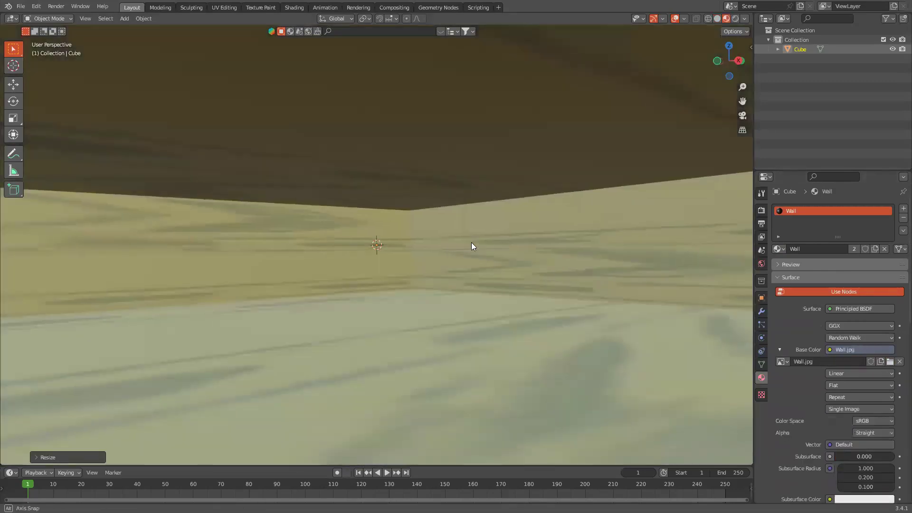
Apply the box's scale and unwrap all its faces with Cube Projection in Edit Mode.
middle_click_drag(471, 242, 606, 262)
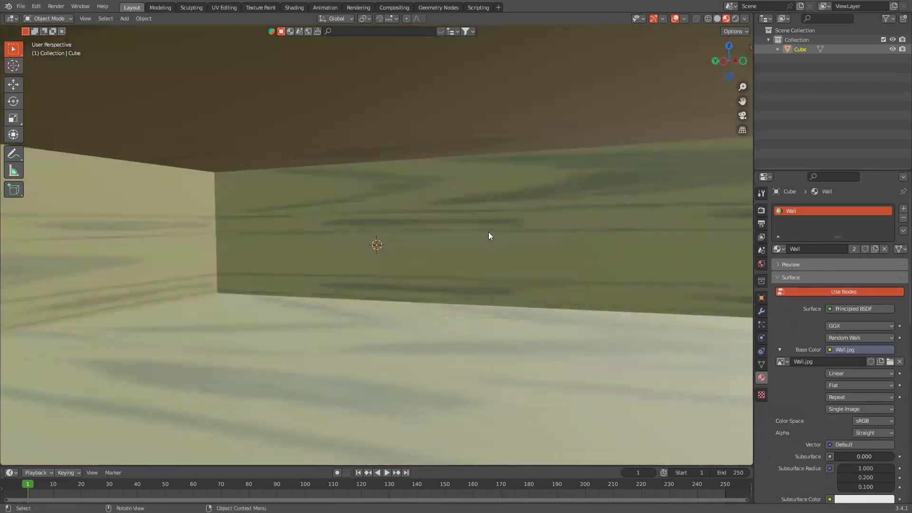
key("ctrl+a")
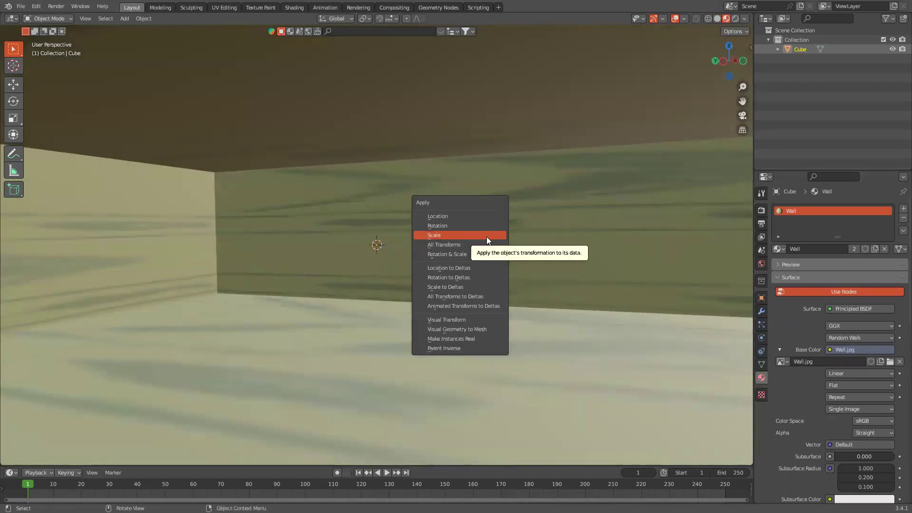
left_click(486, 236)
key("Tab")
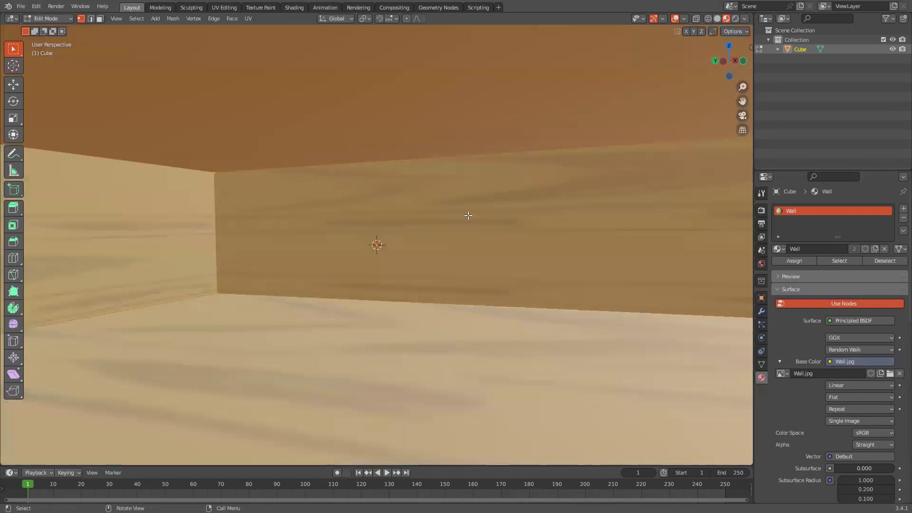
key("u")
key("u")
left_click(523, 245)
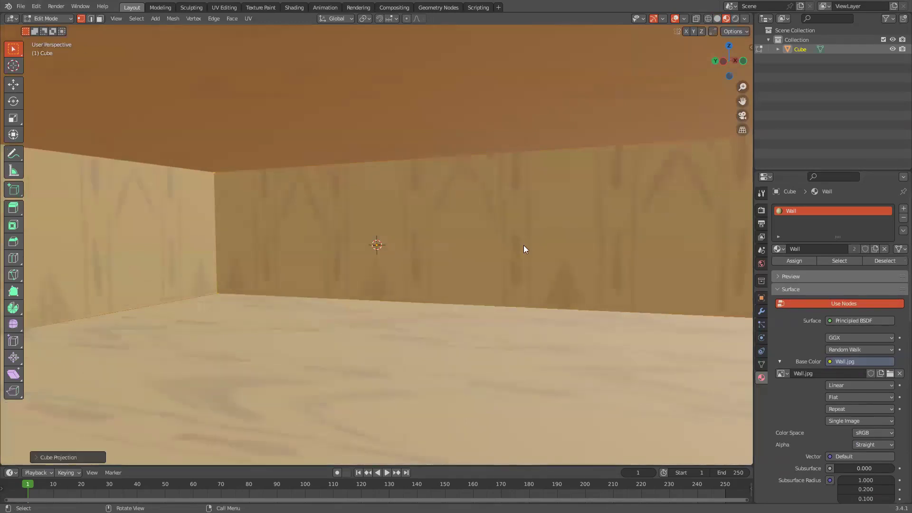
key("Tab")
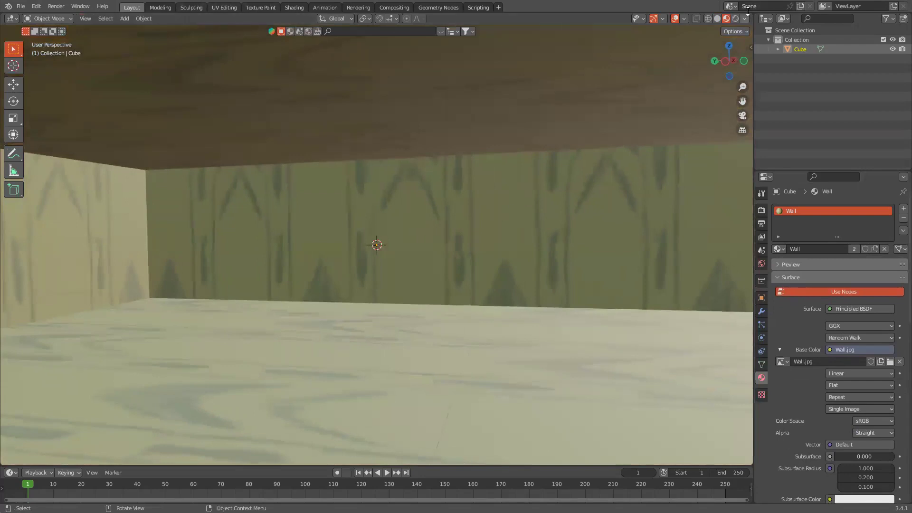
Split the 3D viewport into two side-by-side areas and make one of them a Shader Editor.
left_click_drag(665, 40, 378, 132)
left_click(390, 18)
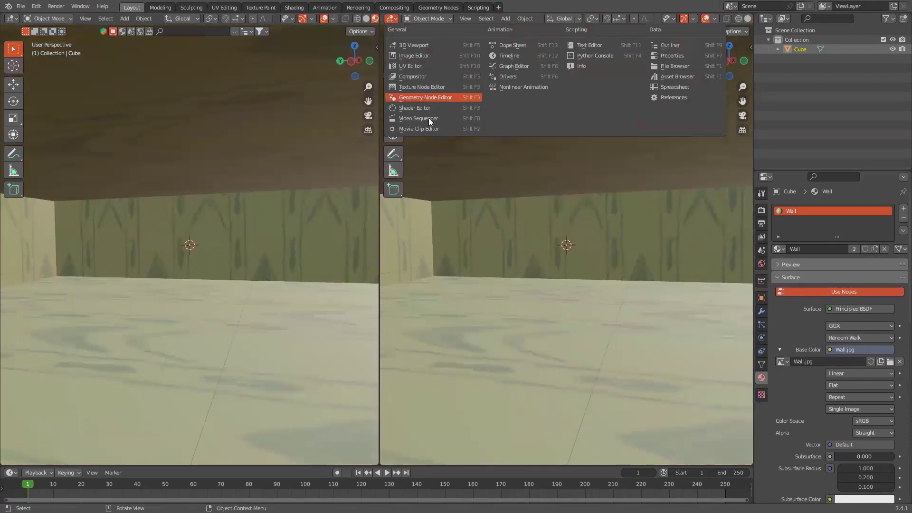
left_click(414, 106)
left_click_drag(378, 161, 383, 162)
Hide the Shader Editor's sidebar and select only the Wall.jpg image texture node.
scroll(590, 115, "up", 3)
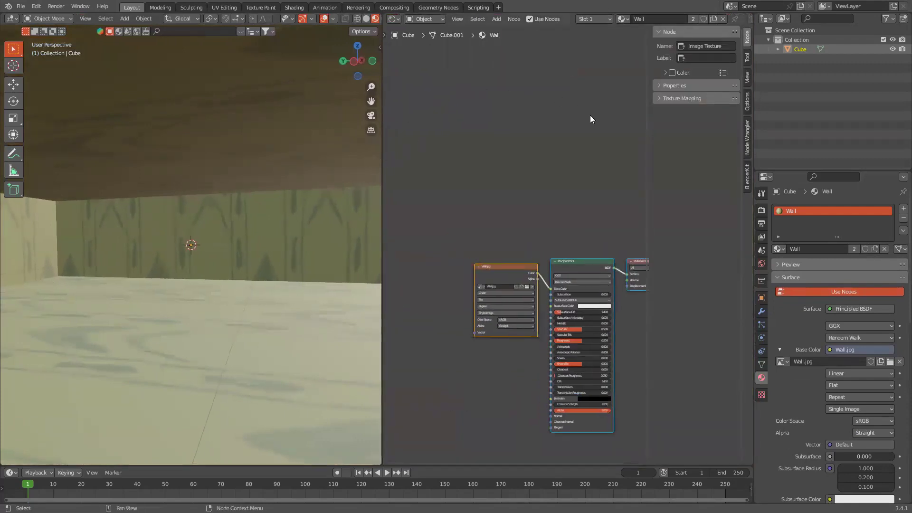
scroll(492, 126, "down", 3)
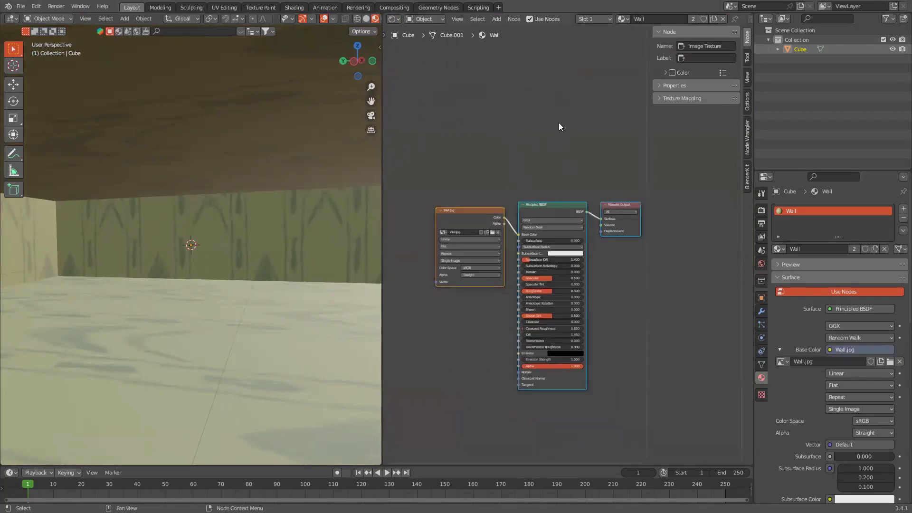
key("n")
scroll(643, 148, "up", 2)
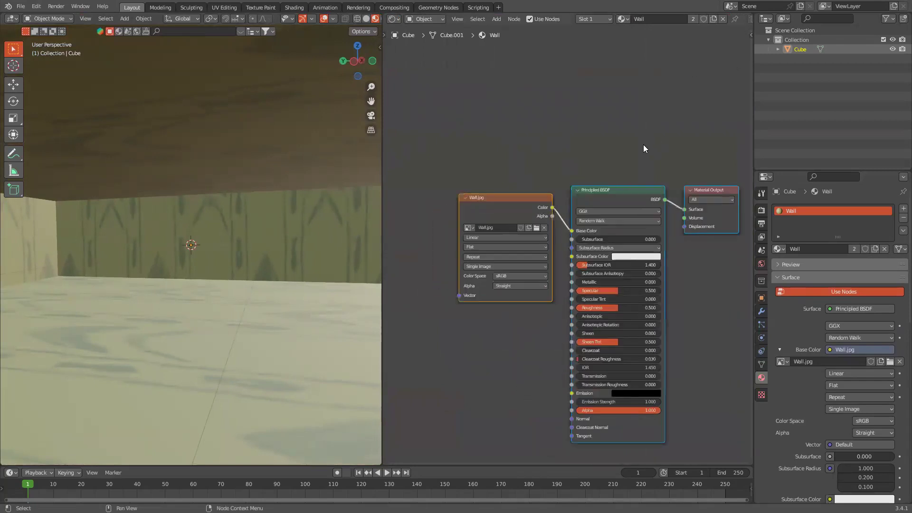
left_click(503, 189)
left_click(500, 207)
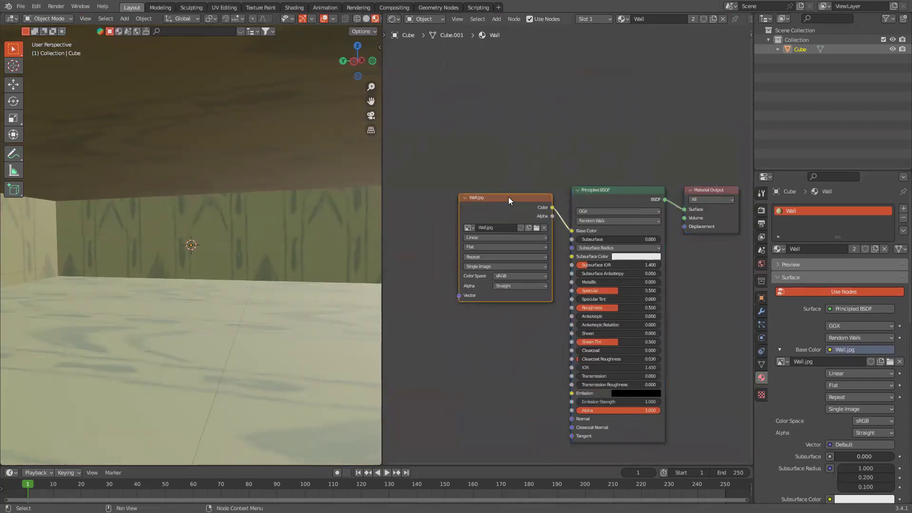
Search the add-ons in the preferences for "node" to check whether Node Wrangler is enabled.
left_click(36, 6)
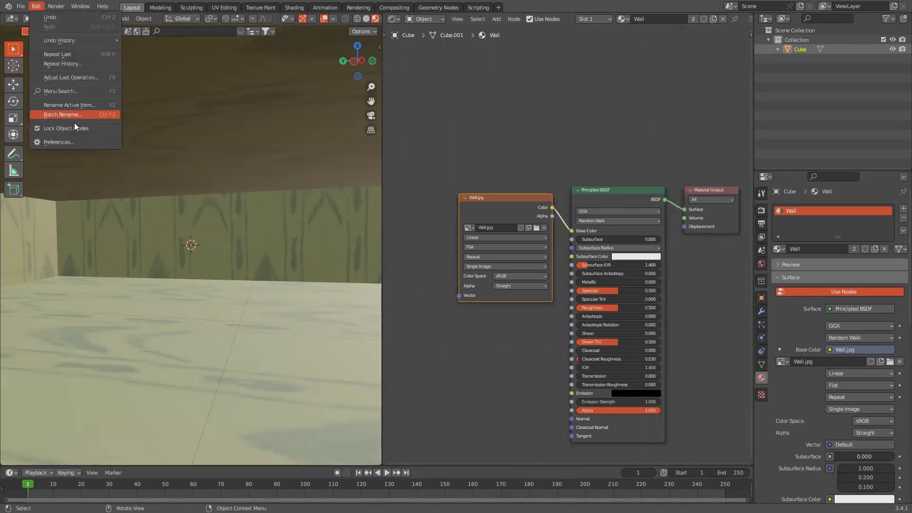
left_click(101, 141)
left_click(284, 41)
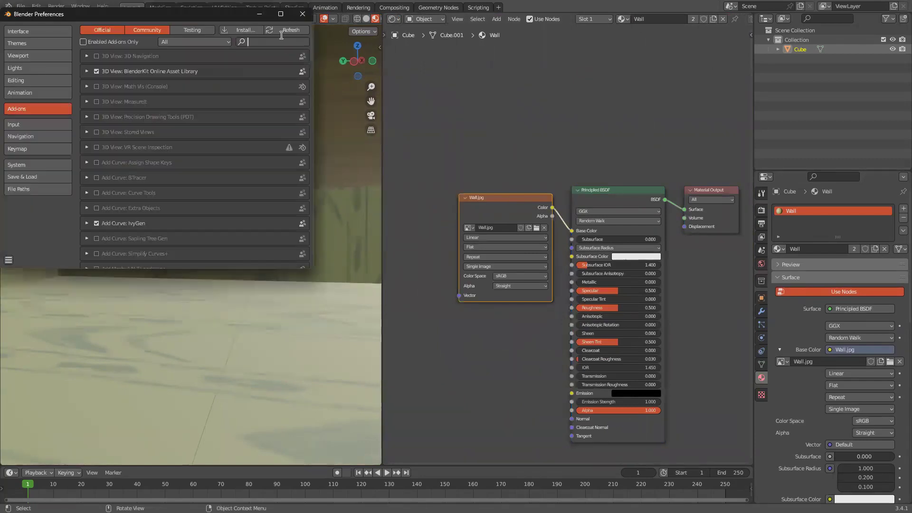
type("noc")
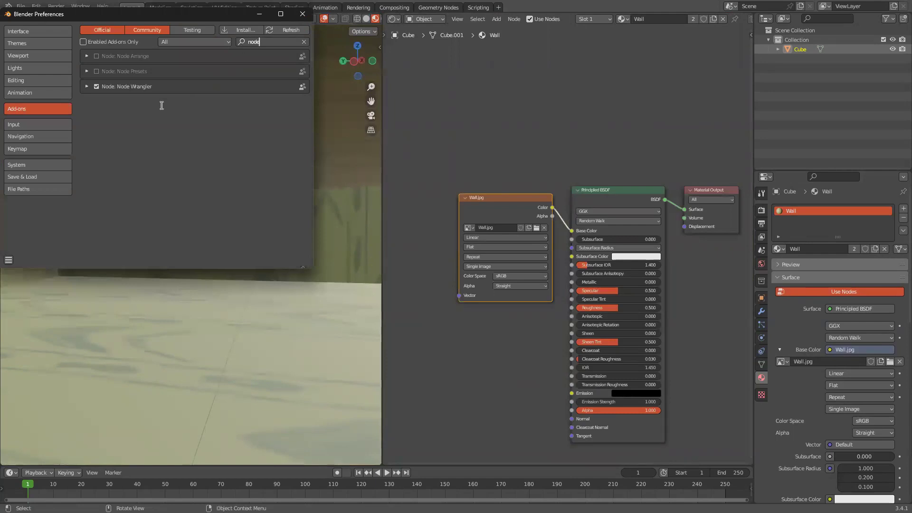
key("Return")
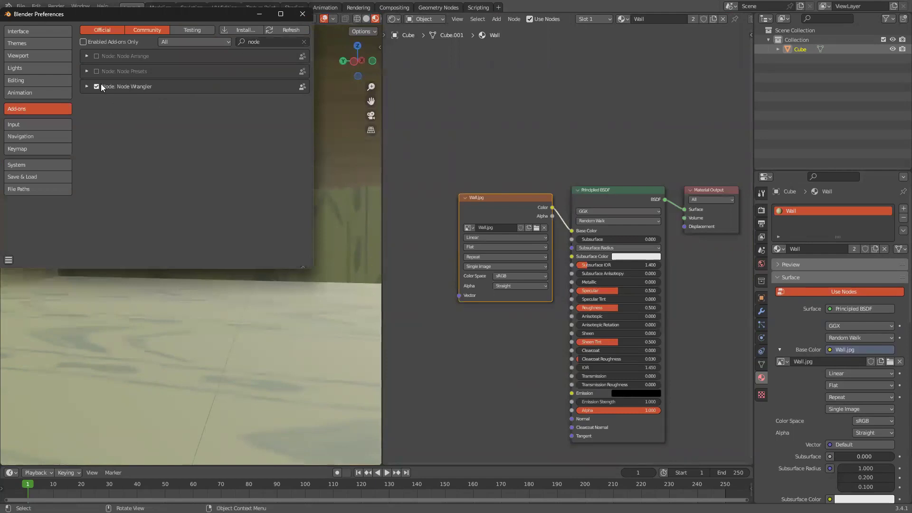
left_click(302, 19)
Add Mapping and Texture Coordinate nodes to the Wall.jpg texture with Node Wrangler and shift them up, level with it.
key("ctrl+t")
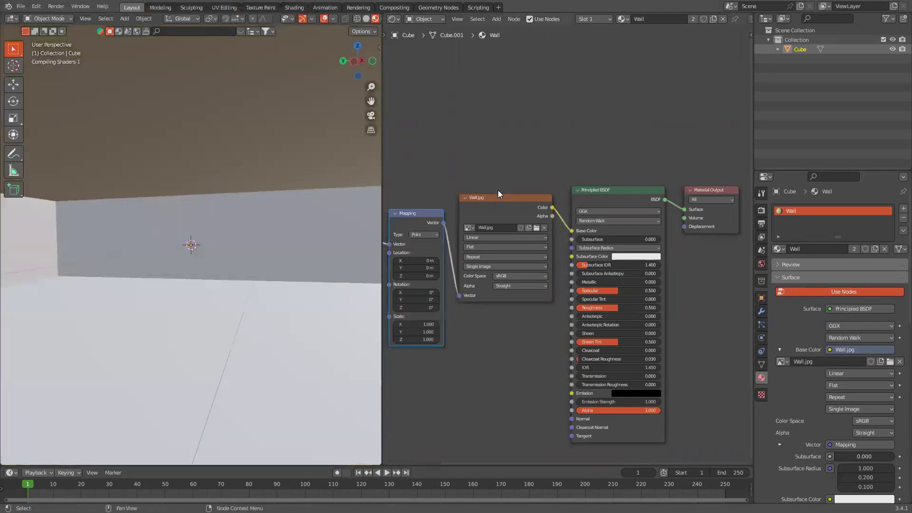
middle_click_drag(509, 186, 599, 167)
scroll(599, 164, "up", 1)
key("g")
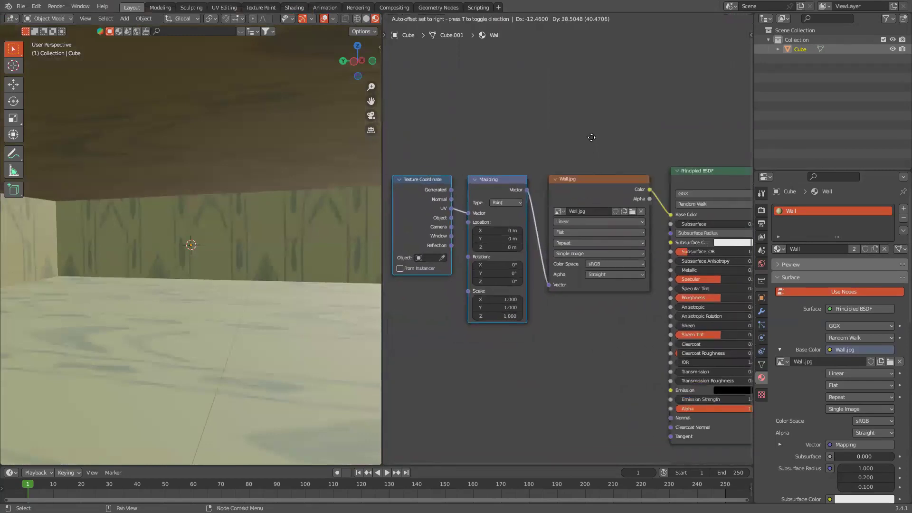
left_click(591, 137)
scroll(577, 134, "down", 2)
left_click_drag(447, 134, 586, 207)
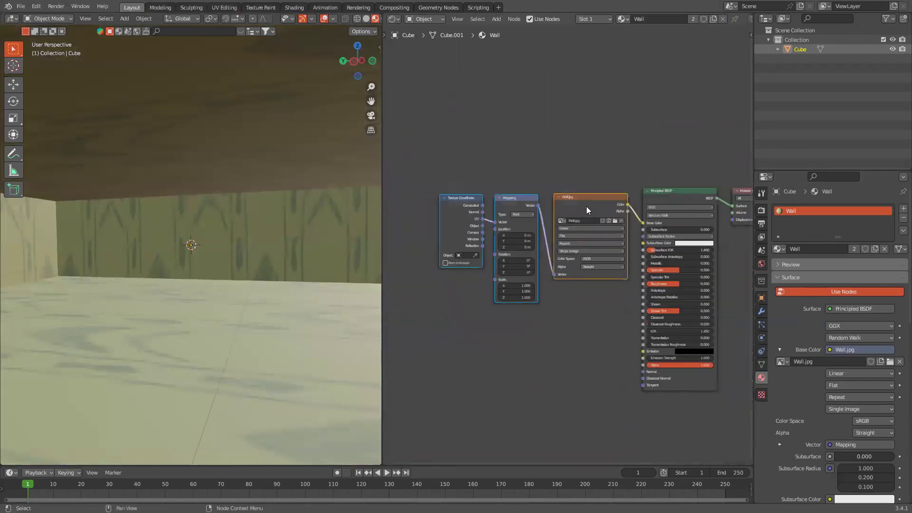
key("g")
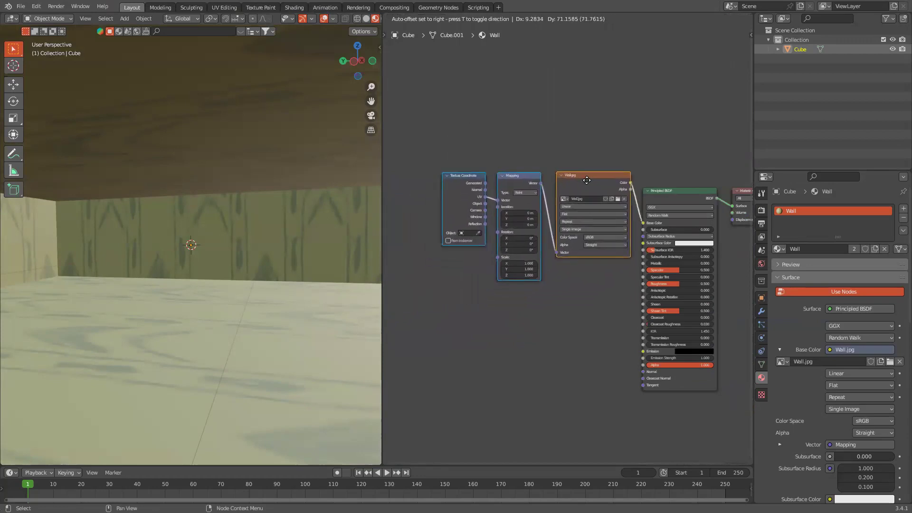
right_click(595, 179)
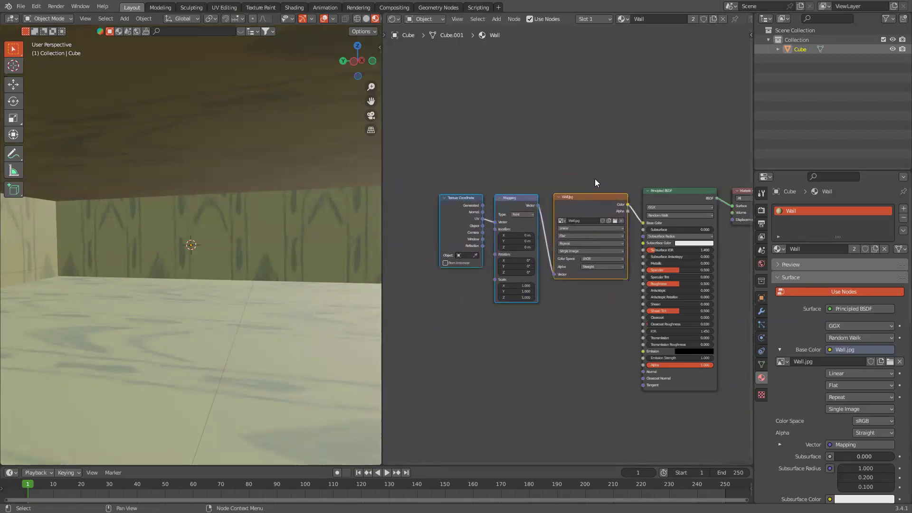
left_click(587, 140)
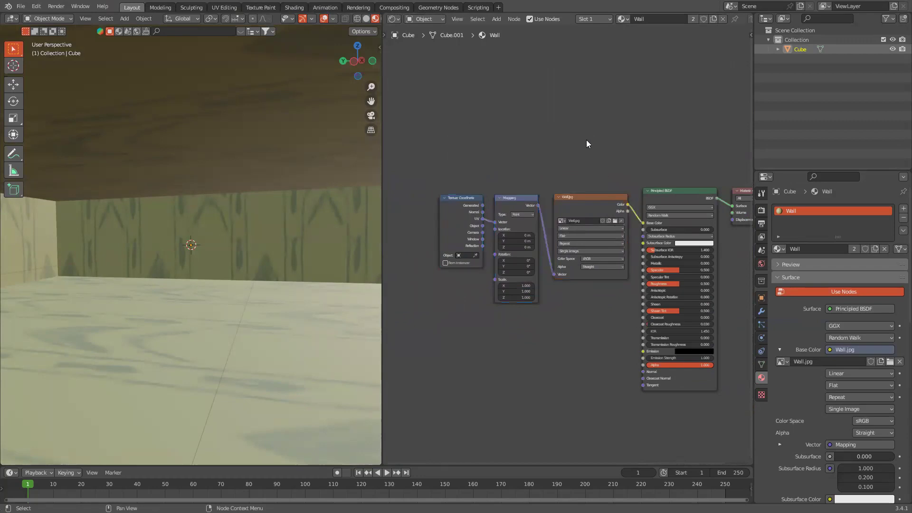
Add a Mix node above the Wall.jpg texture node and set its data type to Color.
key("shift+a")
left_click(586, 141)
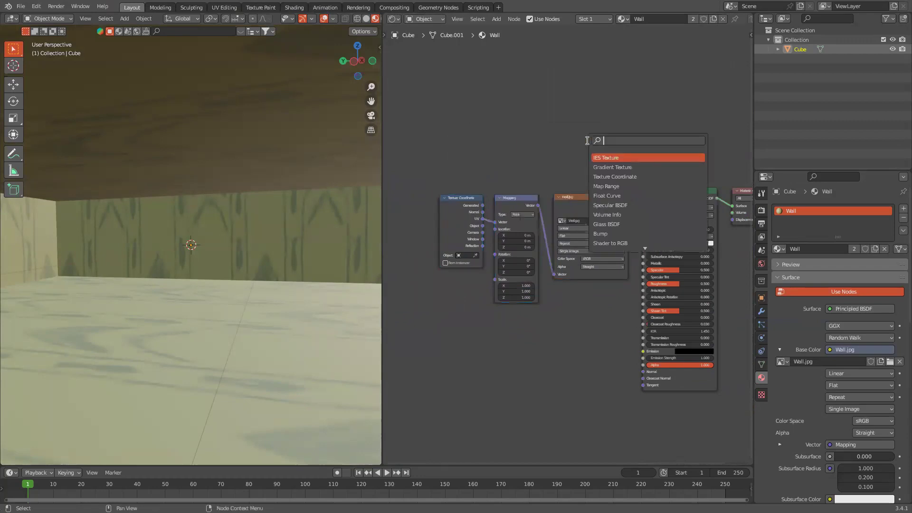
type("mix")
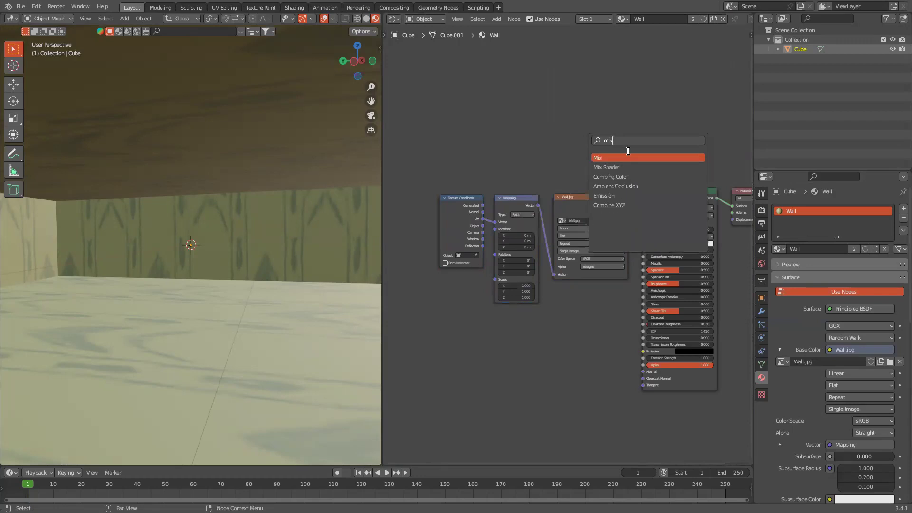
key("Return")
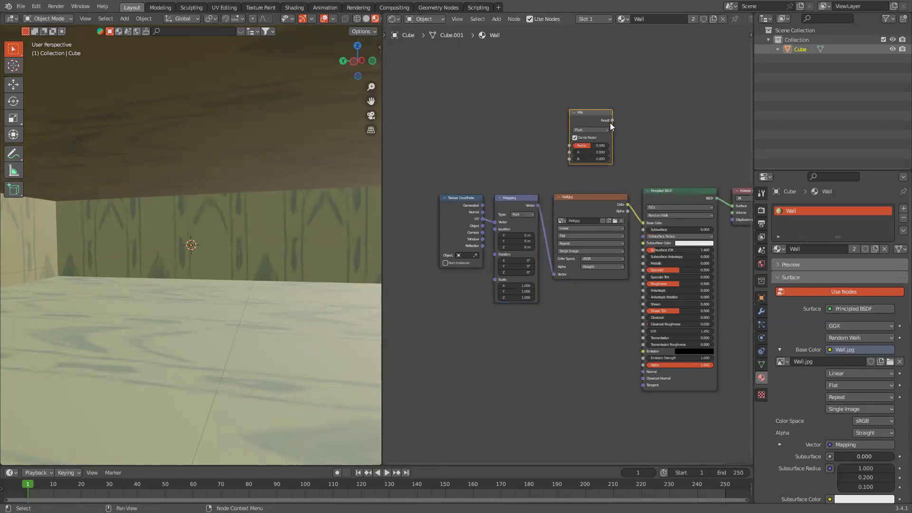
left_click(609, 122)
scroll(596, 140, "up", 6)
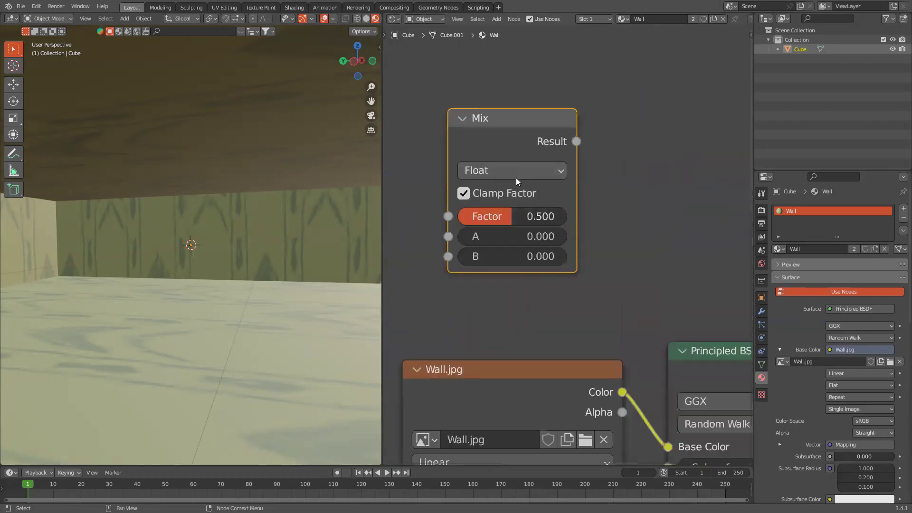
scroll(391, 143, "down", 2)
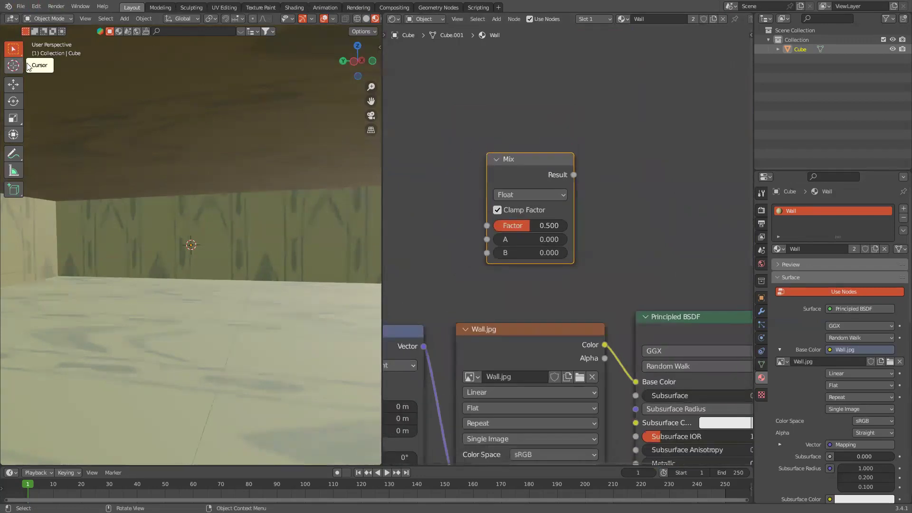
scroll(633, 242, "down", 1)
scroll(565, 177, "up", 1)
scroll(565, 178, "up", 2)
left_click(532, 174)
left_click(506, 235)
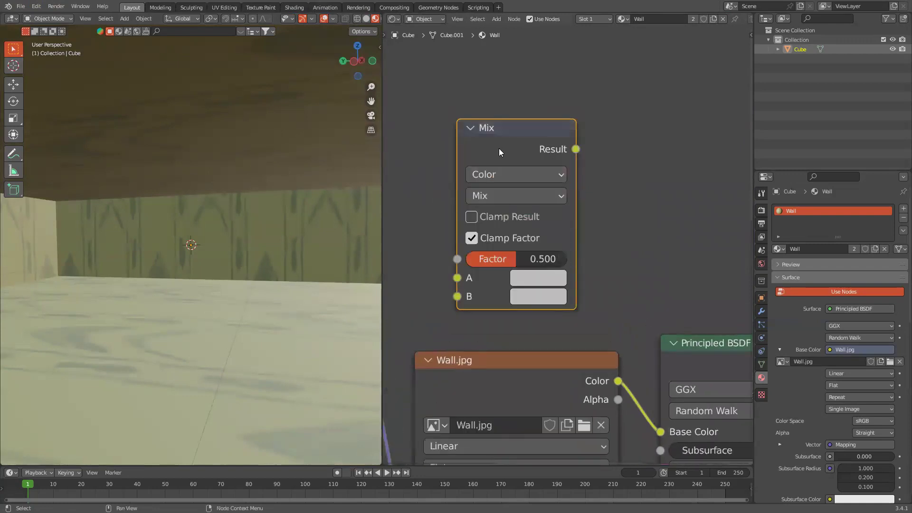
Delete the Mix node from the Wall material.
right_click(498, 148)
left_click(499, 145)
scroll(607, 226, "down", 5)
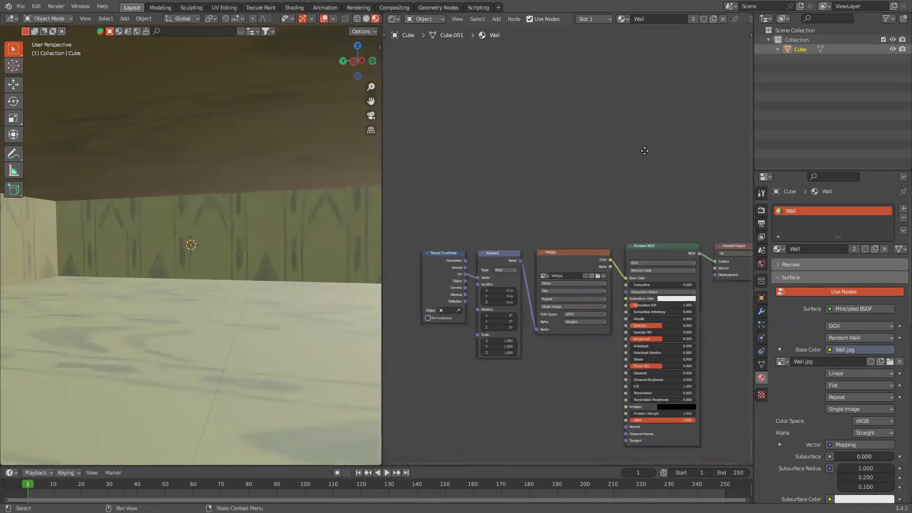
Set the Mapping node's X, Y and Z scale to 35.
middle_click_drag(510, 204, 469, 209)
middle_click_drag(489, 340, 598, 278)
scroll(598, 278, "up", 2)
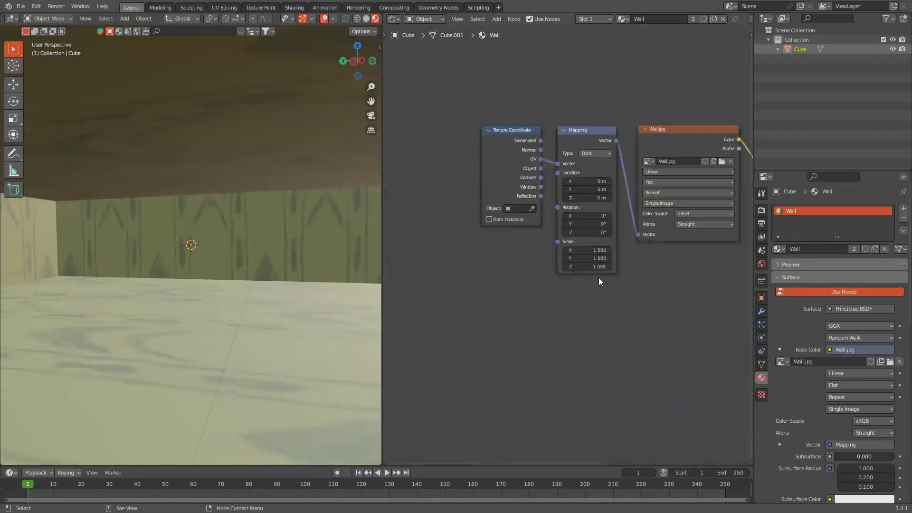
left_click_drag(590, 249, 534, 265)
type("24")
key("Return")
key("Return")
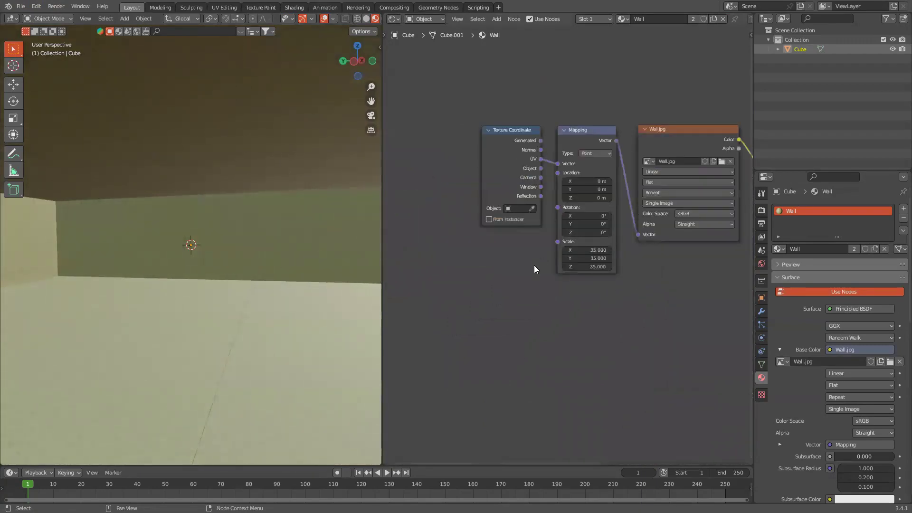
Save the scene as OG BR tut.blend and open the OG Backrooms.blend file.
key("ctrl+shift+s")
key("Return")
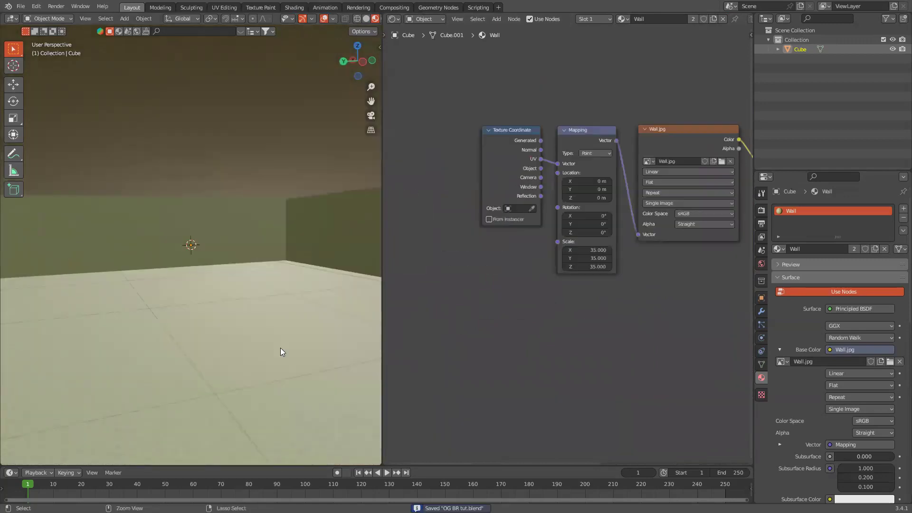
key("ctrl+o")
left_click(474, 220)
double_click(474, 220)
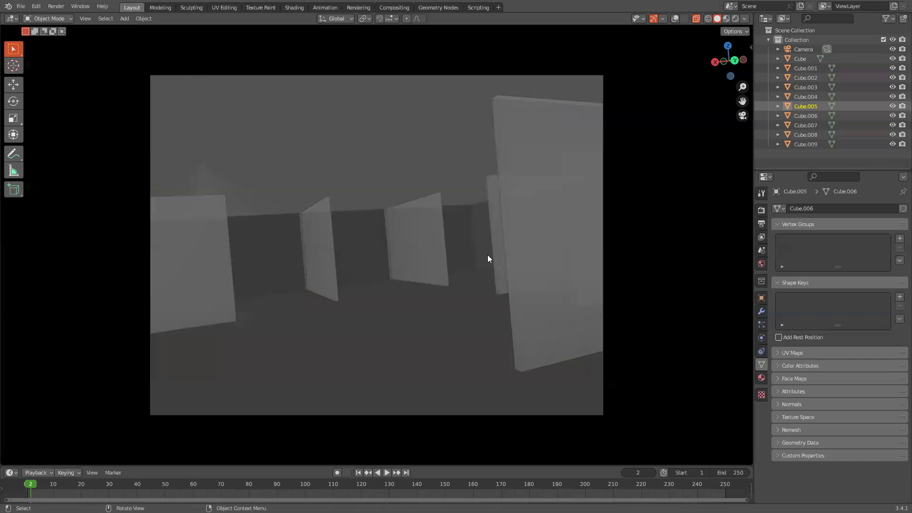
Select the middle wall panel and its material slot named Material, and switch to the Shading workspace.
left_click(422, 257)
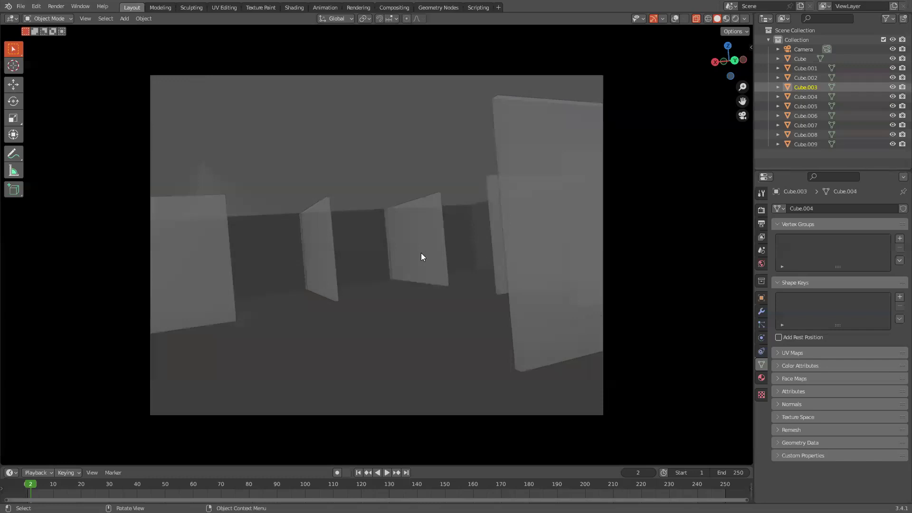
left_click(761, 377)
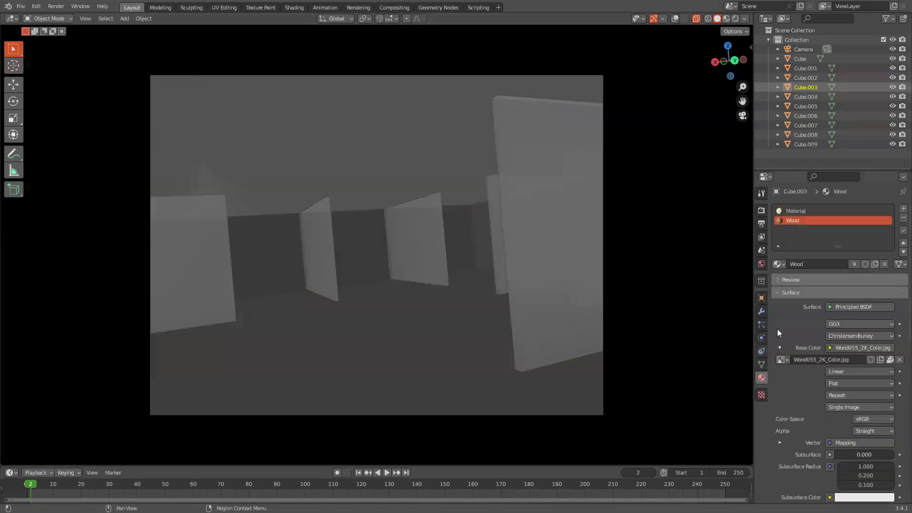
left_click(787, 210)
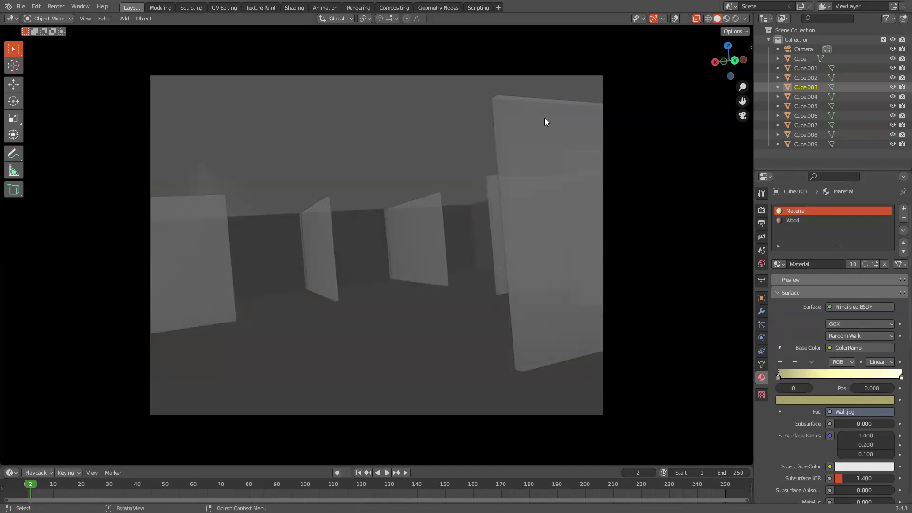
scroll(418, 78, "up", 1)
left_click(293, 8)
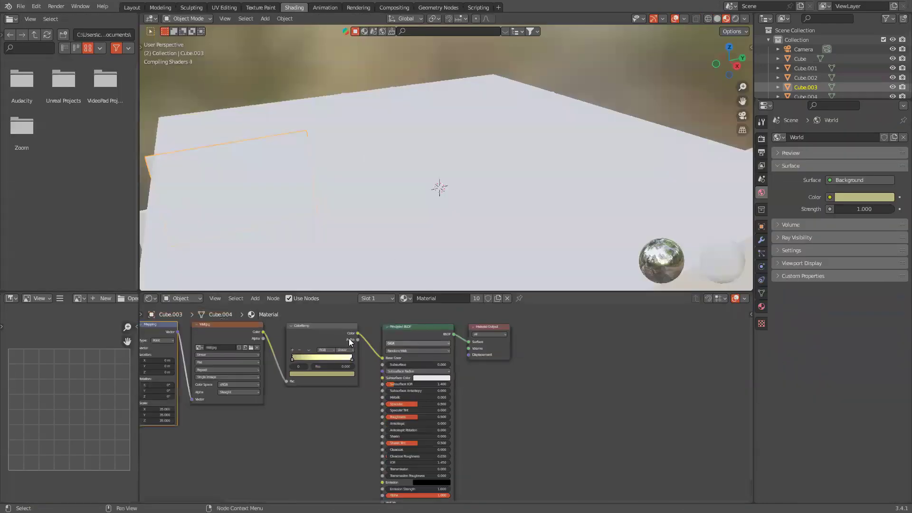
Copy the ColorRamp node that sits between Wall.jpg and the Principled BSDF.
left_click(331, 332)
scroll(330, 331, "up", 2)
middle_click_drag(352, 332, 386, 346)
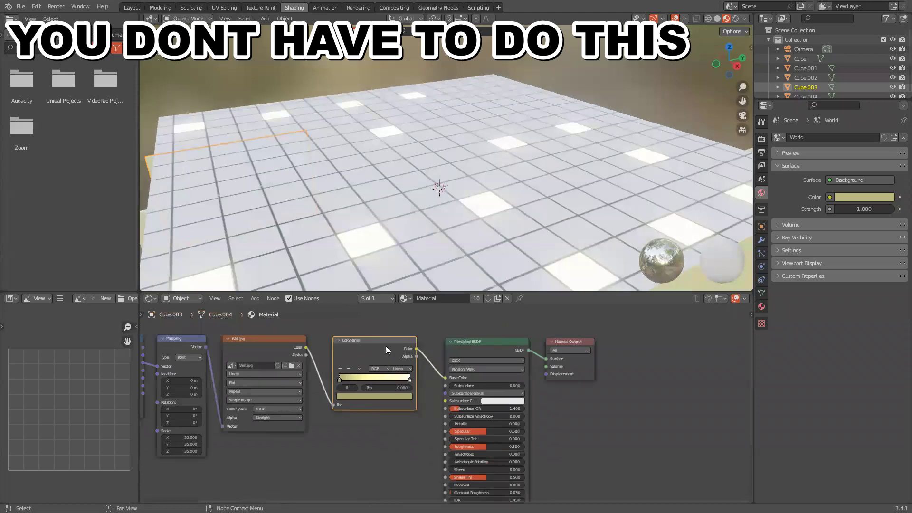
scroll(383, 350, "up", 2)
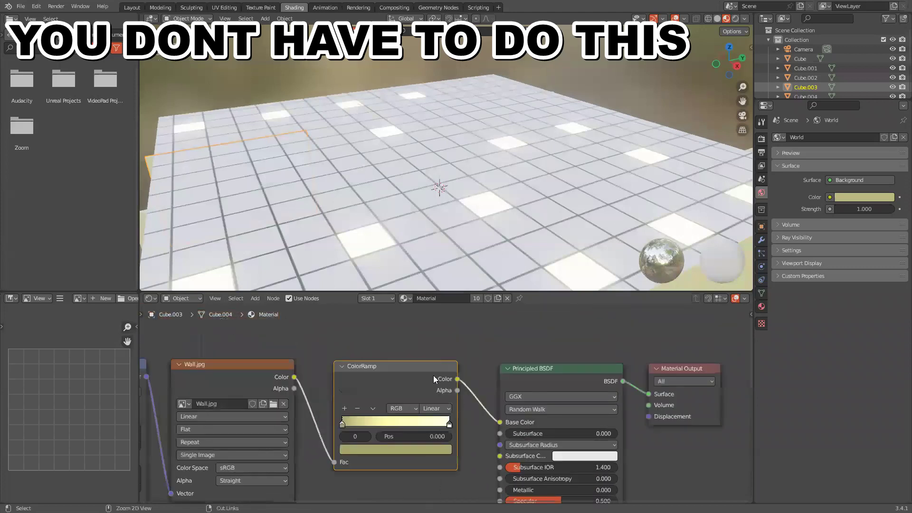
right_click(426, 361)
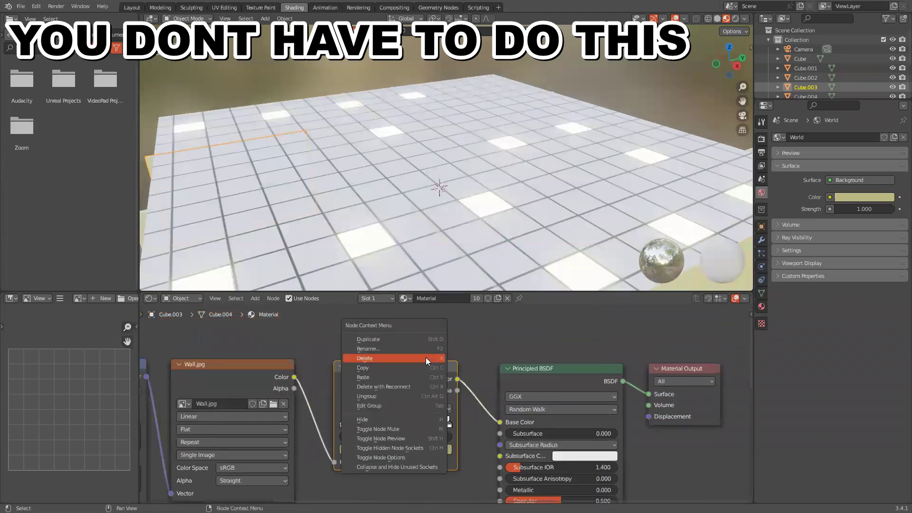
left_click(425, 357)
key("ctrl+z")
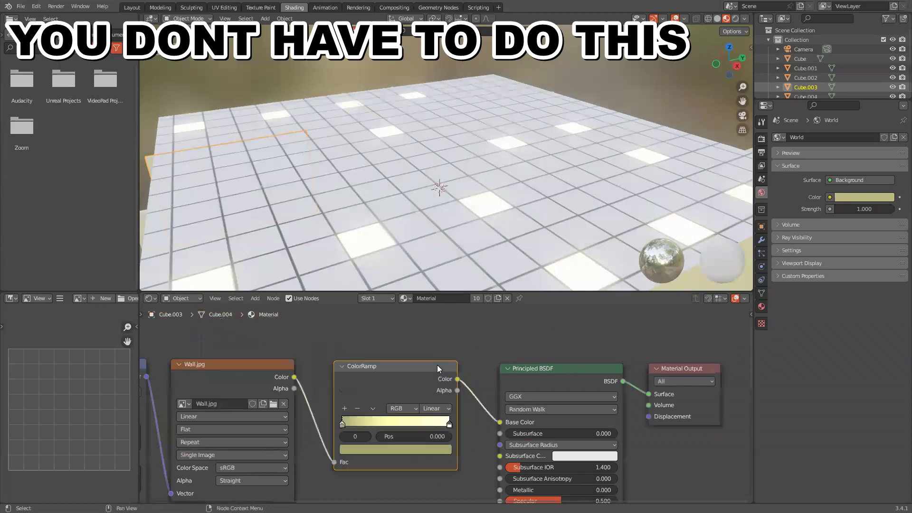
Save OG Backrooms.blend and reopen OG BR tut.blend.
key("ctrl+s")
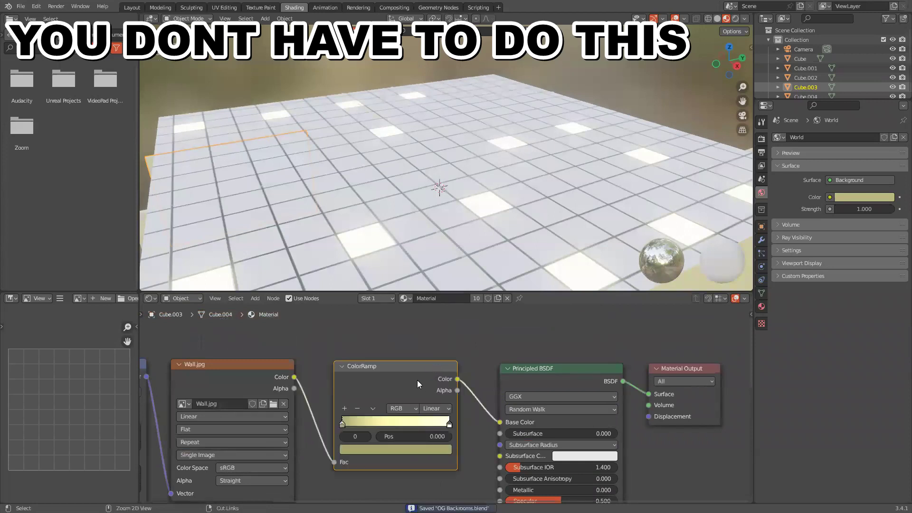
key("ctrl+o")
double_click(555, 261)
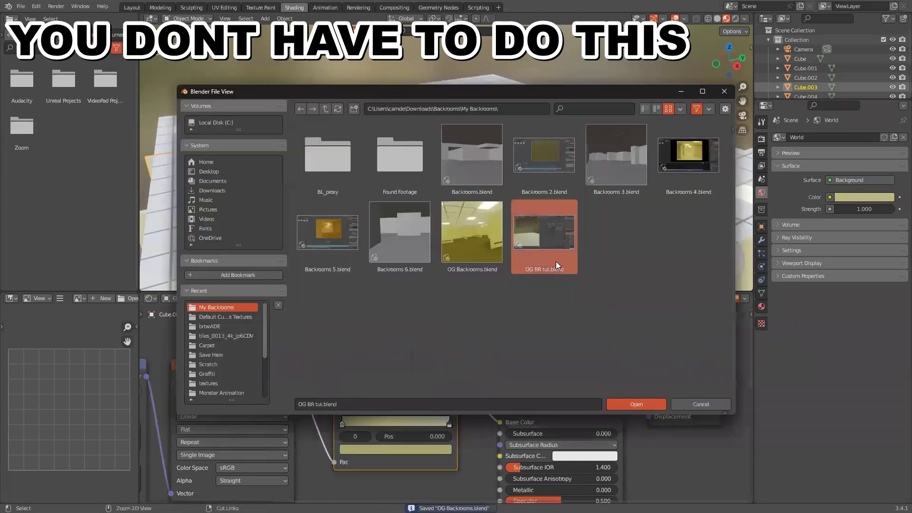
Make room after the Wall.jpg node and paste the copied ColorRamp into its color link to the Principled BSDF.
middle_click_drag(282, 314, 329, 300)
scroll(582, 279, "down", 6)
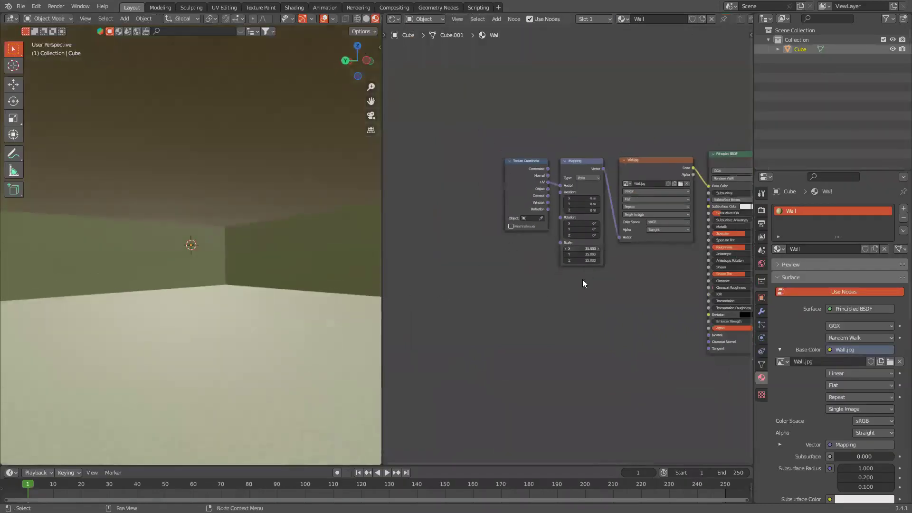
middle_click_drag(582, 279, 524, 302)
left_click_drag(451, 137, 485, 254)
key("ctrl+v")
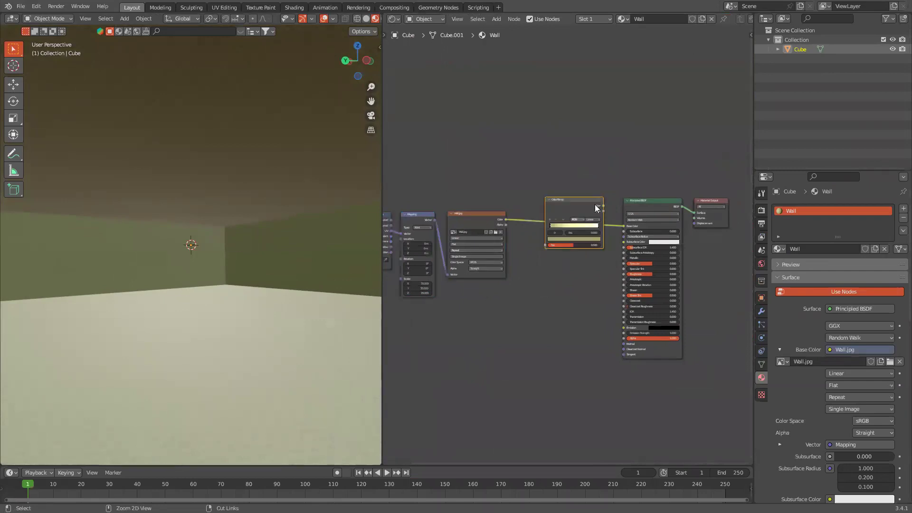
left_click_drag(577, 194, 583, 205)
left_click(574, 208)
scroll(522, 291, "up", 4)
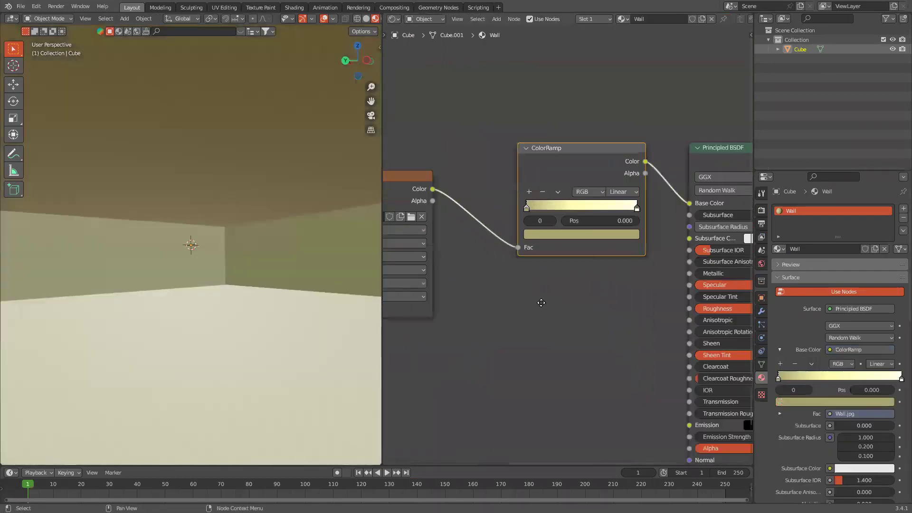
Move the Texture Coordinate, Mapping and Wall.jpg nodes closer to the ColorRamp.
scroll(491, 248, "down", 5)
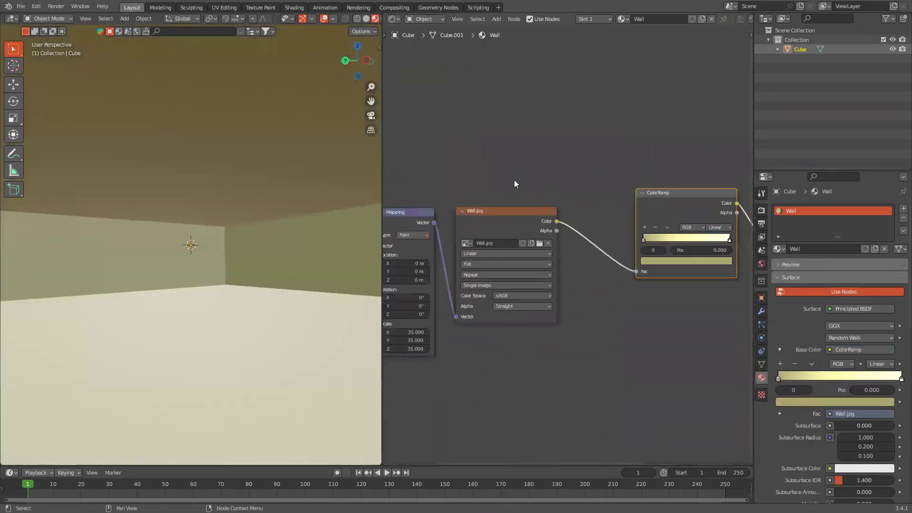
left_click_drag(402, 196, 522, 248)
left_click_drag(551, 254, 584, 242)
Inspect the HSV color values of the ColorRamp's first and last stops.
scroll(584, 238, "up", 5)
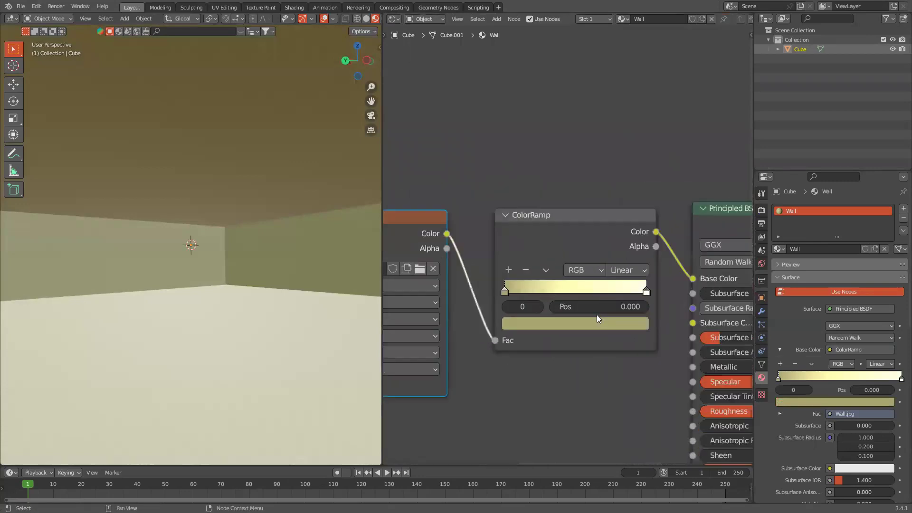
left_click(578, 324)
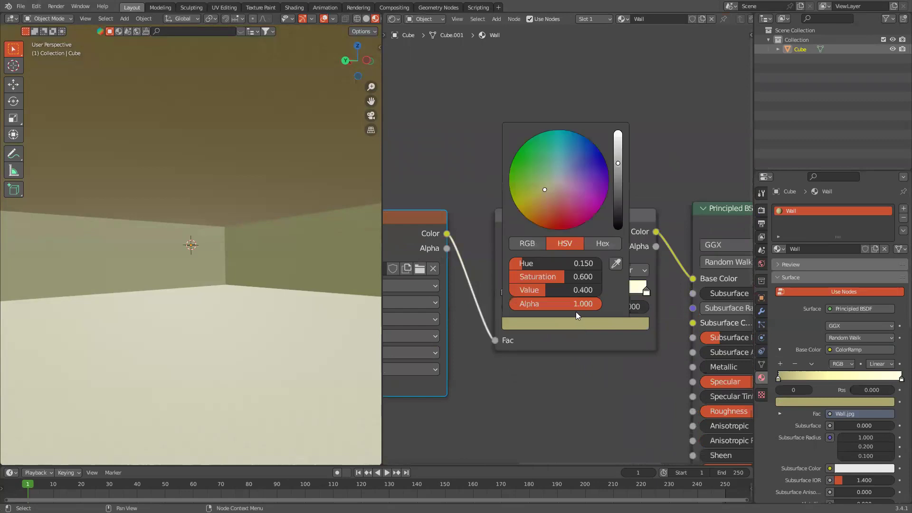
left_click(514, 321)
left_click(646, 288)
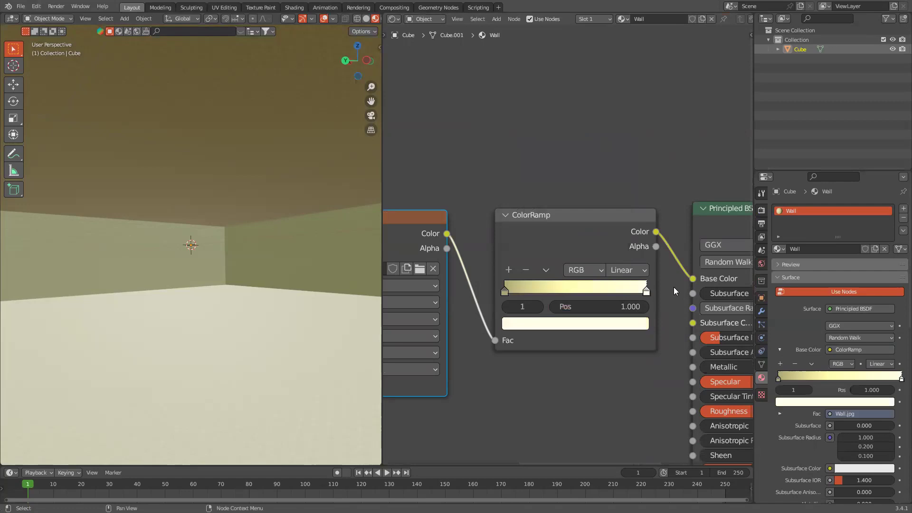
left_click(609, 323)
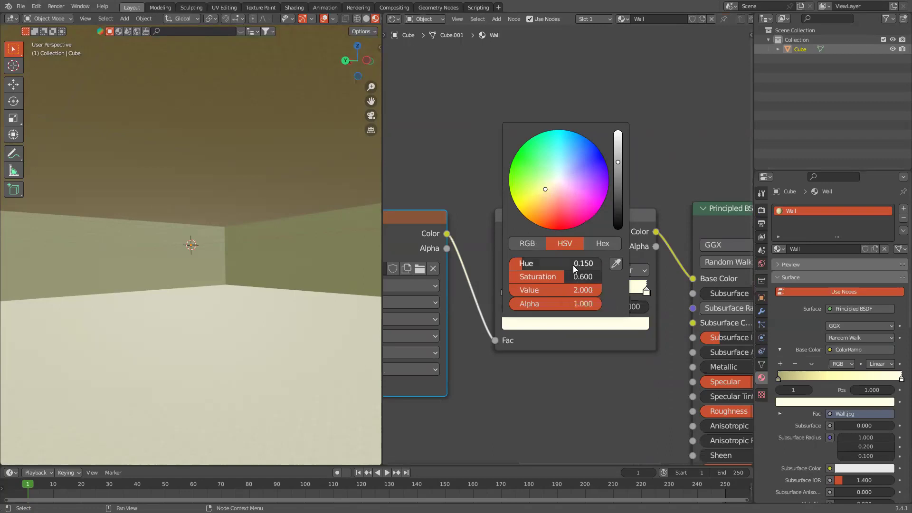
Enter Edit Mode on the box and select its floor face in face selection mode.
mouse_move(346, 271)
middle_mouse_down()
mouse_move(303, 261)
mouse_move(350, 255)
mouse_move(326, 258)
middle_mouse_up()
scroll(332, 253, "up", 5)
scroll(326, 257, "up", 3)
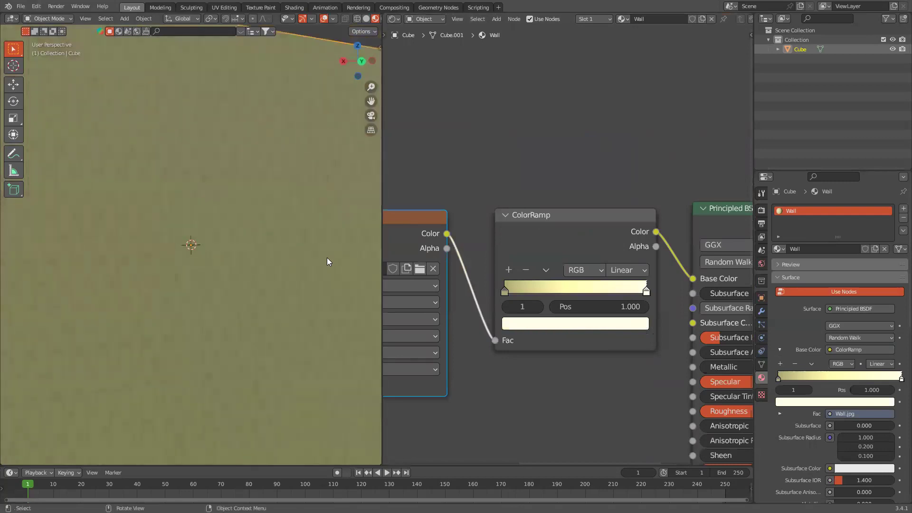
scroll(327, 257, "down", 5)
middle_click_drag(324, 262, 310, 278)
key("Tab")
key("3")
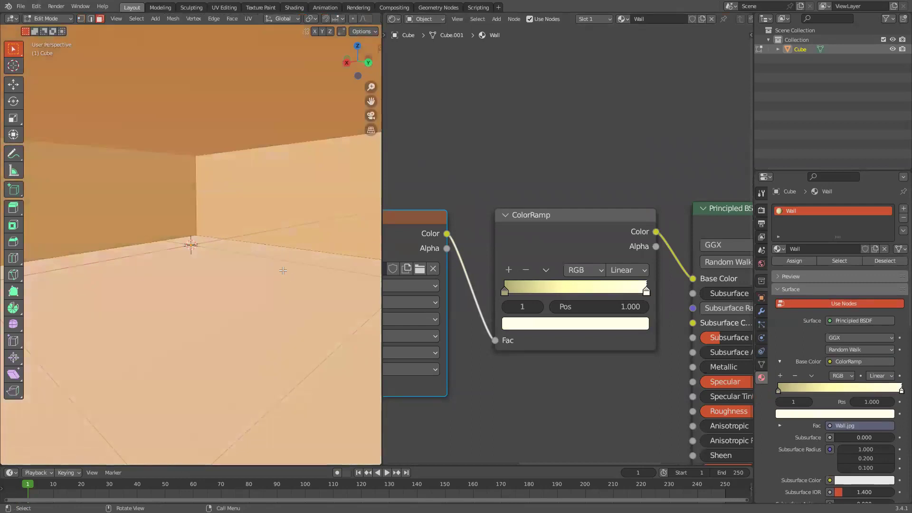
left_click(261, 327)
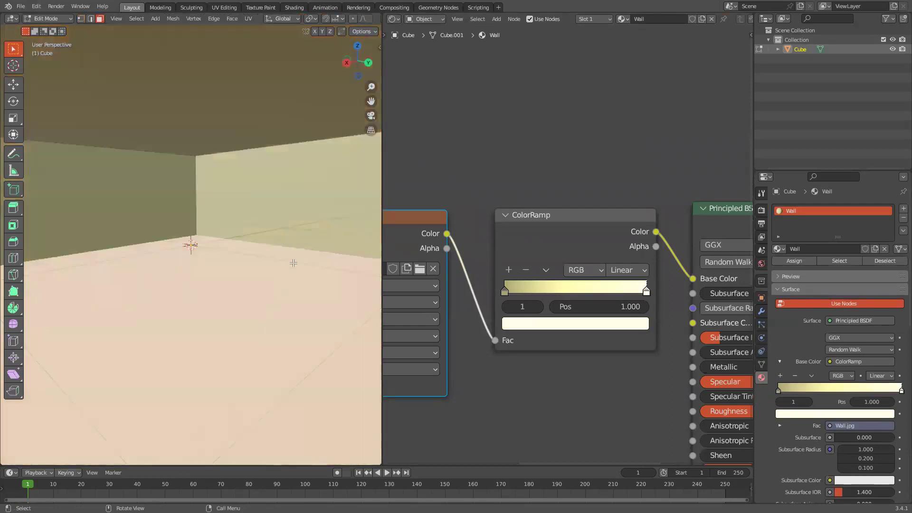
Add a second material slot with a new material named Carpet, and assign it to the selected floor face.
left_click(902, 209)
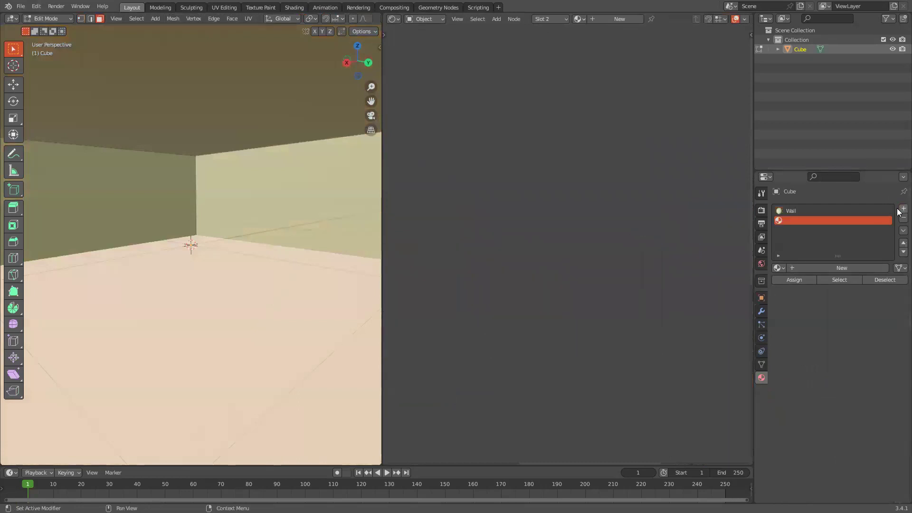
left_click(837, 269)
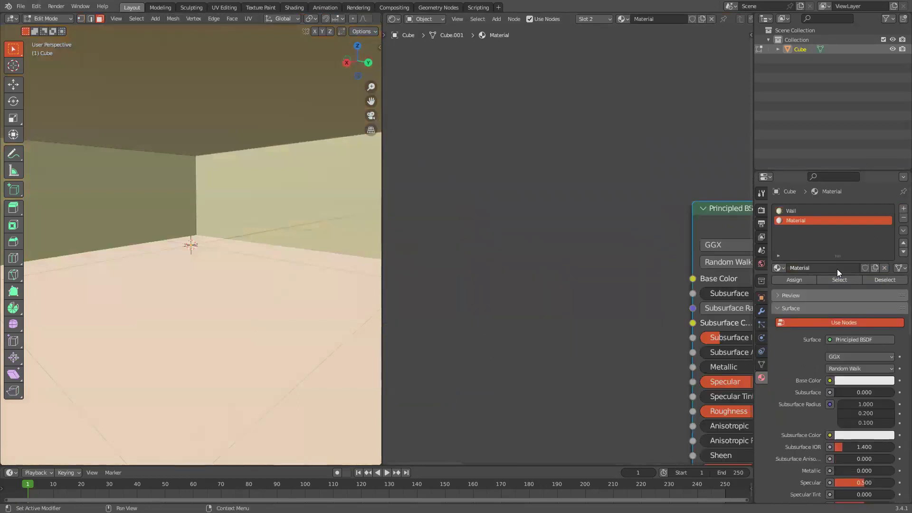
double_click(837, 269)
key("ctrl+BackSpace")
type("Ca")
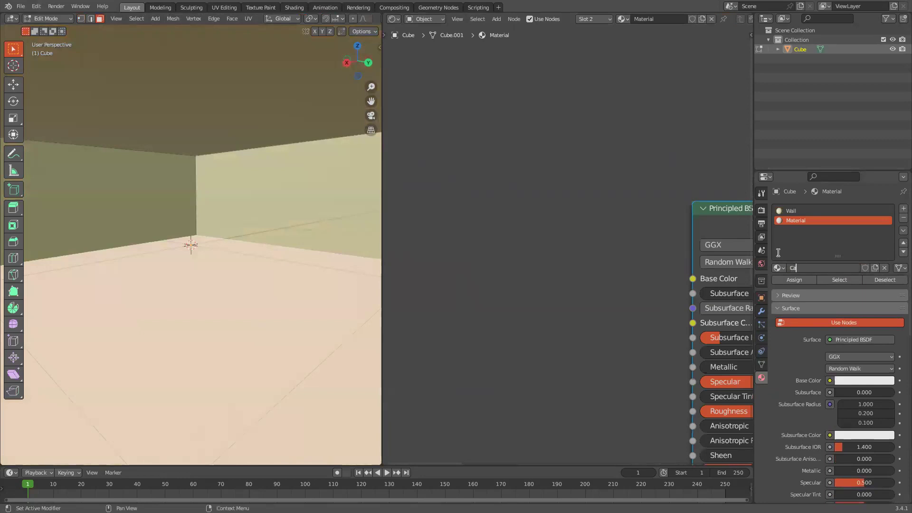
type("rpet")
key("Return")
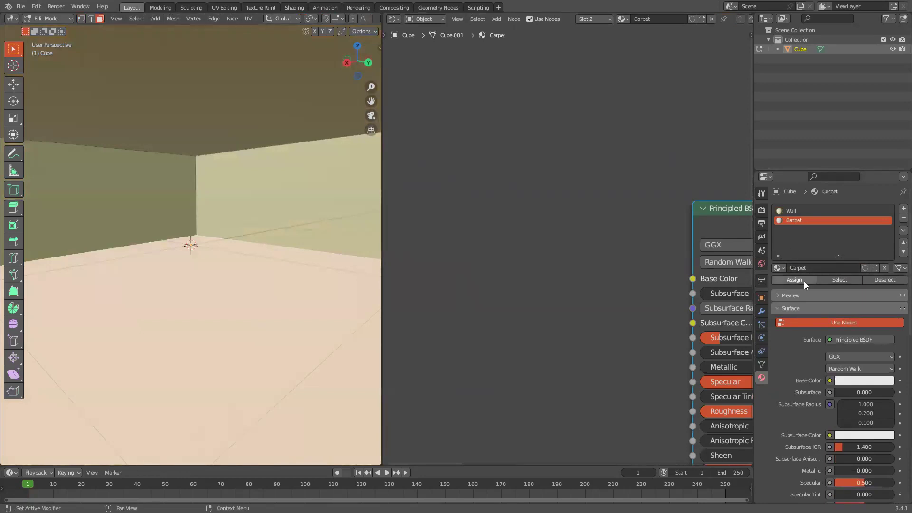
key("Tab")
Run Principled Texture Setup on the Carpet material with the albedo, normal and roughness .tif files from the Carpet folder.
scroll(620, 219, "down", 2)
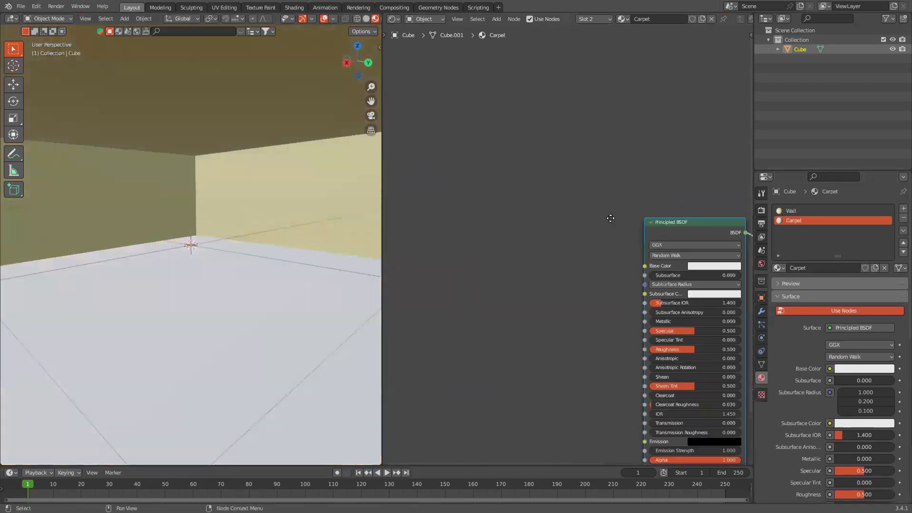
scroll(584, 220, "down", 1)
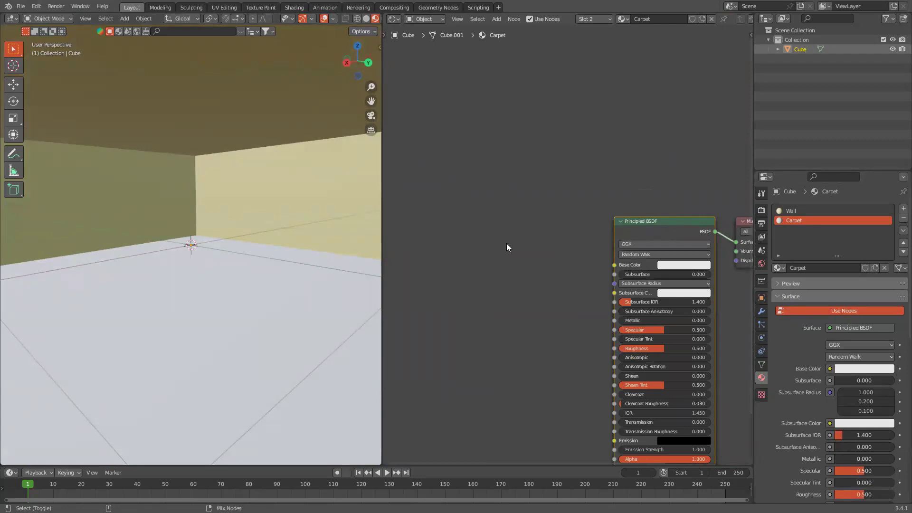
key("ctrl+shift+t")
left_click(223, 315)
left_click(224, 325)
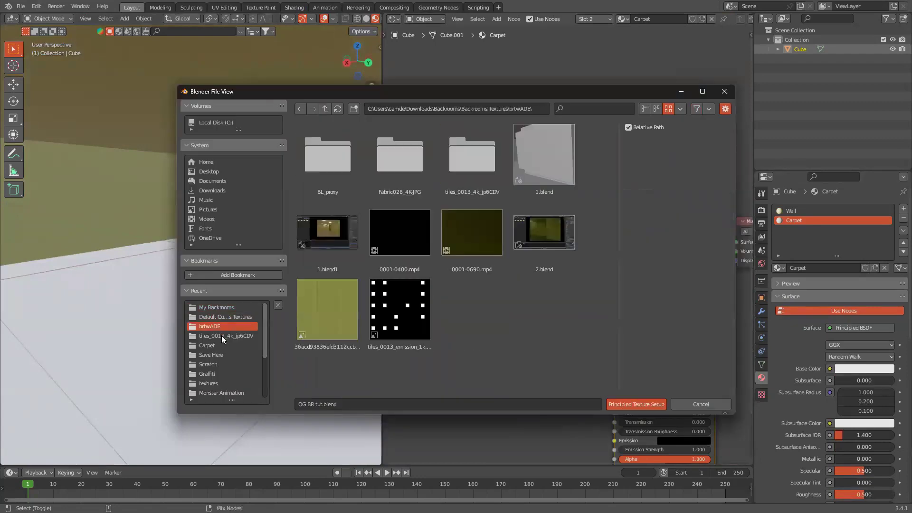
left_click(222, 345)
left_click_drag(320, 257, 480, 157)
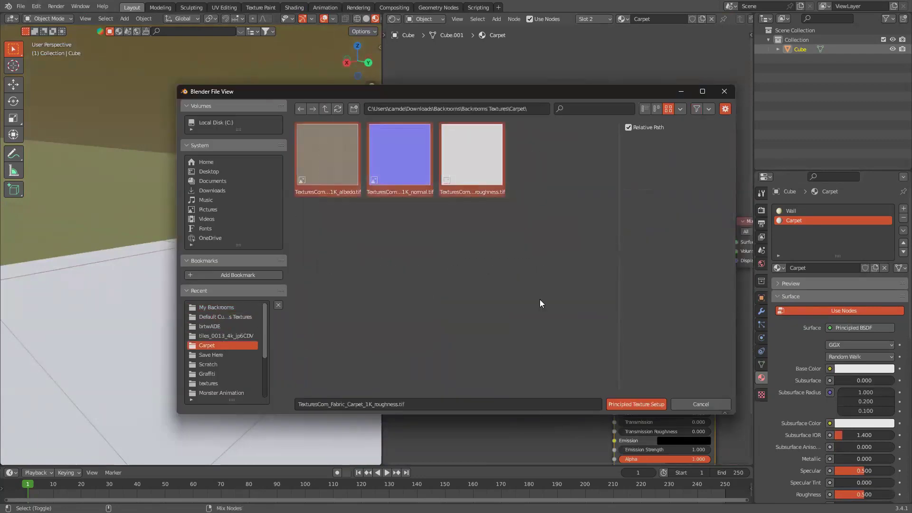
left_click(623, 407)
scroll(565, 266, "down", 6)
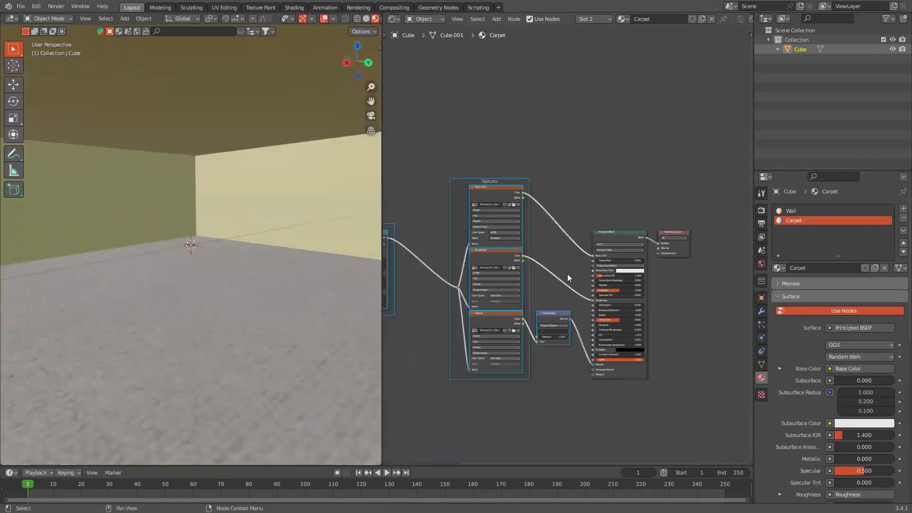
scroll(546, 297, "up", 4)
middle_click_drag(510, 309, 525, 307)
scroll(526, 307, "down", 4)
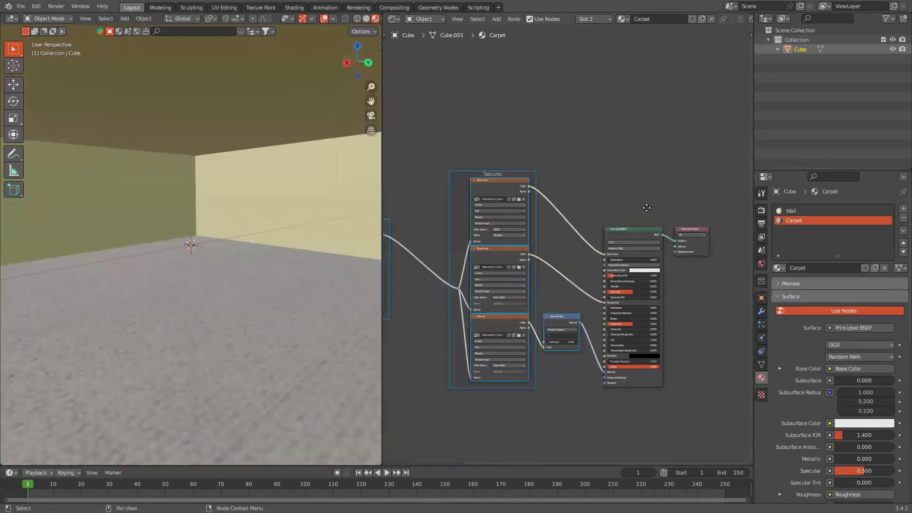
middle_click_drag(573, 224, 657, 184)
scroll(646, 196, "down", 3)
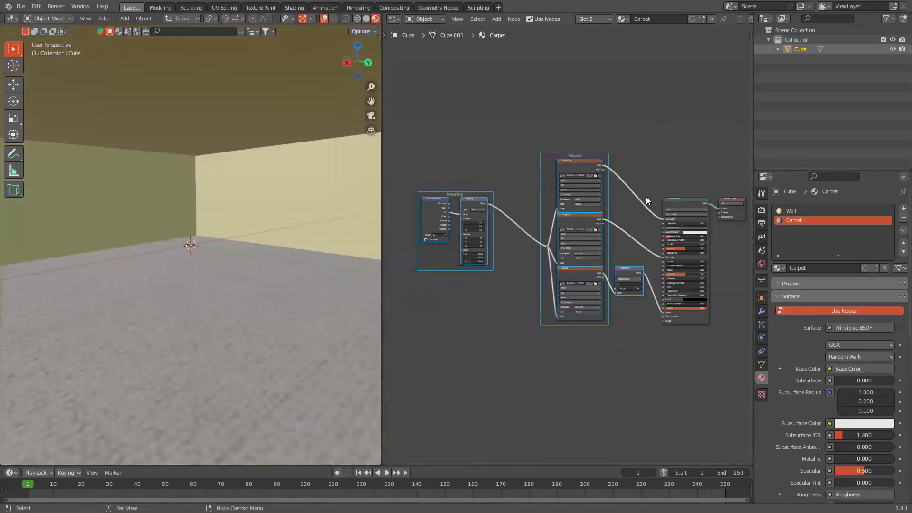
left_click(637, 223)
key("shift+a")
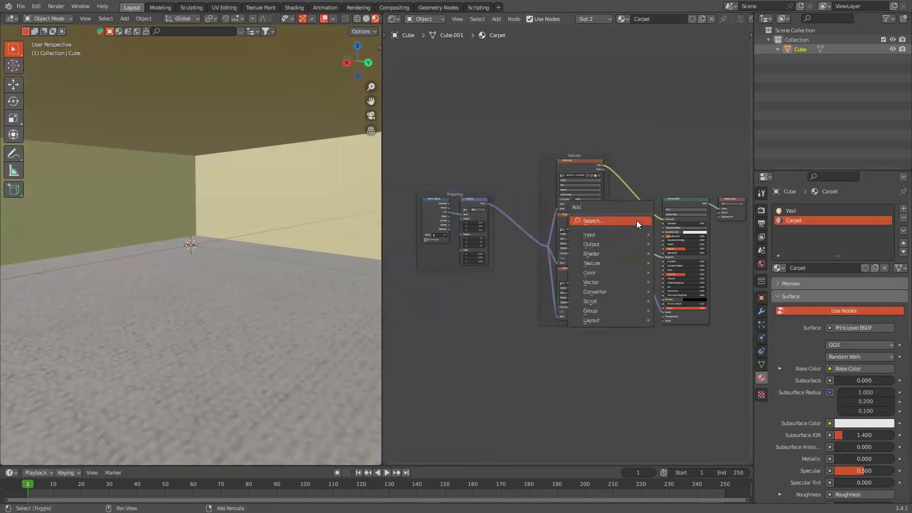
left_click(636, 221)
type("co")
left_click(653, 172)
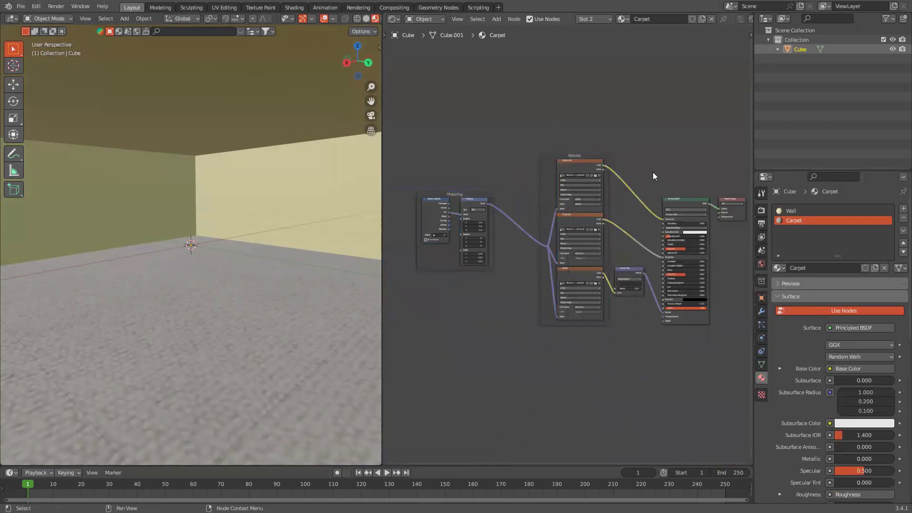
Save OG BR tut.blend and open OG Backrooms.blend.
key("ctrl+s")
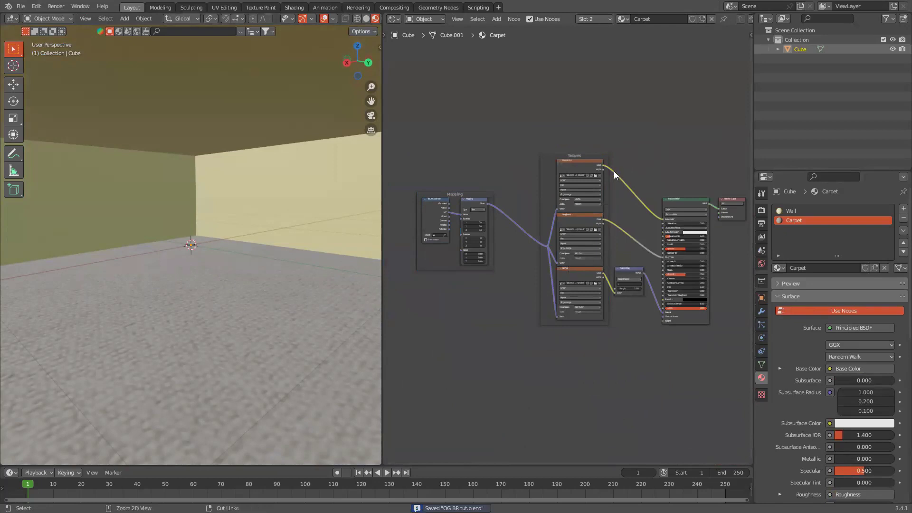
key("ctrl+o")
double_click(465, 250)
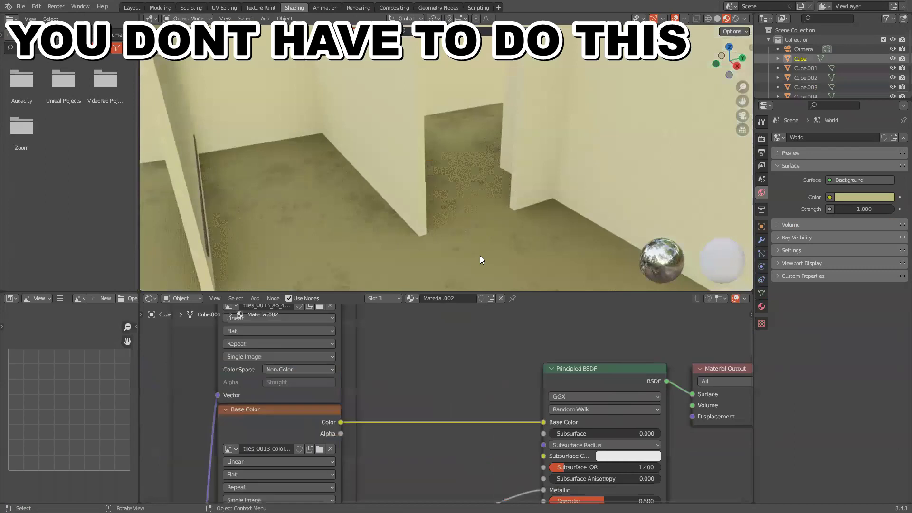
Show the Material.001 node tree and look inside its SuperRamp group.
scroll(501, 352, "down", 3)
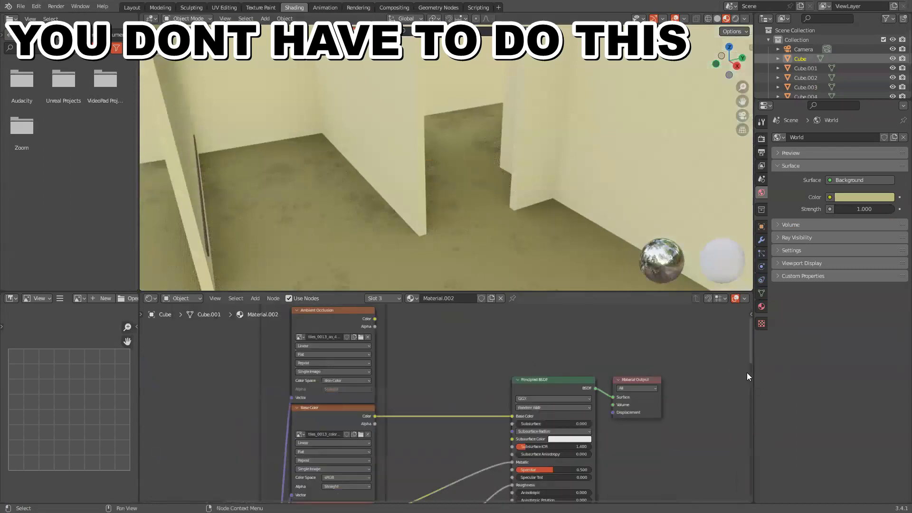
left_click(761, 306)
left_click(800, 148)
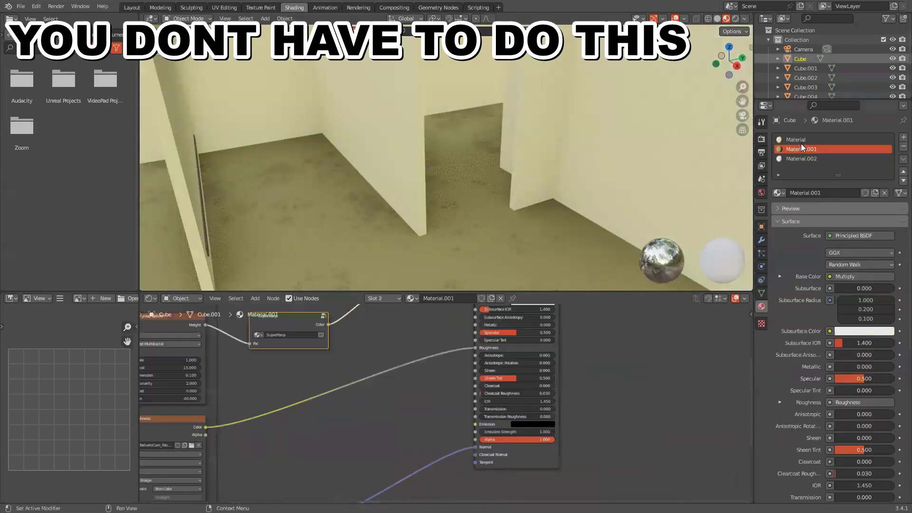
scroll(494, 357, "down", 3)
middle_click_drag(503, 346, 579, 432)
scroll(517, 423, "up", 2)
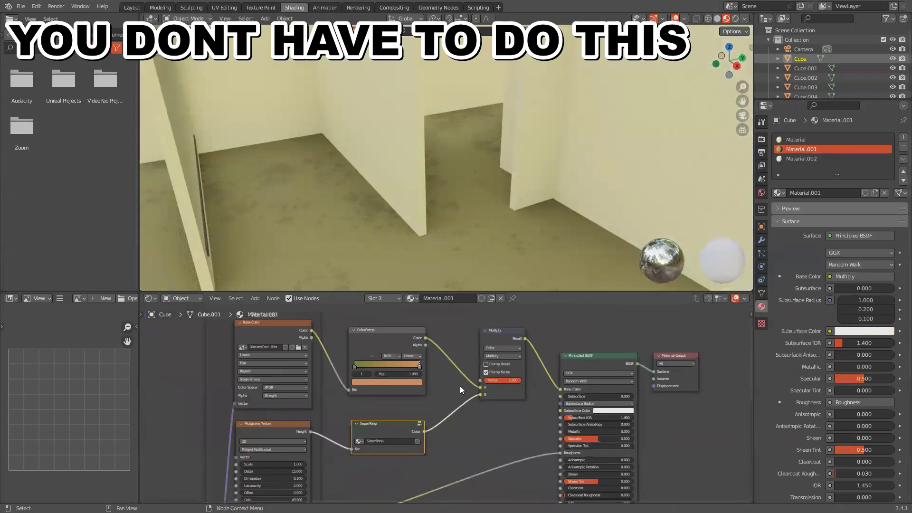
middle_click_drag(460, 390, 507, 380)
scroll(482, 423, "up", 2)
key("Tab")
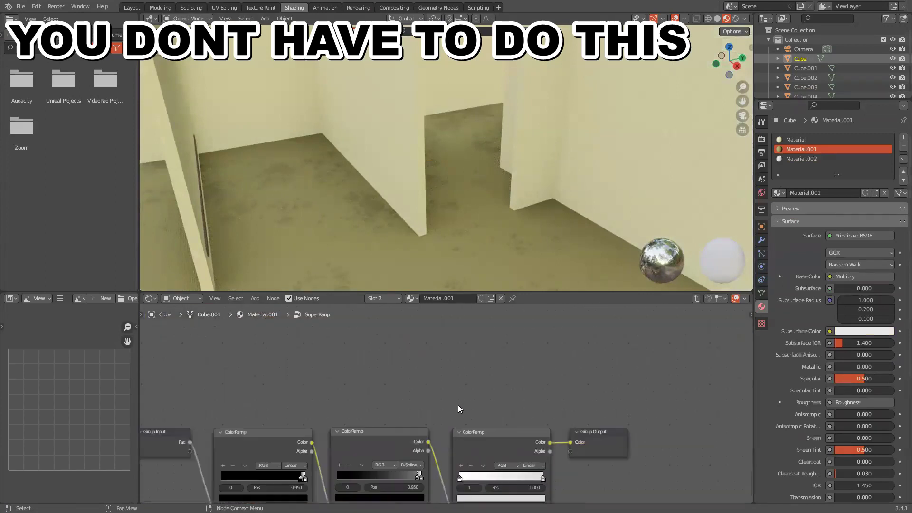
scroll(459, 405, "down", 3)
key("Tab")
scroll(493, 392, "up", 4)
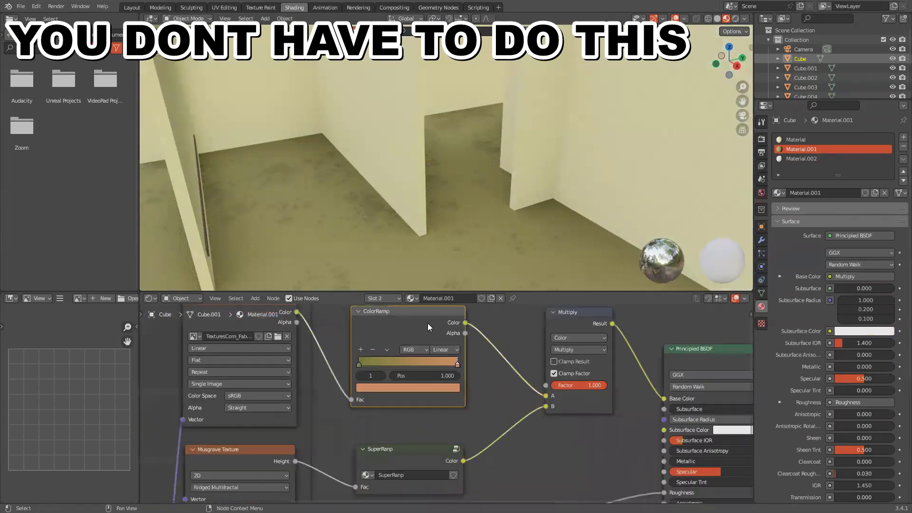
Copy the ColorRamp node fed by the Base Color texture, then save and return to OG BR tut.blend.
scroll(427, 323, "up", 5)
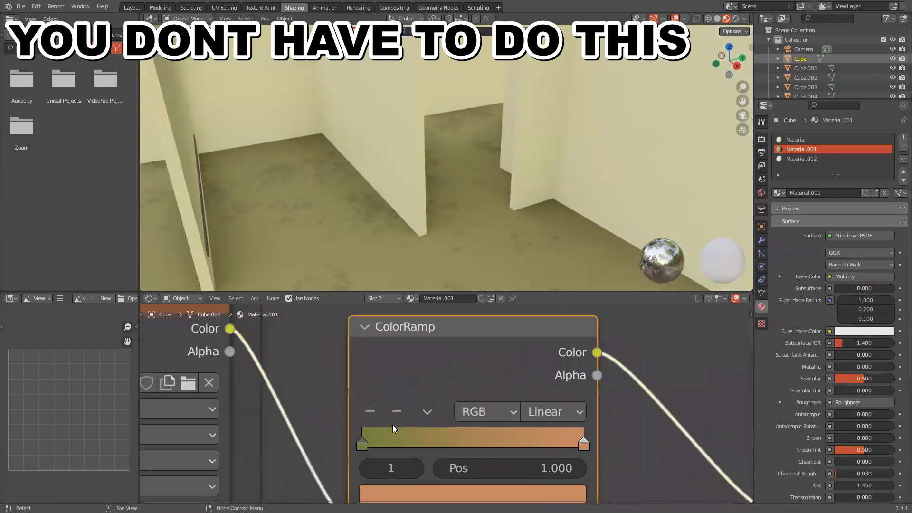
scroll(392, 424, "down", 3)
right_click(431, 335)
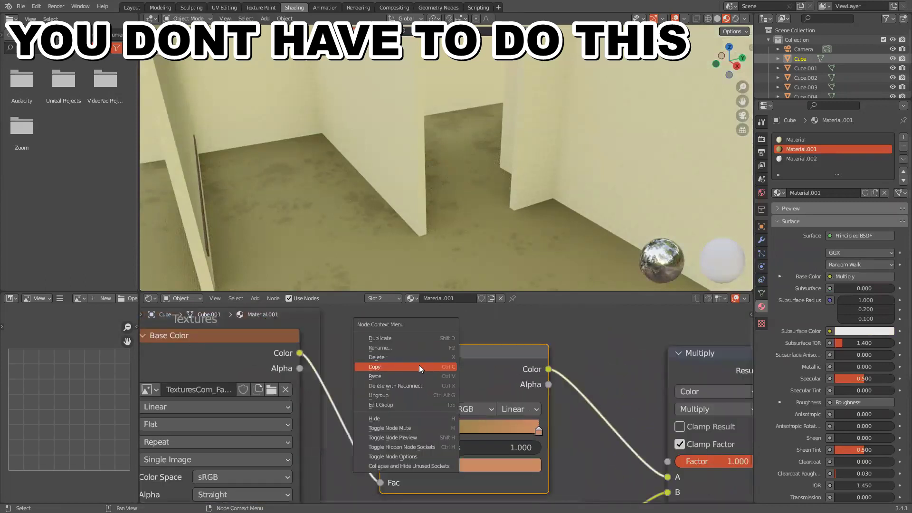
left_click(420, 367)
key("ctrl+s")
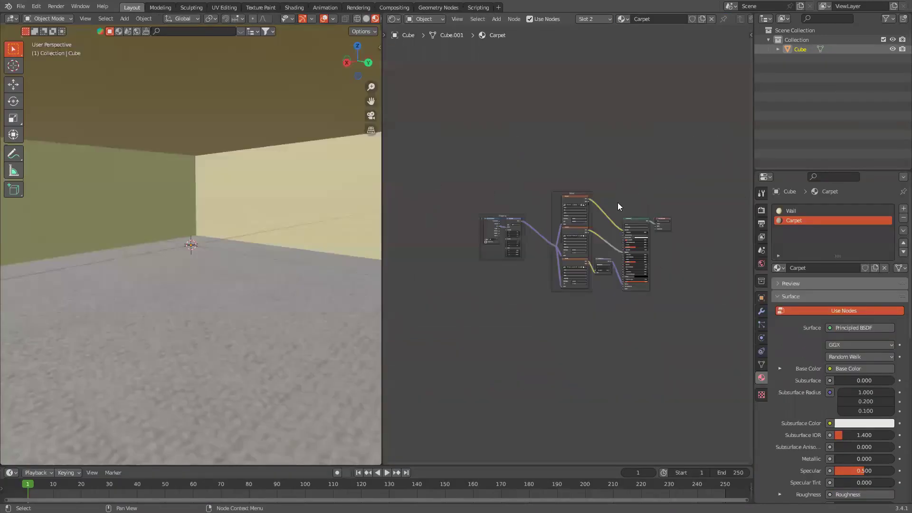
Paste the copied ColorRamp into the Carpet material and insert it between the Base Color texture and the Principled BSDF.
key("ctrl+v")
scroll(594, 179, "up", 7)
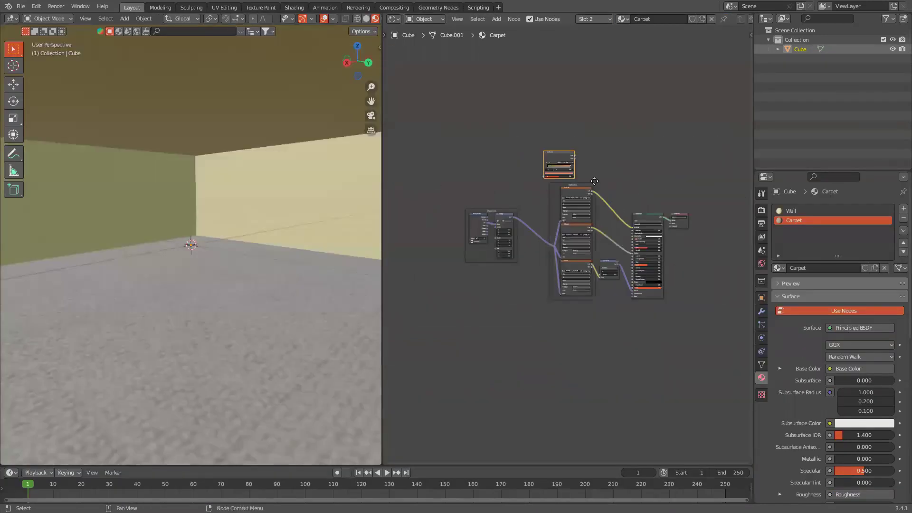
middle_click_drag(664, 107, 723, 170)
scroll(493, 255, "up", 4)
left_click_drag(545, 195, 666, 283)
middle_click_drag(308, 344, 260, 335)
scroll(693, 285, "up", 4)
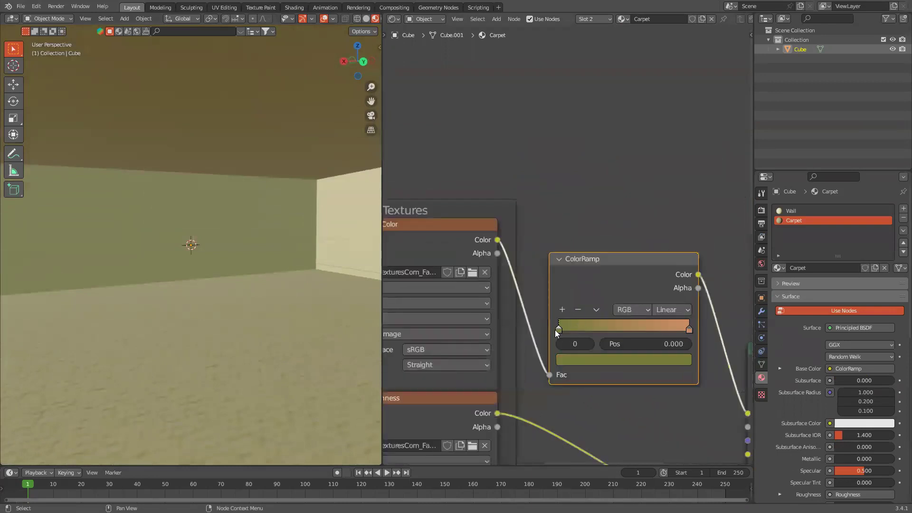
Inspect the HSV color values of the carpet ColorRamp's first and last stops.
left_click(595, 356)
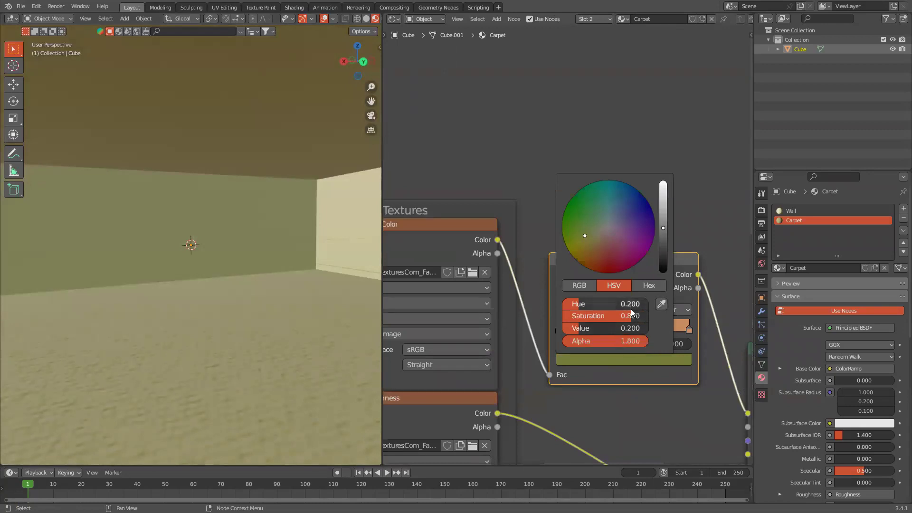
left_click(687, 327)
left_click(663, 355)
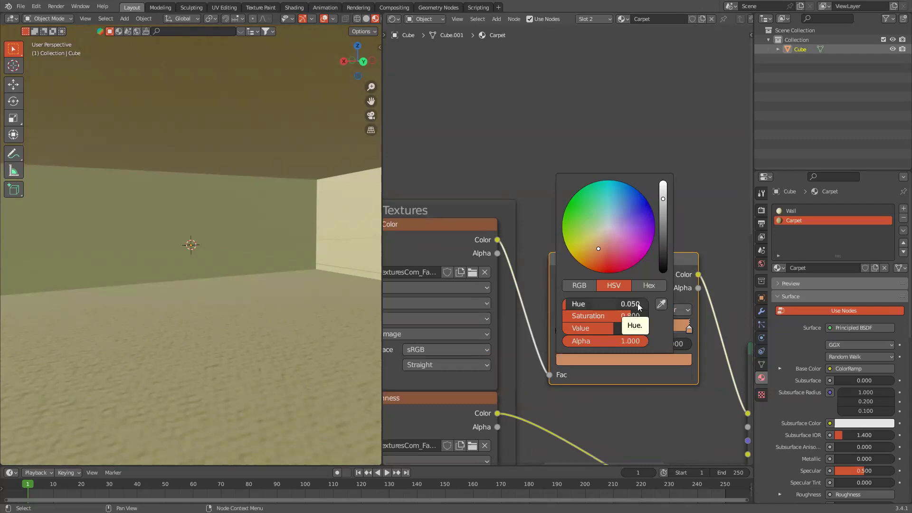
Move the Mapping frame with its Texture Coordinate and Mapping nodes closer to the Textures frame.
middle_click_drag(261, 248, 216, 293)
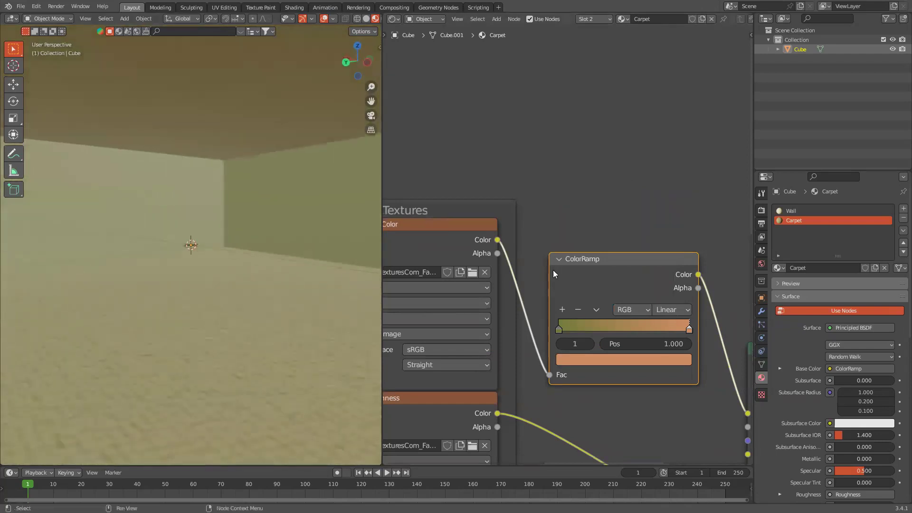
scroll(560, 247, "down", 3)
scroll(684, 189, "down", 5)
scroll(512, 293, "up", 5)
middle_click_drag(512, 293, 690, 199)
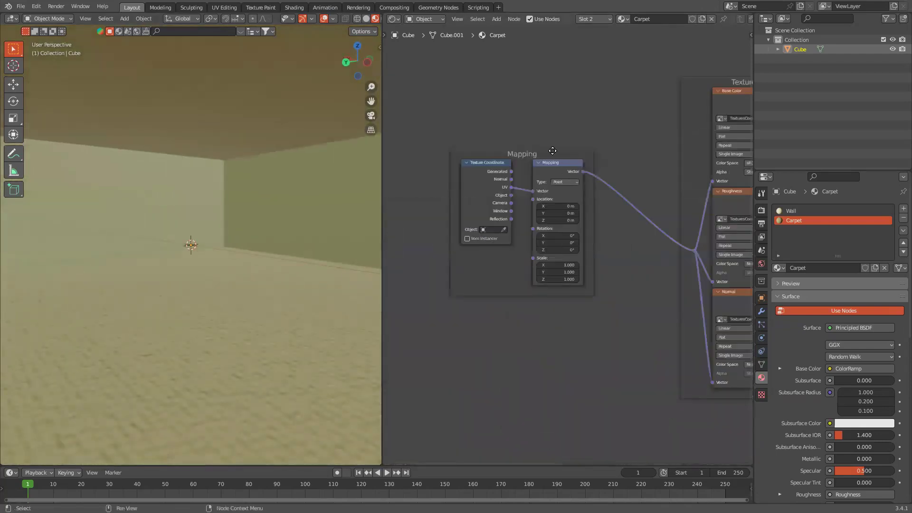
left_click_drag(564, 155, 615, 165)
Set the carpet Mapping node's X, Y and Z scale to 5 and check the floor in the viewport.
left_click_drag(601, 276, 546, 293)
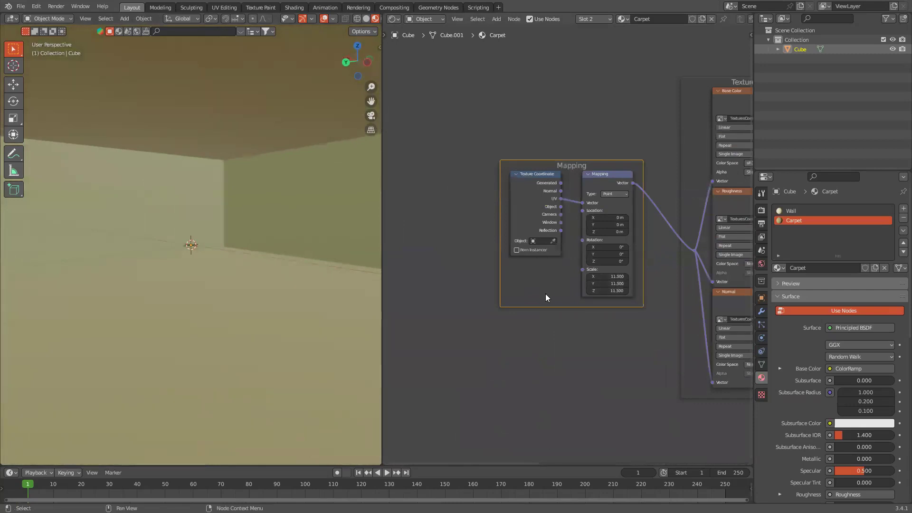
left_click_drag(607, 276, 607, 290)
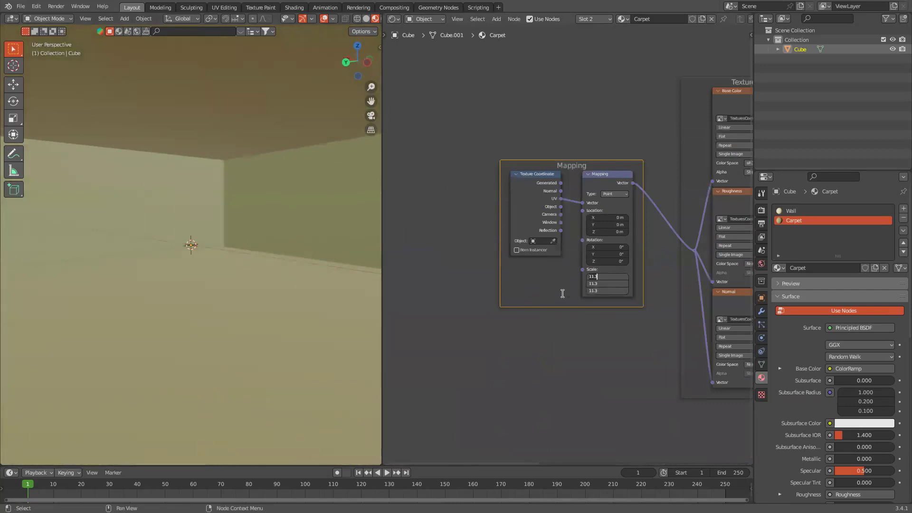
key("BackSpace")
key("BackSpace")
key("BackSpace")
key("BackSpace")
type("5")
key("Return")
middle_click_drag(242, 338, 338, 241)
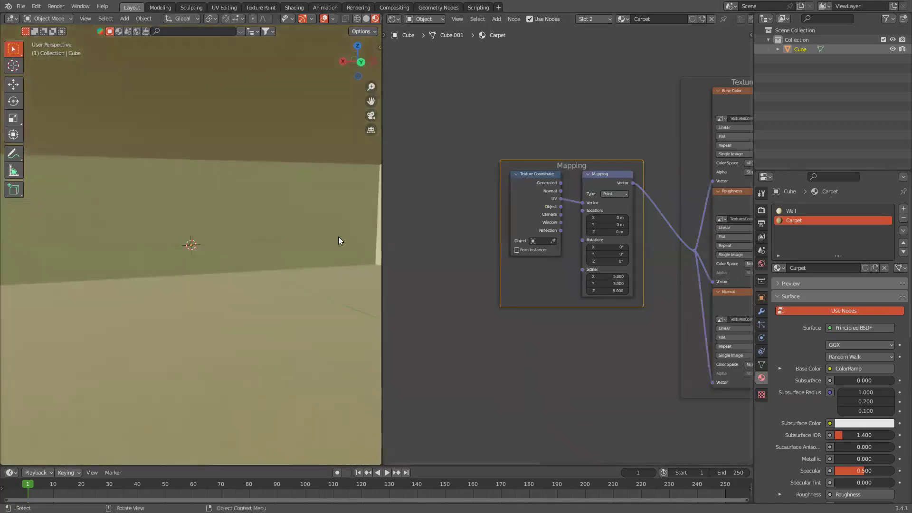
Switch the viewport to rendered shading and set the render engine to Cycles.
scroll(338, 237, "down", 3)
scroll(362, 22, "down", 2)
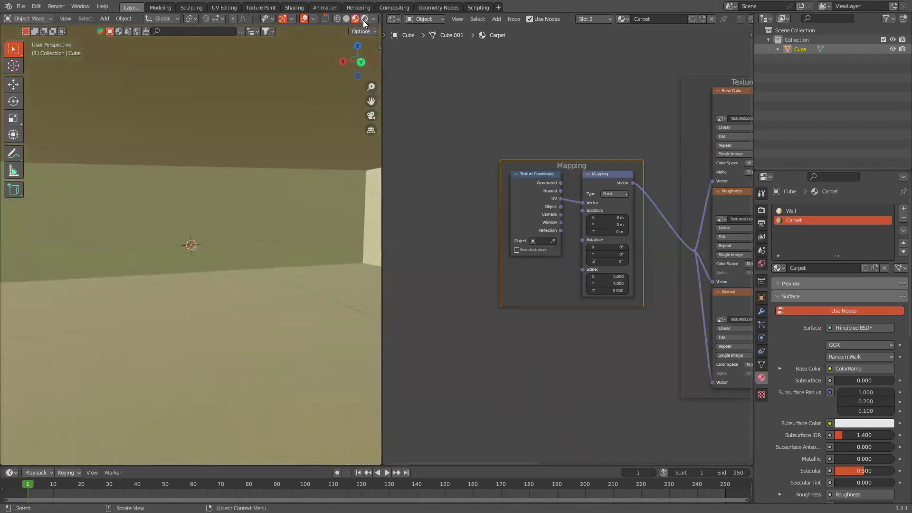
left_click(363, 20)
left_click(761, 210)
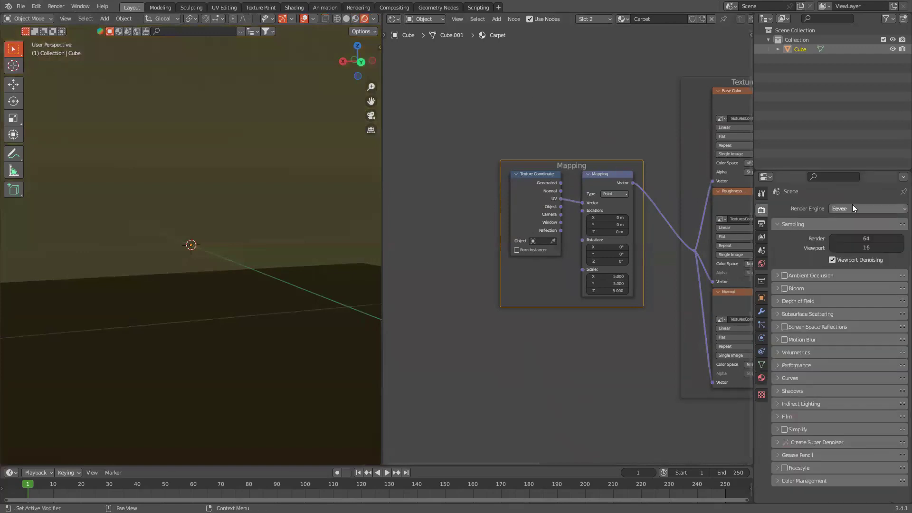
left_click(835, 208)
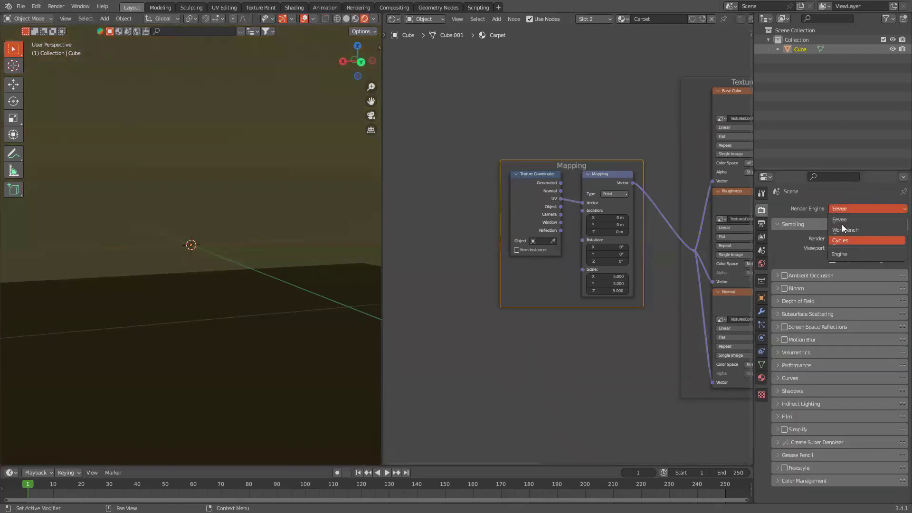
left_click(840, 239)
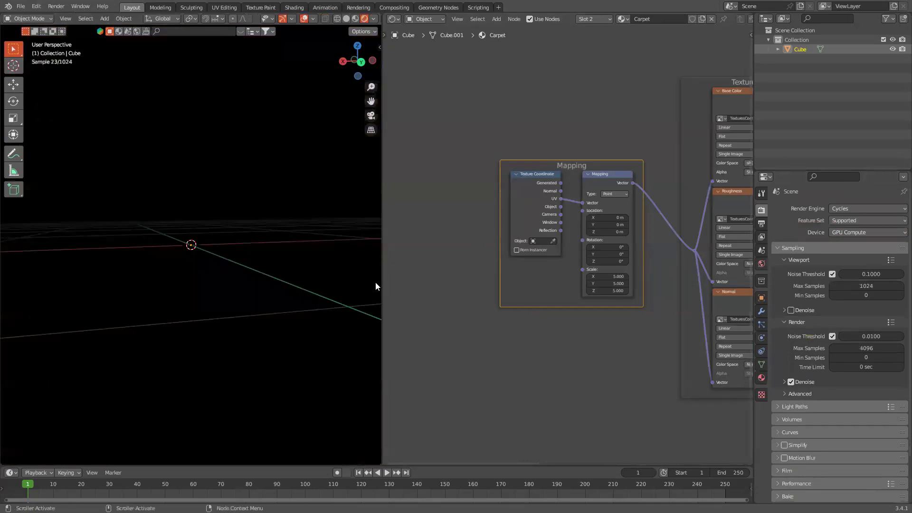
Add a point light to the room and set its power to 200 W.
key("shift+a")
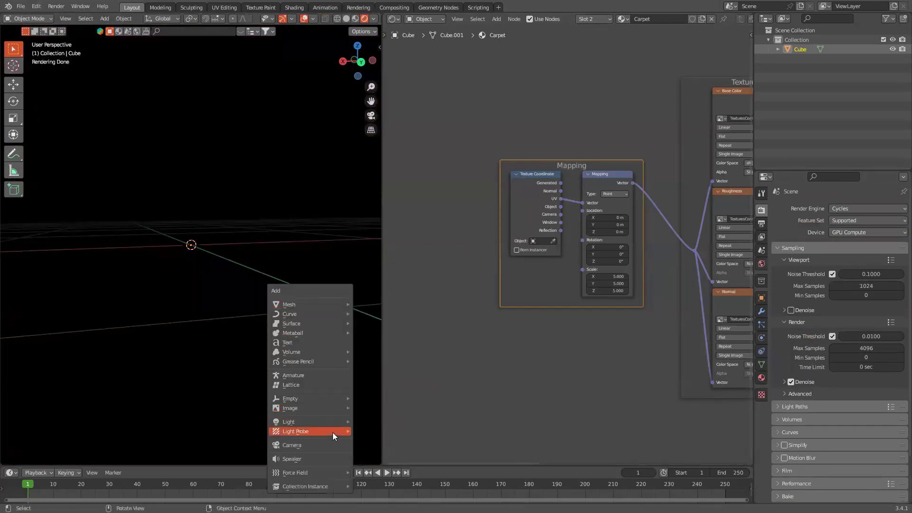
mouse_move(339, 422)
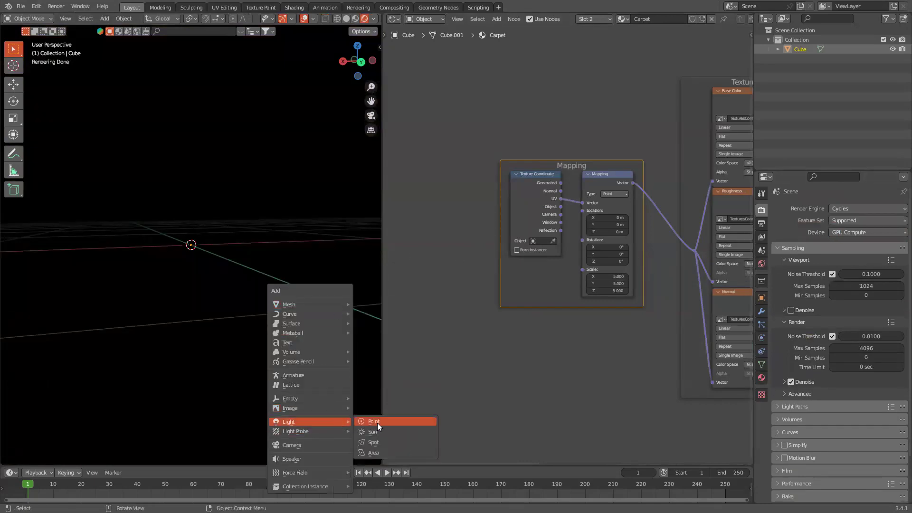
left_click(377, 422)
left_click(760, 338)
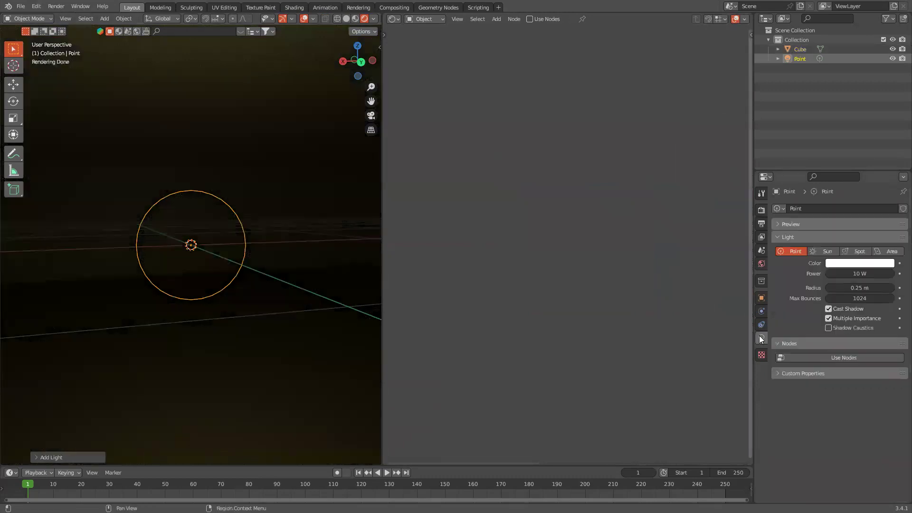
left_click(851, 274)
type("200")
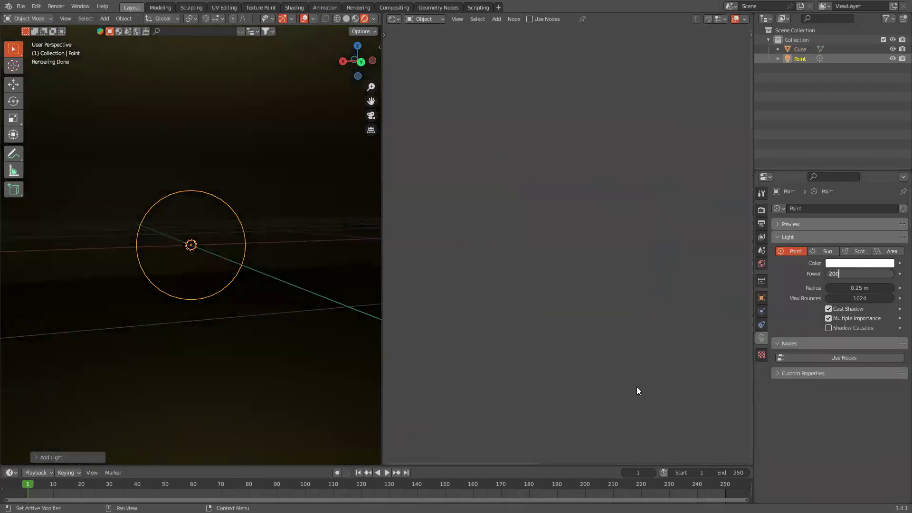
key("Return")
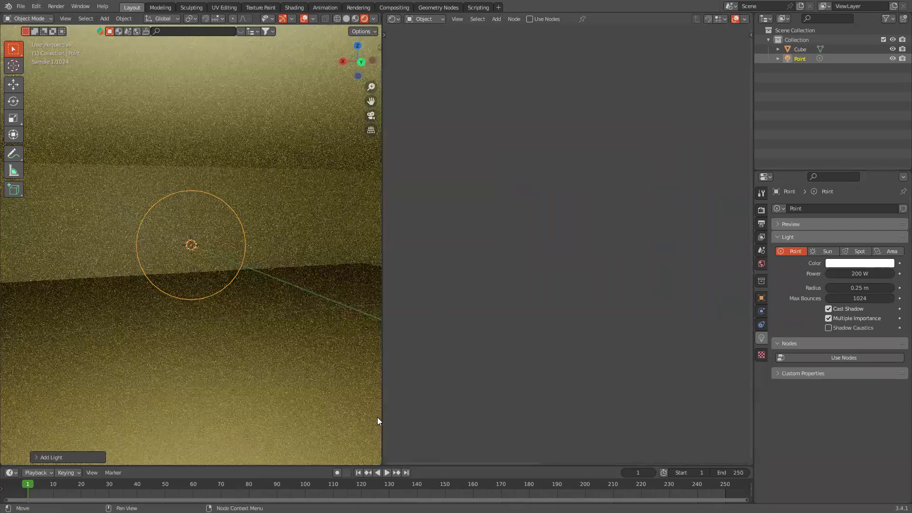
Create a new material in a third slot of the room cube and assign that slot to the selected ceiling face.
middle_click_drag(299, 372, 286, 286)
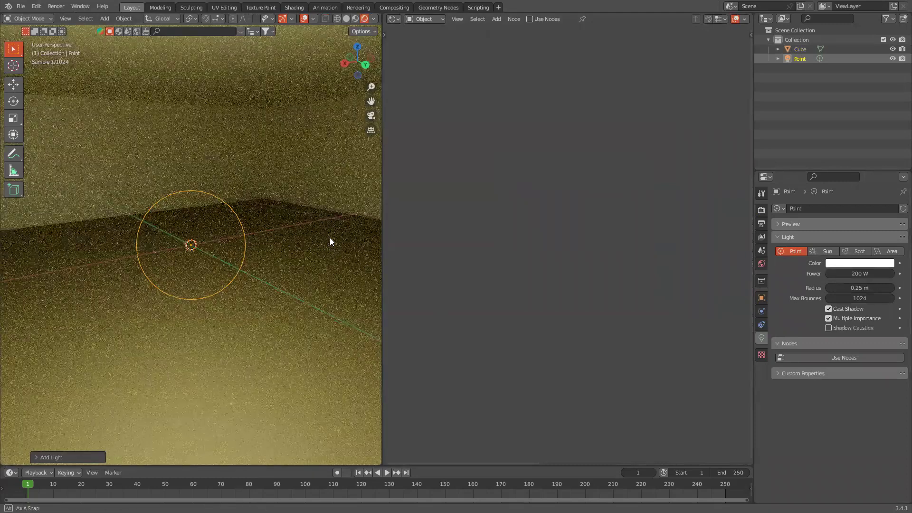
middle_click_drag(330, 237, 338, 206)
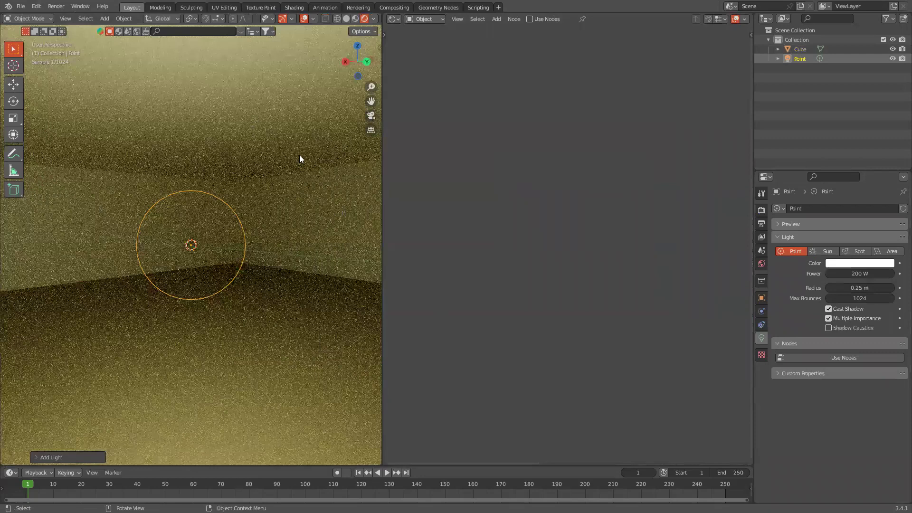
left_click(318, 236)
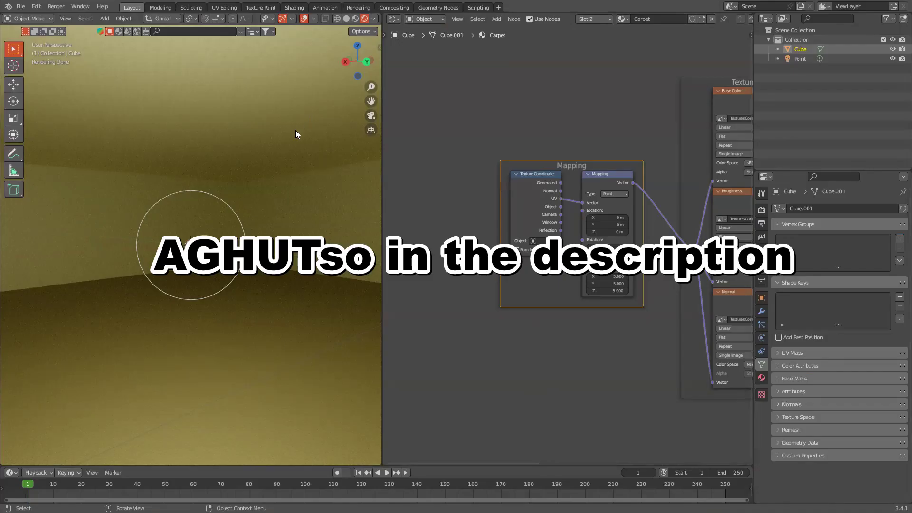
left_click_drag(252, 122, 245, 126)
scroll(245, 126, "down", 5)
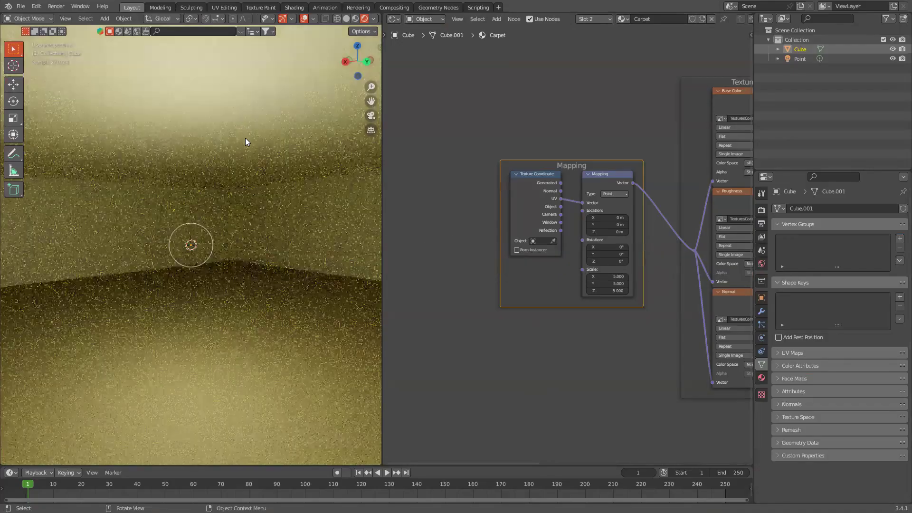
scroll(245, 137, "up", 6)
key("Tab")
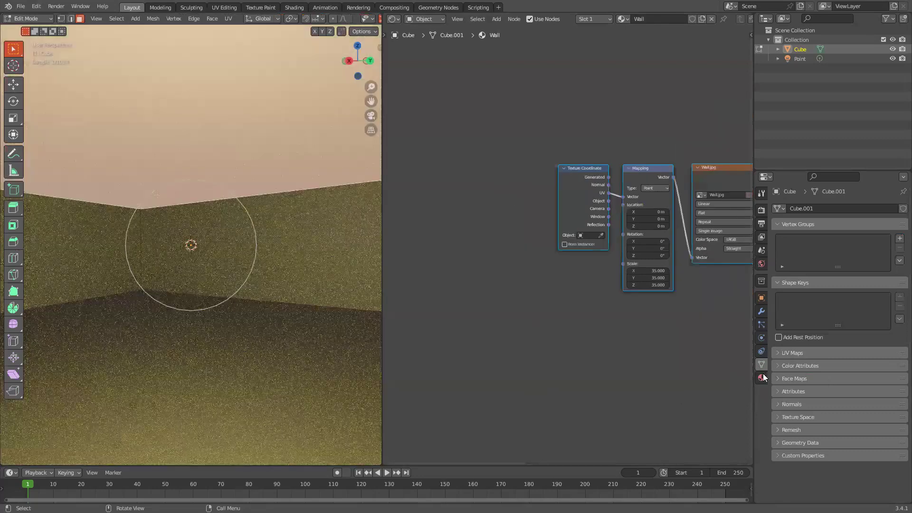
left_click(762, 378)
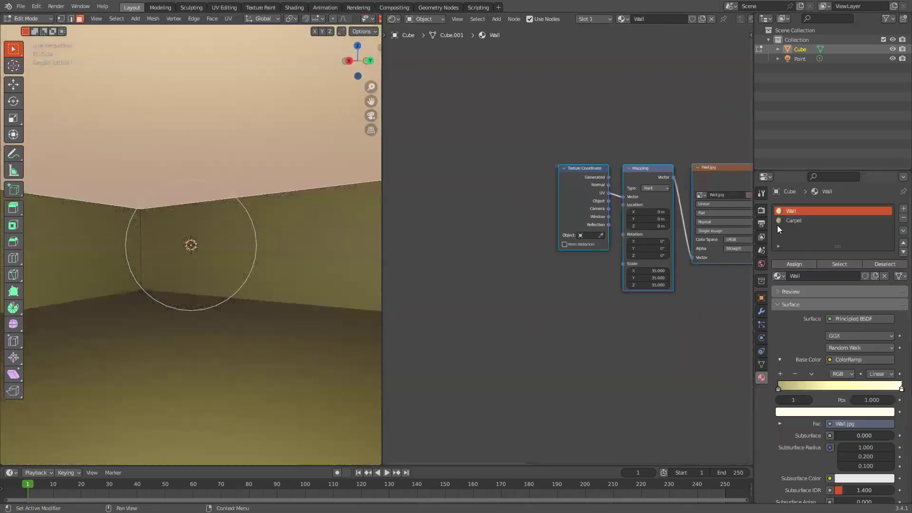
left_click(903, 208)
left_click(789, 260)
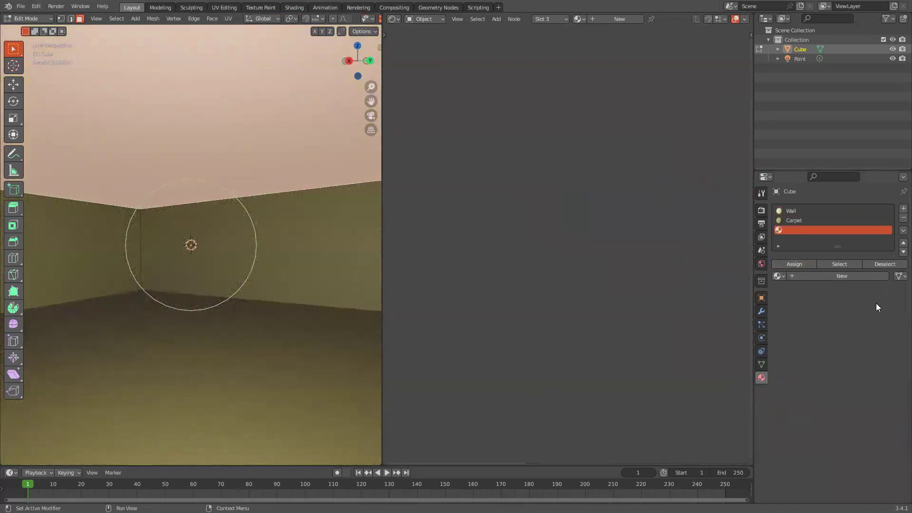
left_click(802, 276)
key("Tab")
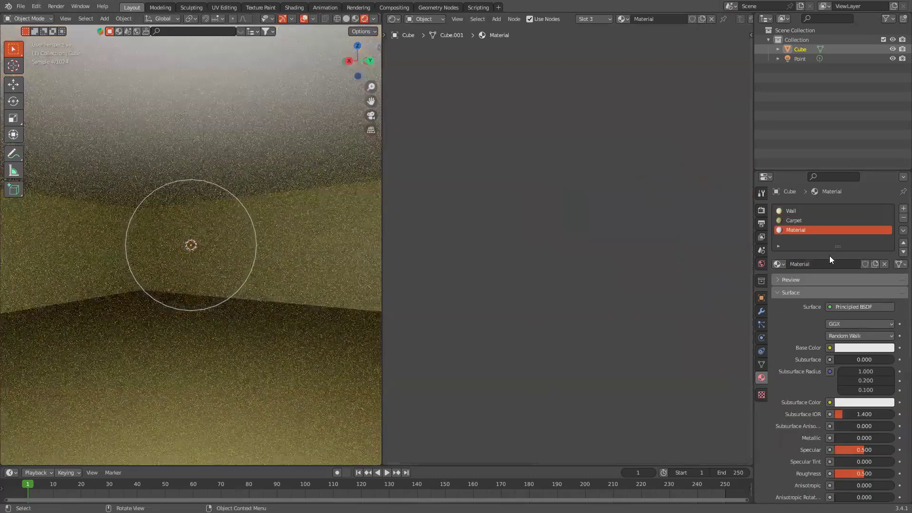
Rename the new ceiling material as Ceiling.
double_click(829, 262)
type("Cei")
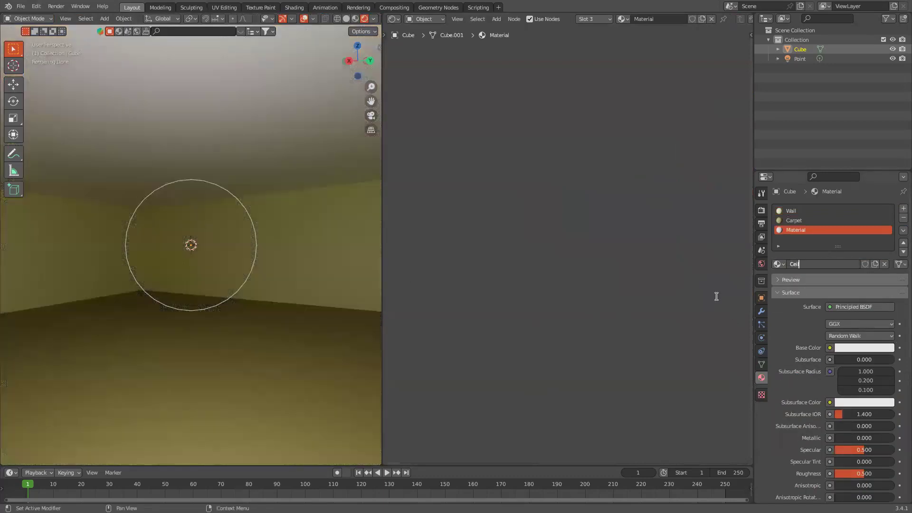
type("ling")
key("Return")
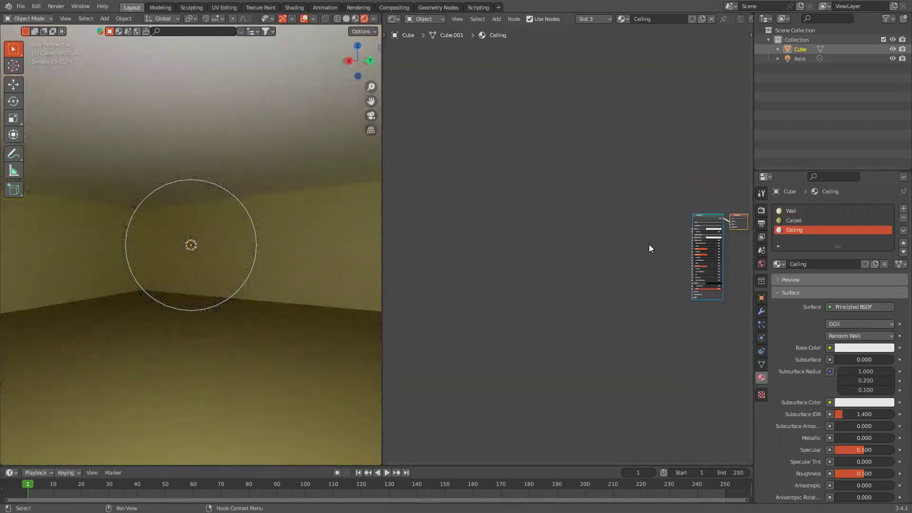
Run Principled Texture Setup on the Ceiling material's Principled BSDF with all the texture images from the tiles_0013_4k_jp6CDV folder.
middle_click_drag(648, 244, 577, 279)
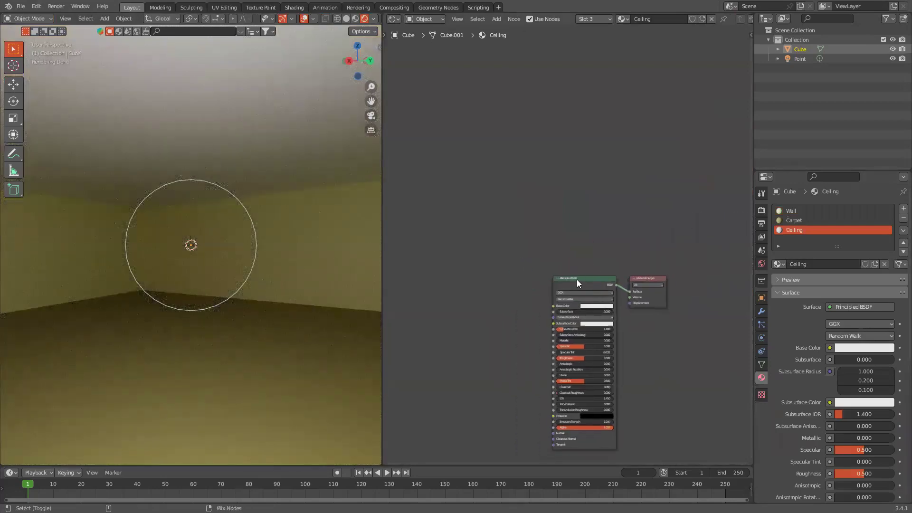
key("ctrl+shift+t")
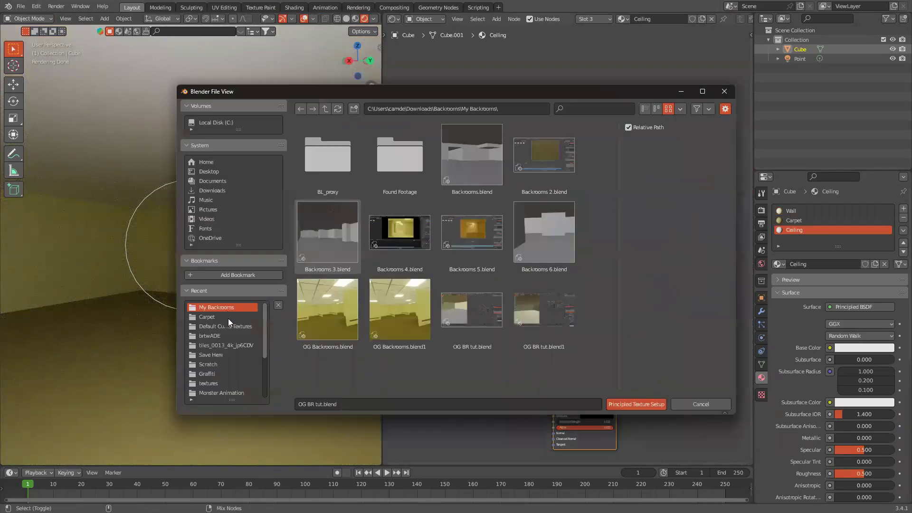
left_click(228, 317)
left_click(214, 334)
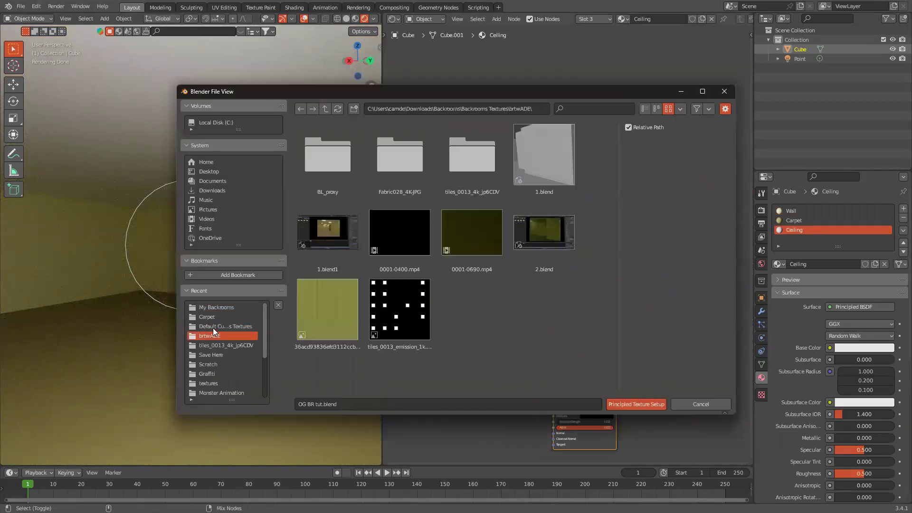
double_click(474, 177)
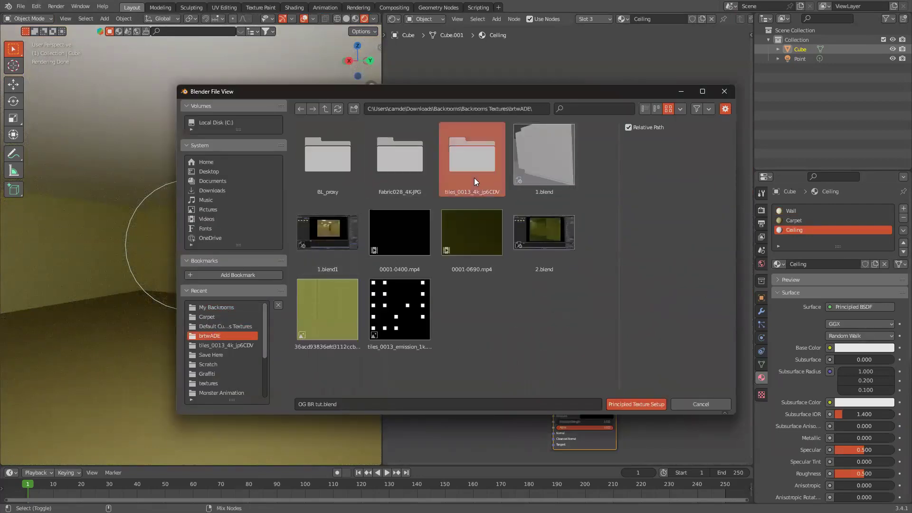
key("a")
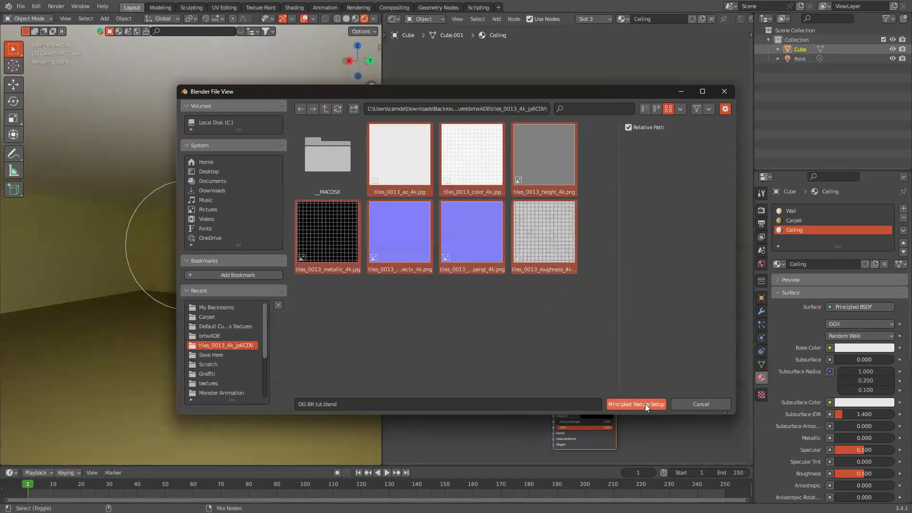
left_click(647, 403)
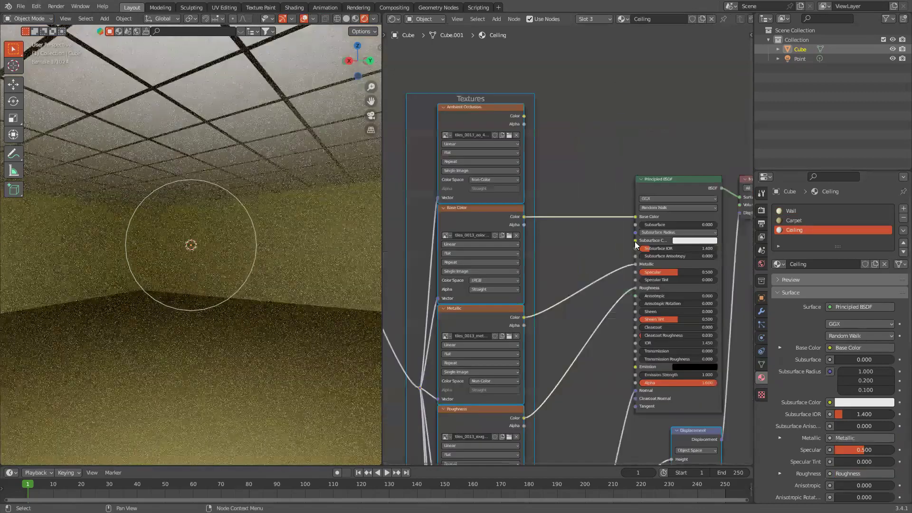
Delete the Displacement node between the displacement texture and the Material Output in the Ceiling material.
scroll(679, 378, "down", 4)
left_click(671, 368)
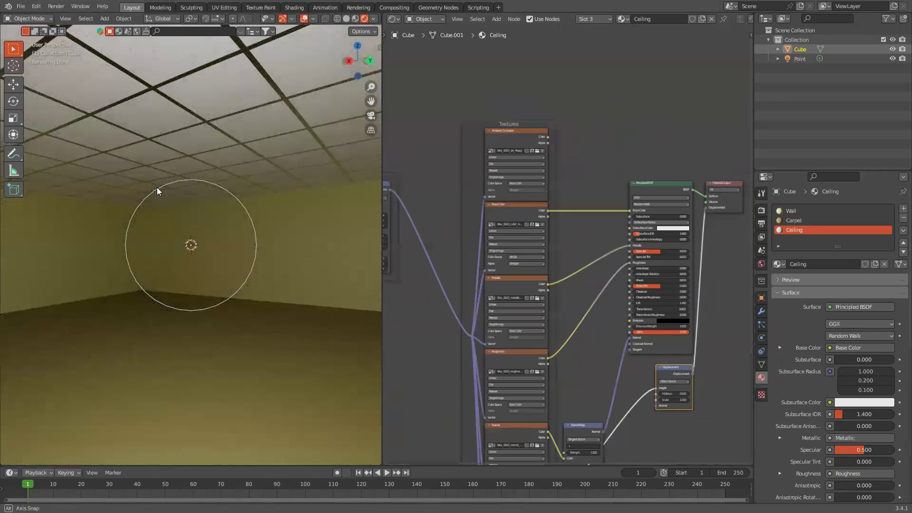
middle_click_drag(157, 187, 201, 186)
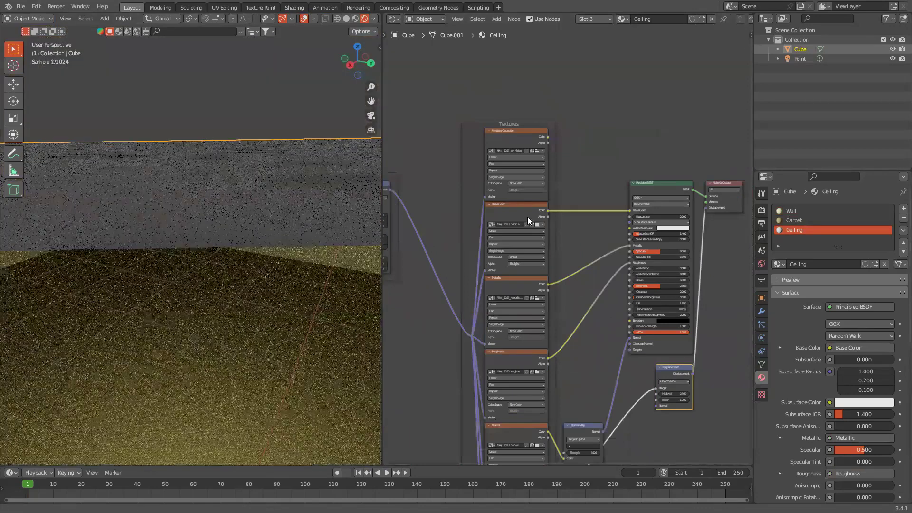
right_click(685, 368)
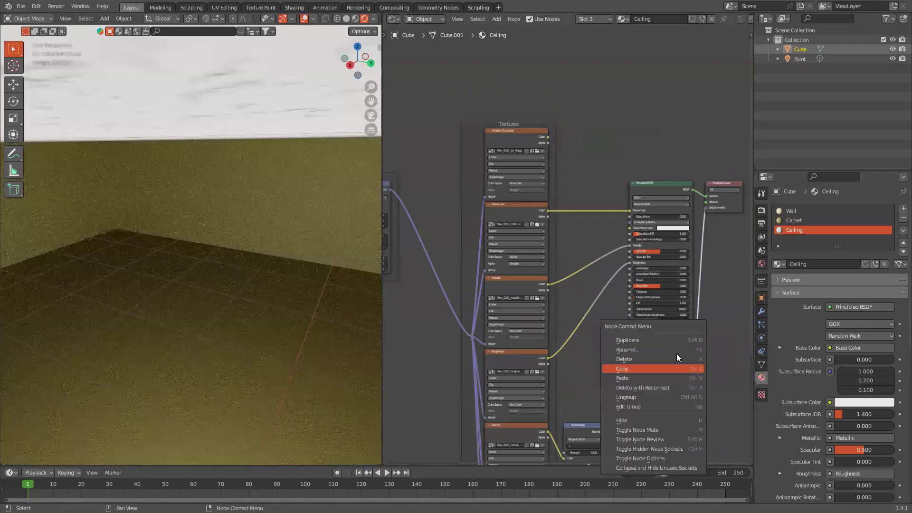
right_click(676, 365)
left_click(668, 356)
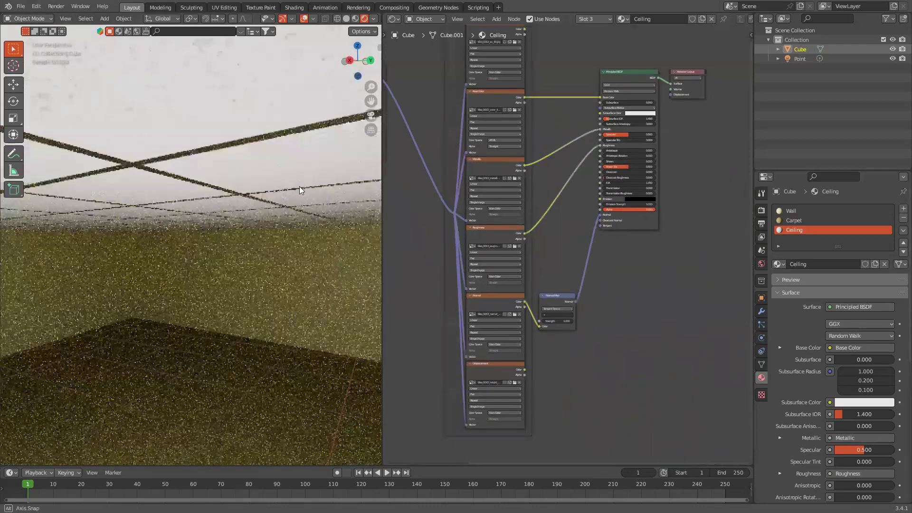
Check the tiled ceiling in the viewport and delete the unconnected Displacement image texture from the Ceiling material's Textures frame.
middle_click_drag(299, 187, 271, 355, "shift")
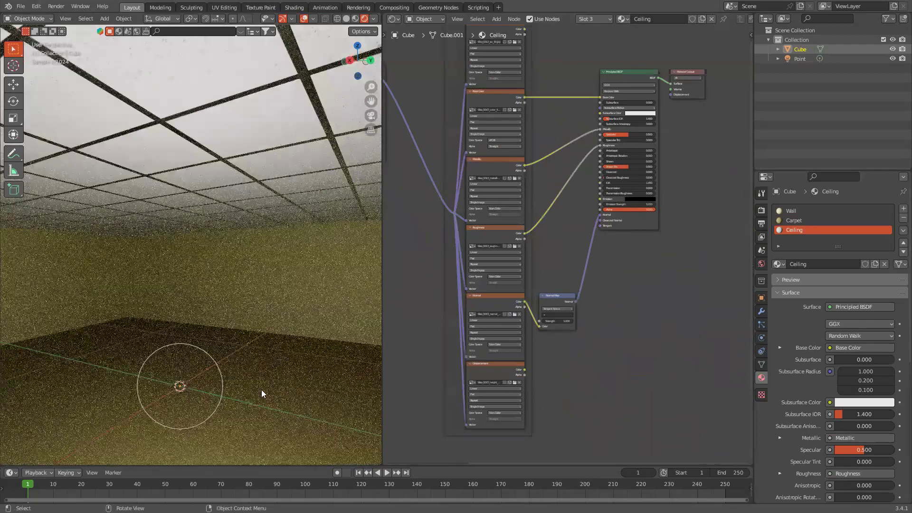
middle_click_drag(261, 393, 237, 378)
left_click(237, 385)
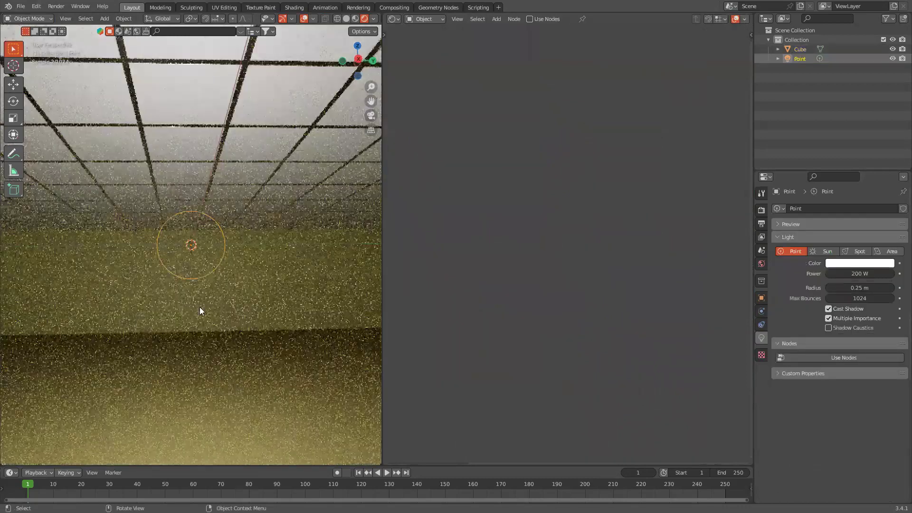
middle_click_drag(258, 264, 260, 172)
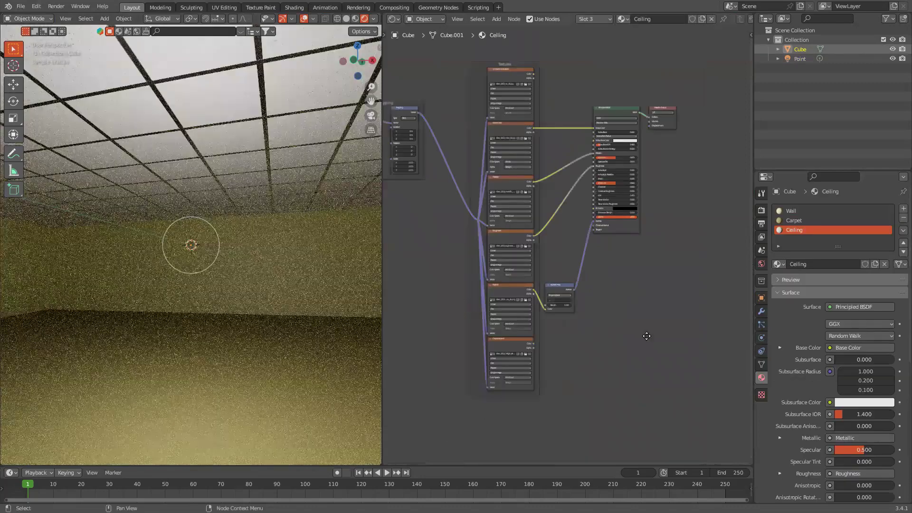
scroll(522, 308, "up", 2)
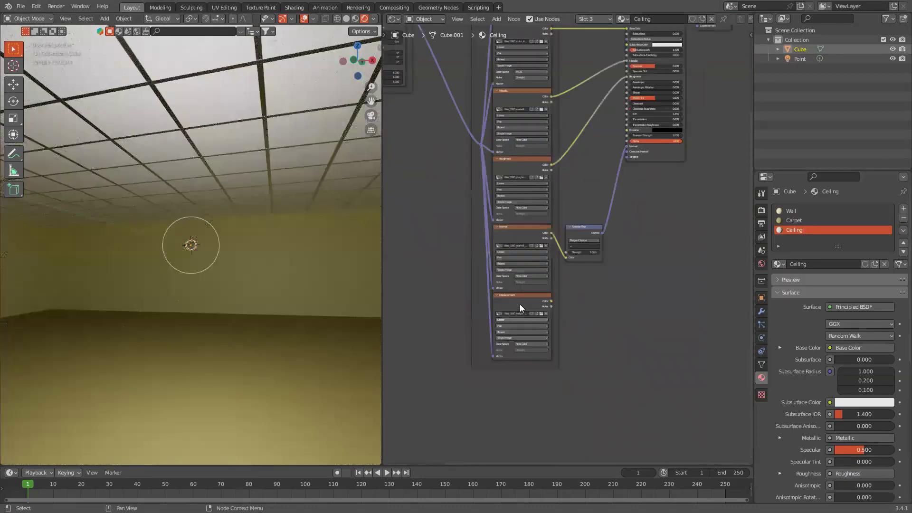
right_click(519, 303)
Move the Ceiling material's Normal texture and Normal Map nodes down, leaving a gap below the Roughness texture.
left_click(524, 236)
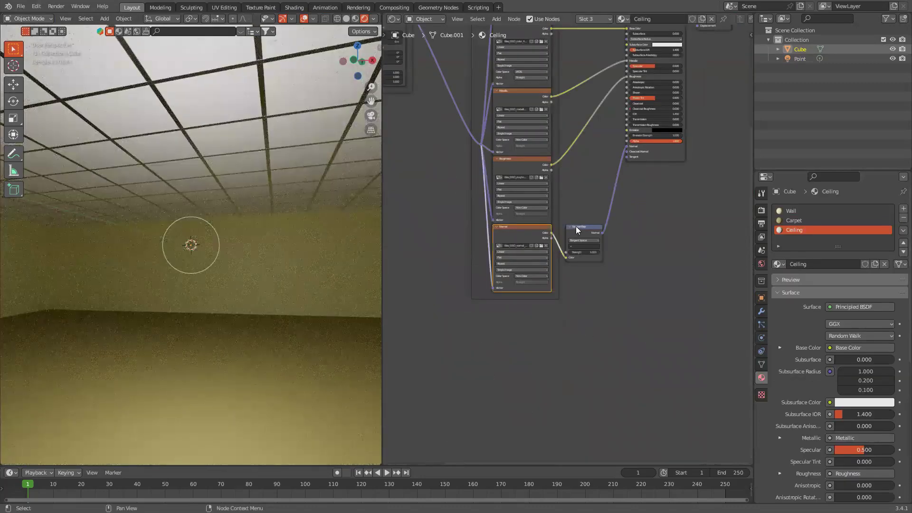
left_click(578, 226, "shift")
key("g")
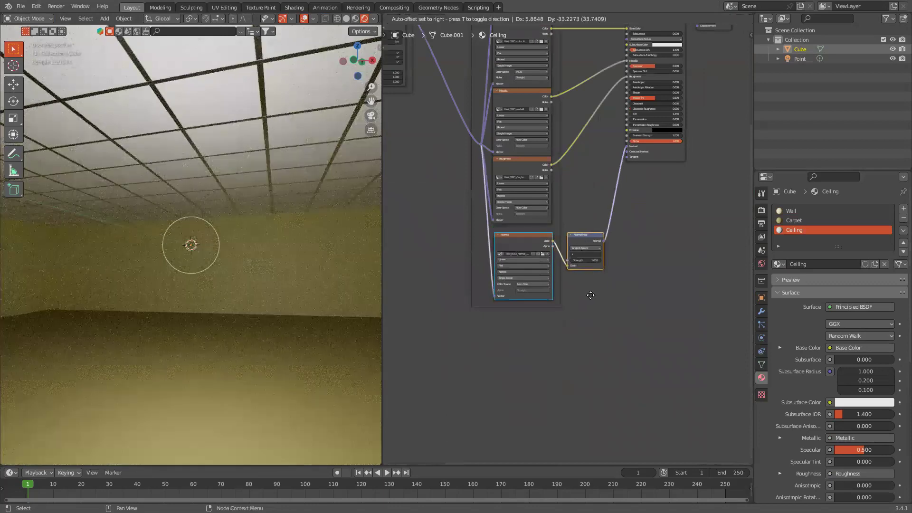
left_click(580, 309)
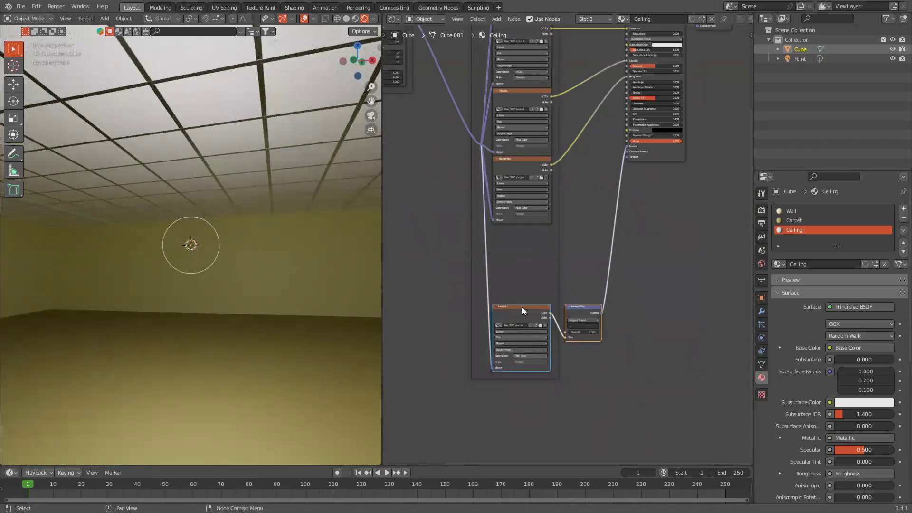
Duplicate the Normal texture node and place the copy between the Roughness and Normal textures.
left_click(521, 306)
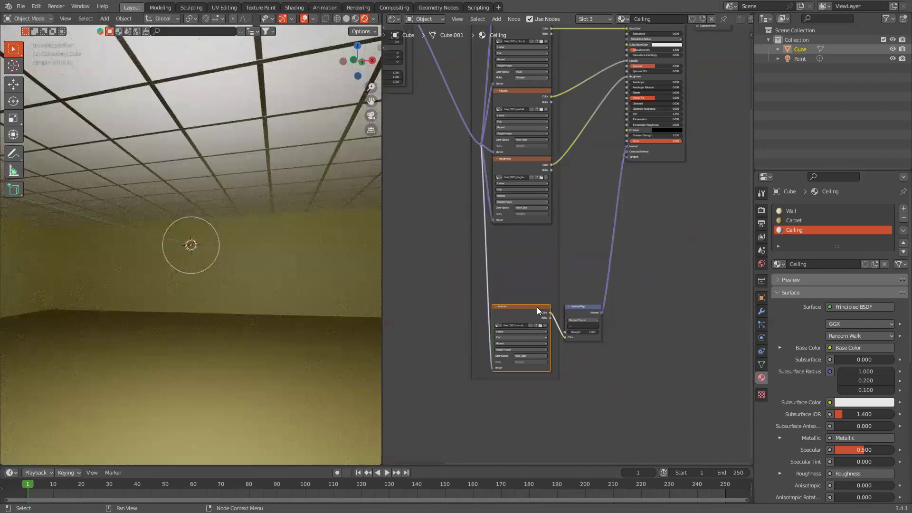
key("g")
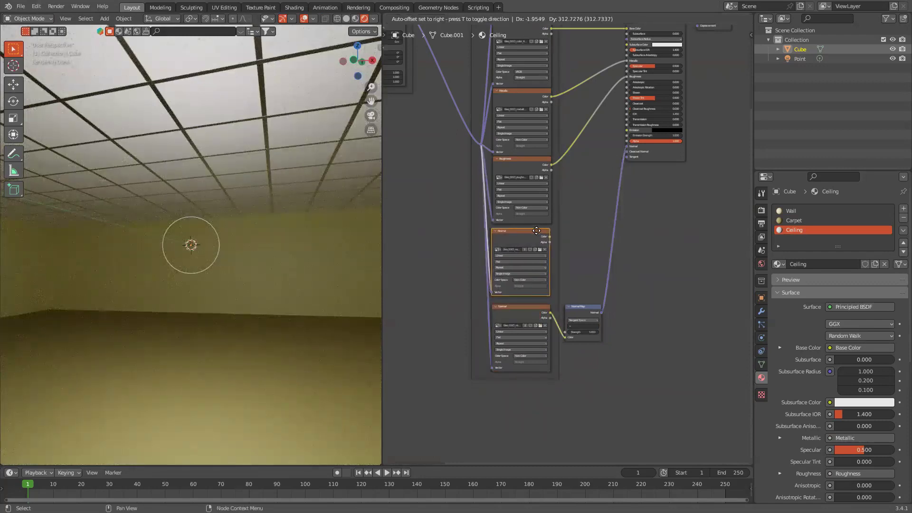
left_click(537, 230)
Load tiles_0013_emission_1k.png from the brtwADE folder into the duplicated texture node.
scroll(563, 301, "up", 4)
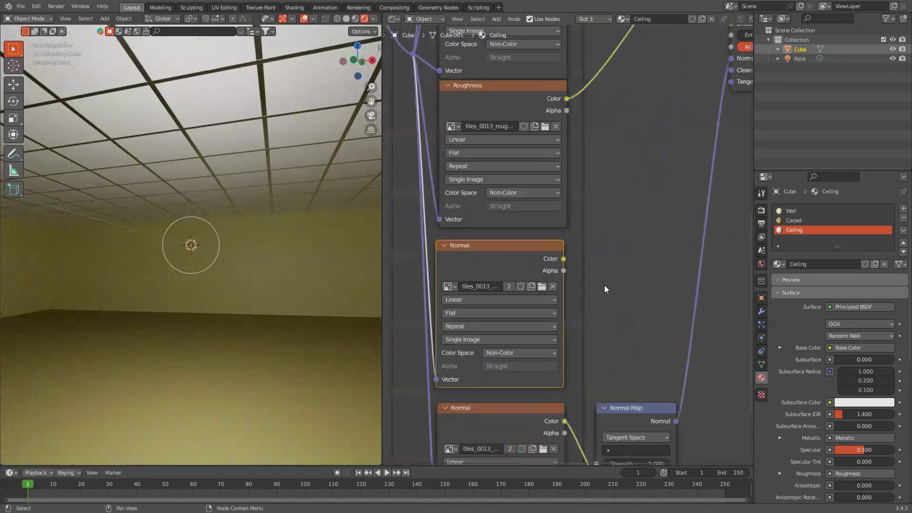
scroll(569, 288, "up", 1)
left_click(539, 289)
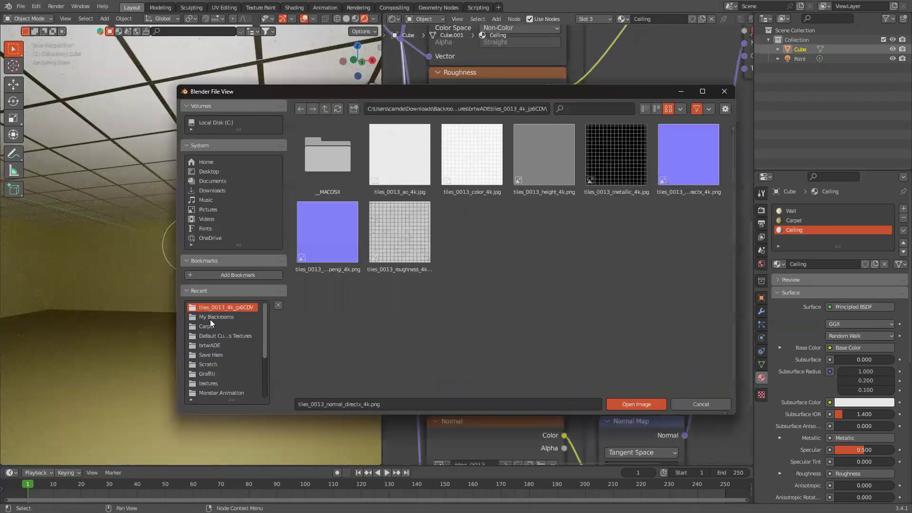
left_click(216, 346)
double_click(322, 254)
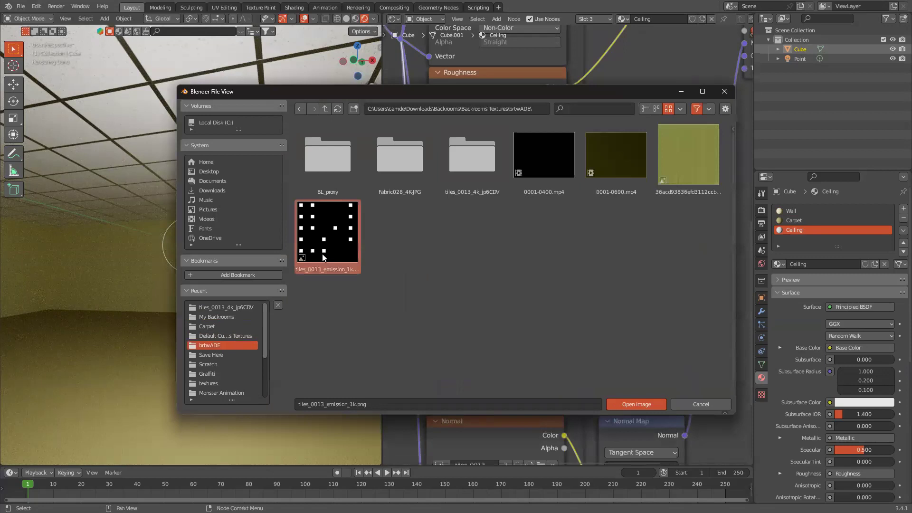
Connect the emission texture's Color output to the Emission input of the Ceiling material's Principled BSDF.
scroll(483, 357, "down", 2)
middle_click_drag(557, 351, 489, 406)
left_click_drag(469, 346, 592, 175)
middle_click_drag(301, 282, 192, 278)
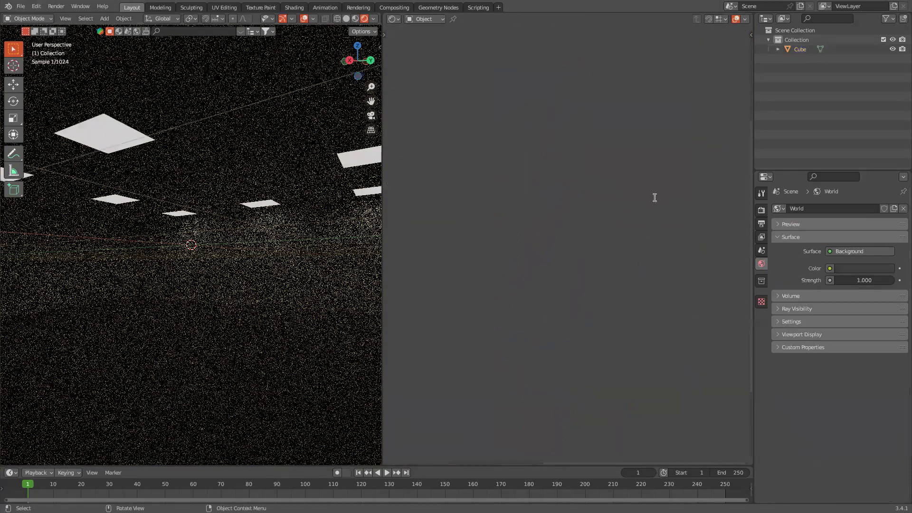
Redo the last two undone actions and open the render properties.
key("ctrl+shift+z")
key("ctrl+shift+z")
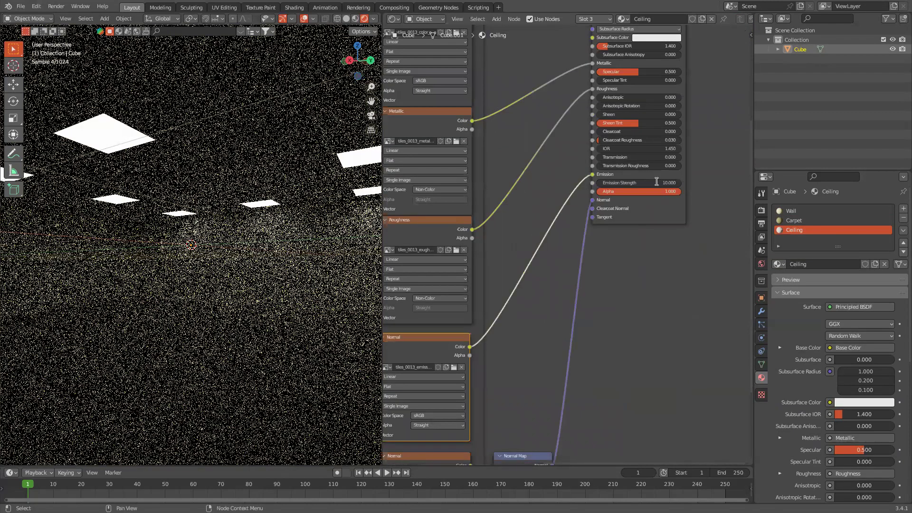
left_click(761, 209)
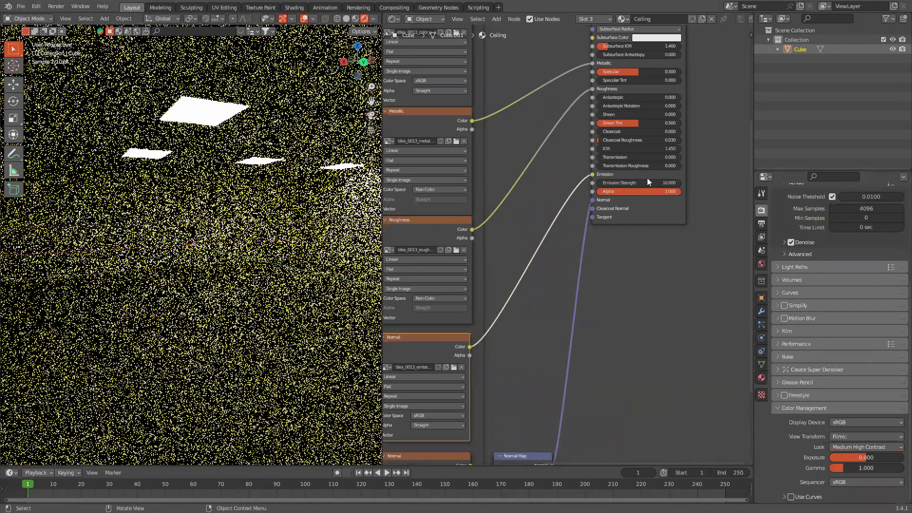
Set the Emission Strength of the Ceiling material's Principled BSDF to 8.
scroll(641, 171, "up", 2)
left_click(641, 169)
type("8")
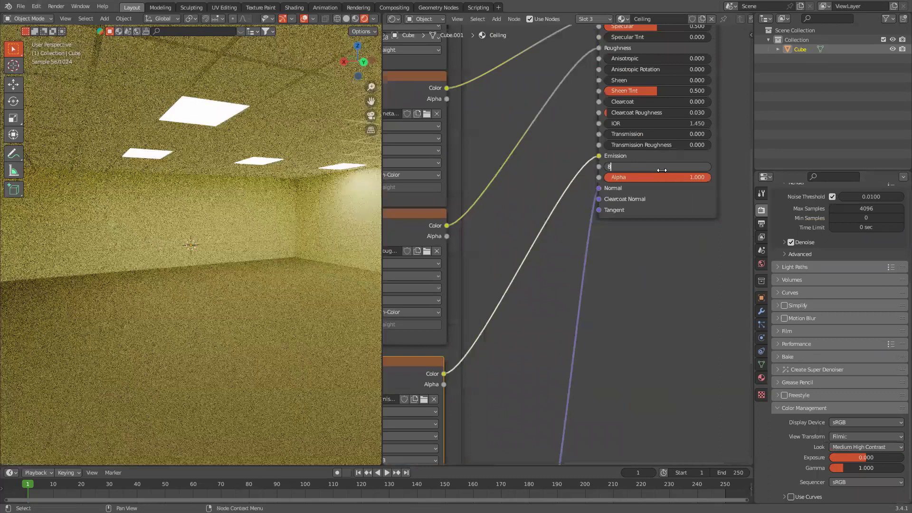
key("Return")
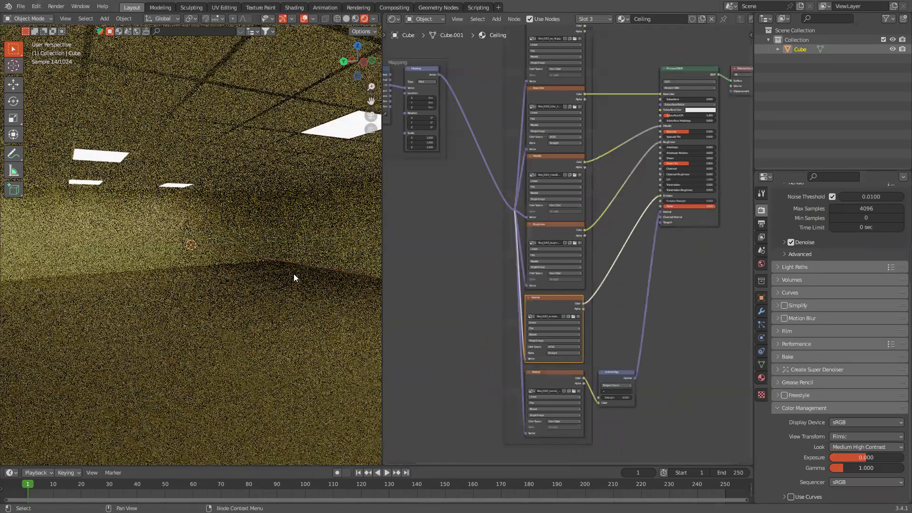
Add a cube at the centre of the room and assign it the existing Wall material.
middle_click_drag(332, 298, 330, 292)
middle_click_drag(346, 229, 352, 204)
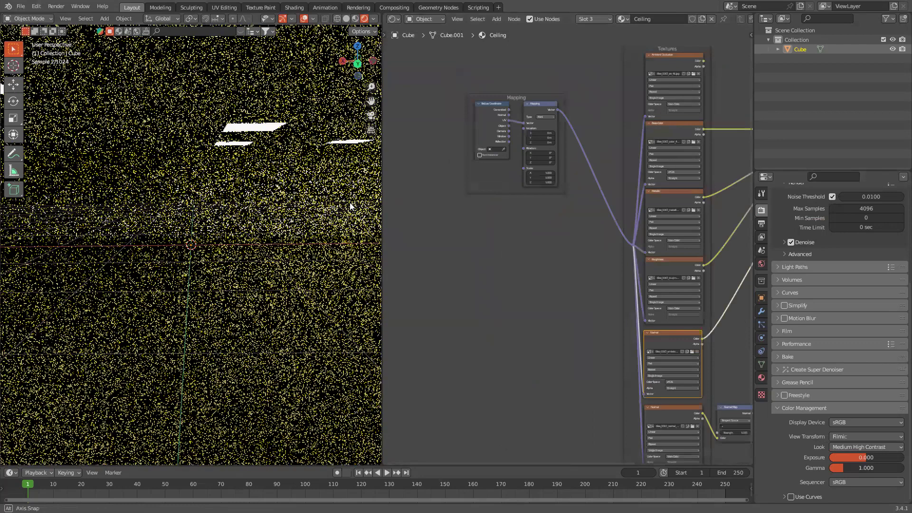
key("shift+a")
mouse_move(351, 97)
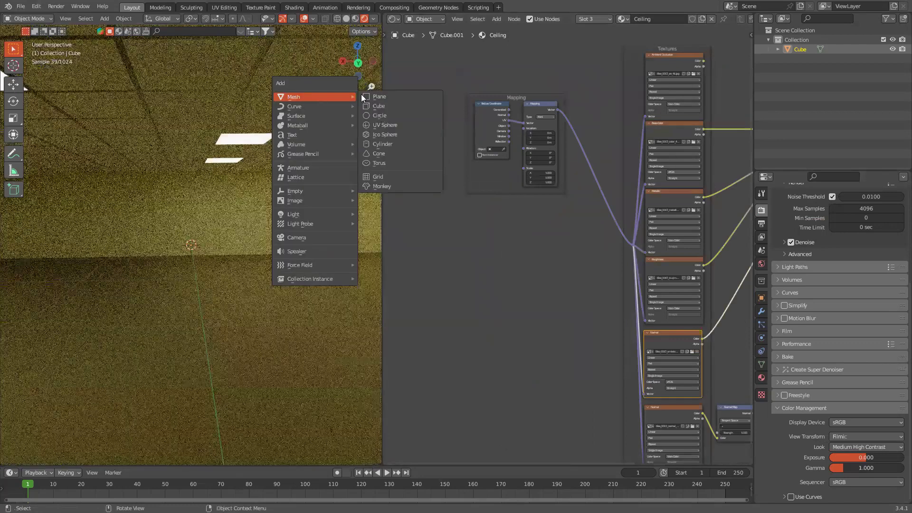
left_click(376, 106)
key("g")
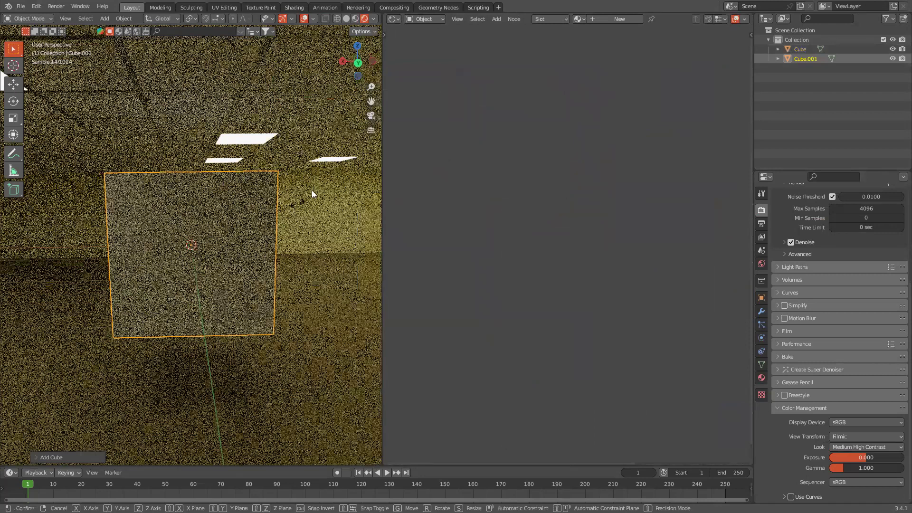
left_click(761, 378)
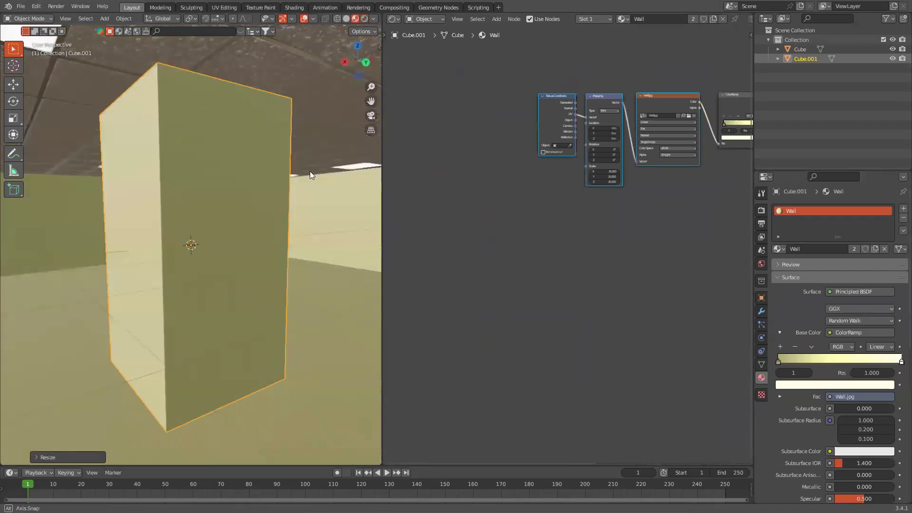
Rotate the column's entire UV layout by 90 degrees over the Wall.jpg texture.
middle_click_drag(309, 173, 267, 63)
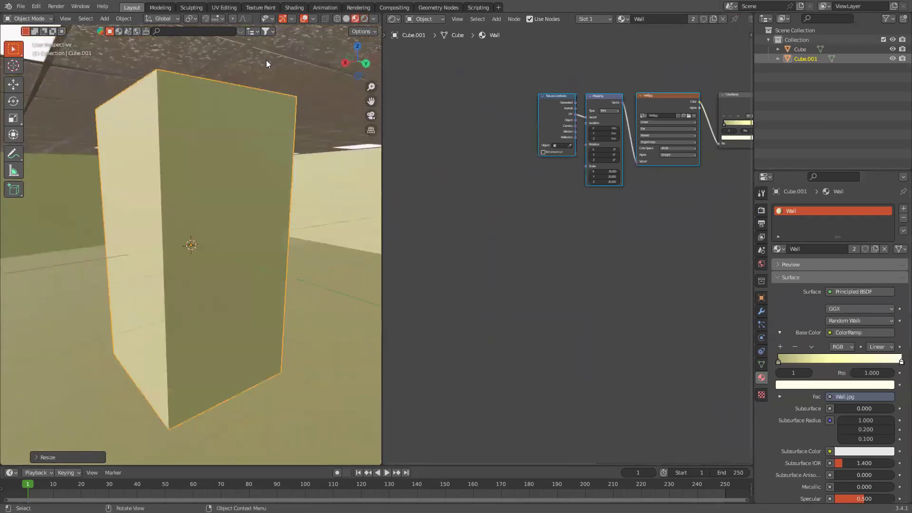
left_click(227, 10)
scroll(278, 205, "down", 3)
key("a")
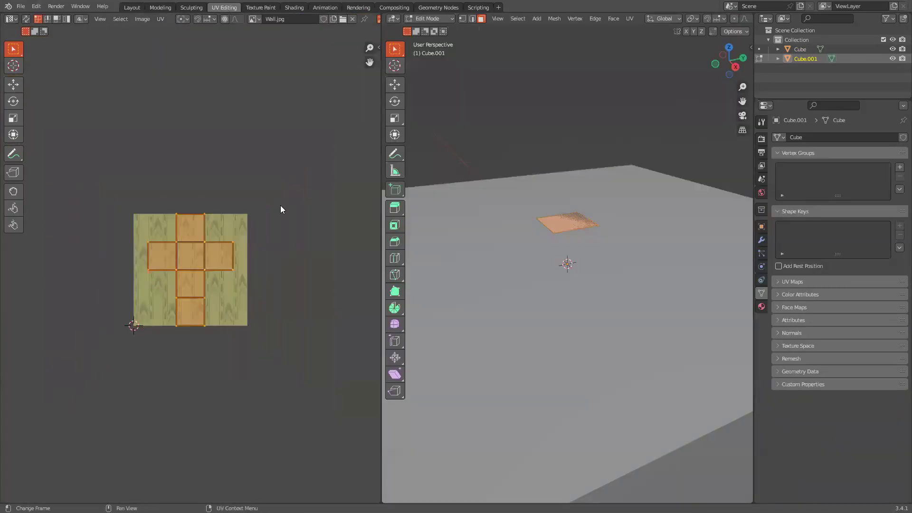
scroll(677, 305, "up", 5)
scroll(677, 304, "up", 2)
middle_click_drag(677, 304, 696, 292)
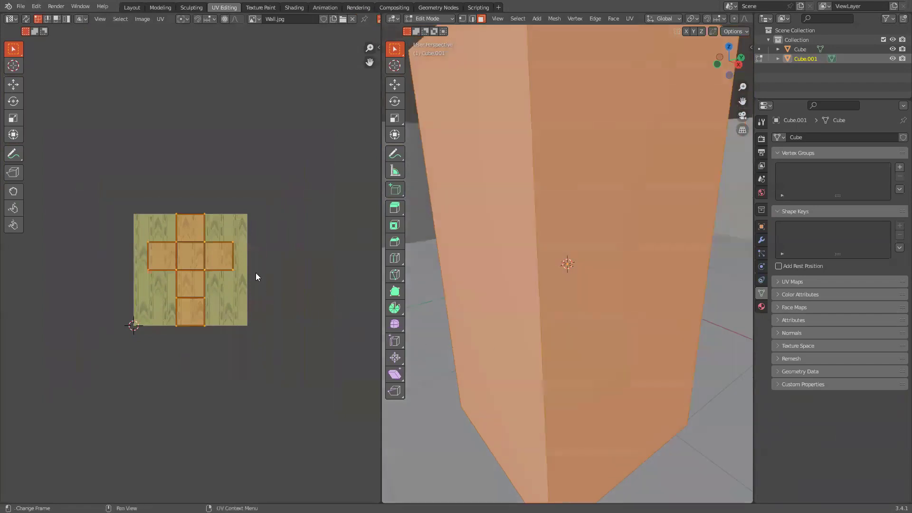
type("r90")
key("Return")
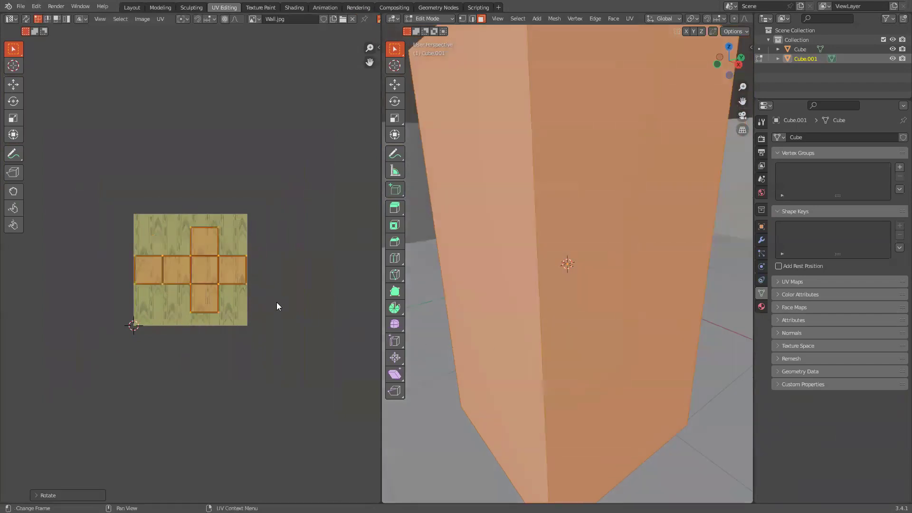
Preview the column with its material and rotate its entire UV layout by 180 degrees.
scroll(665, 19, "down", 5)
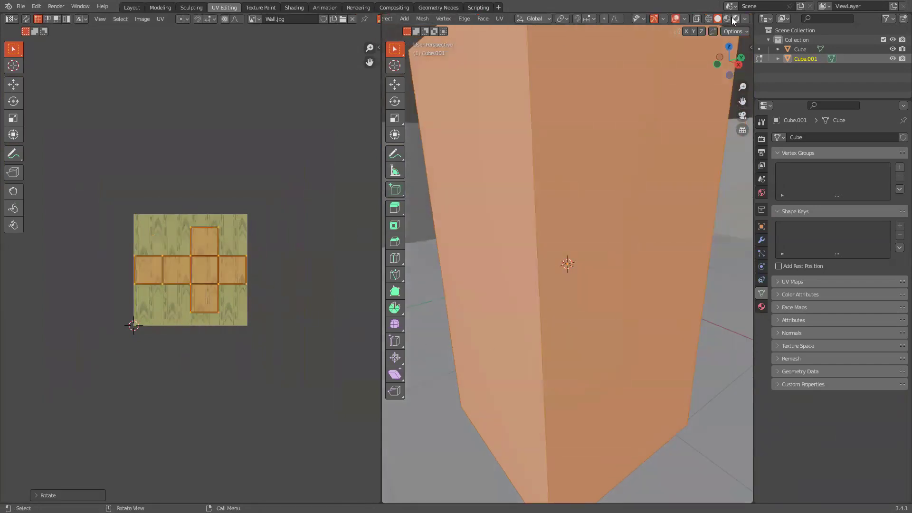
left_click(731, 18)
scroll(631, 242, "up", 5)
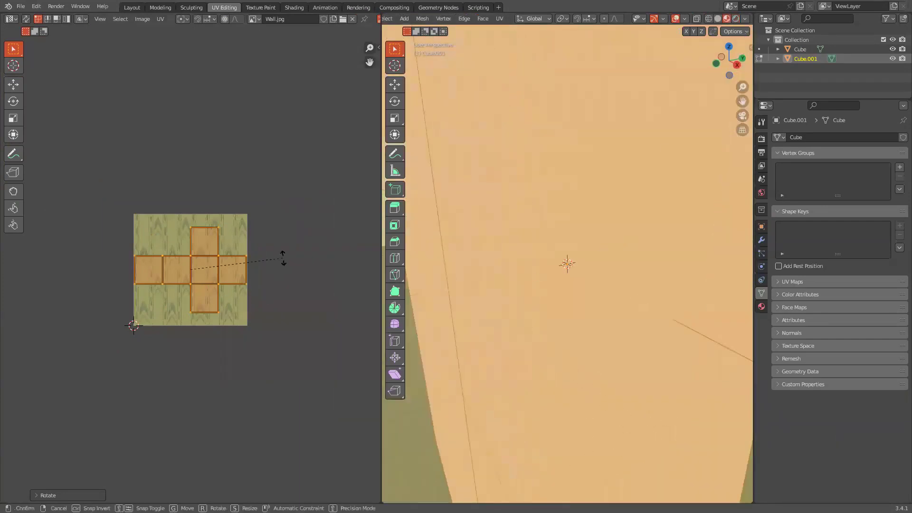
type("r180")
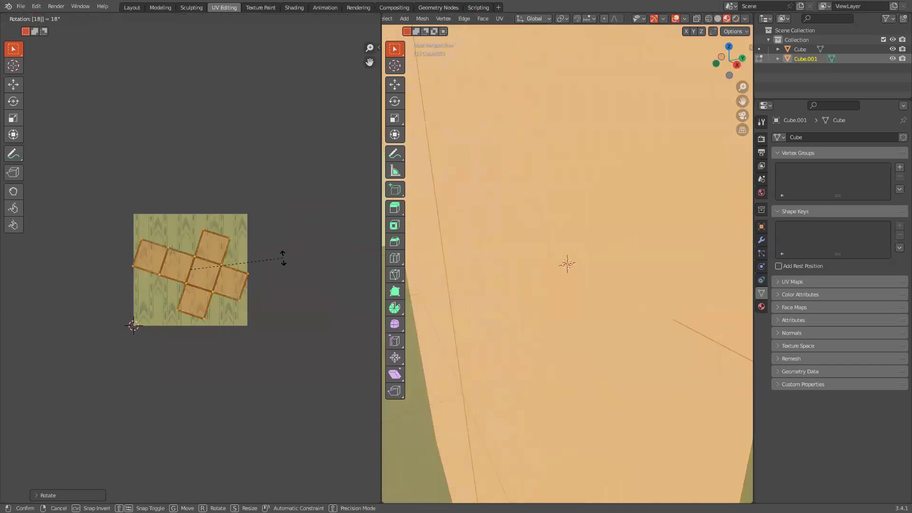
key("Return")
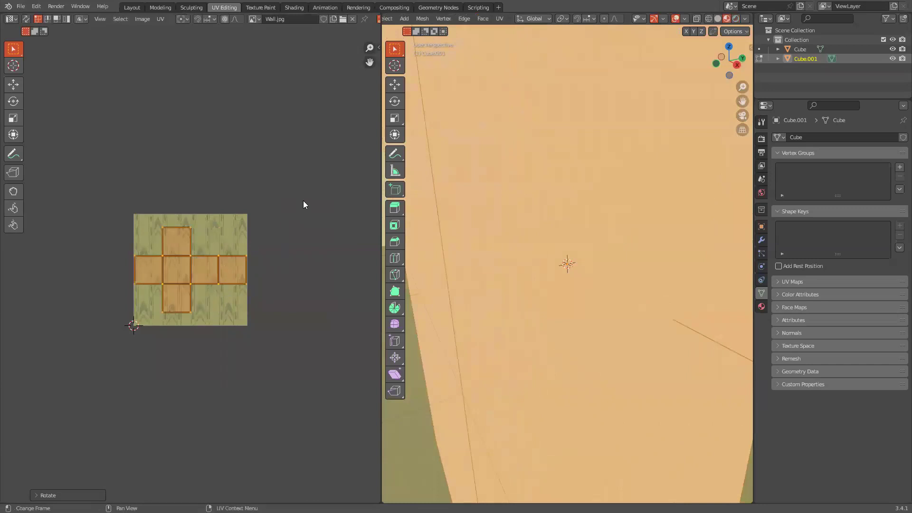
Apply the column's scale and unwrap all its faces with Cube Projection.
left_click(132, 8)
right_click(258, 161)
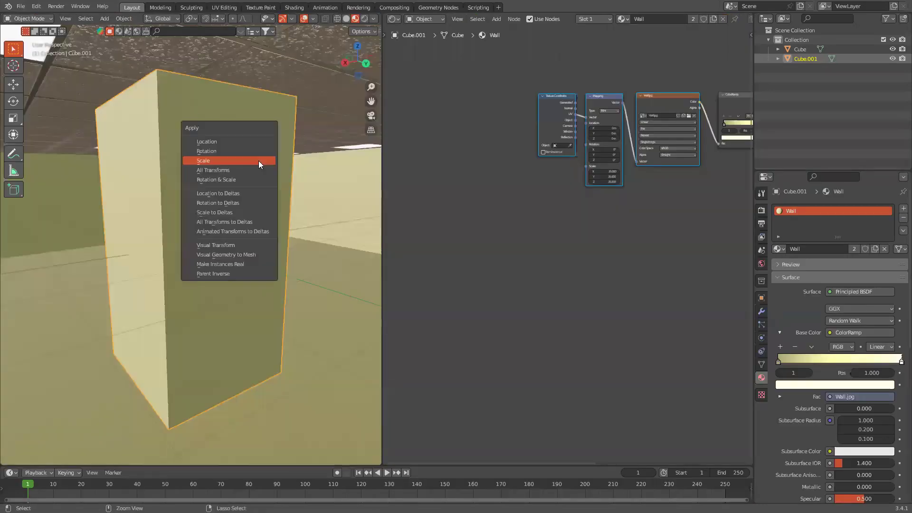
key("Escape")
key("Tab")
key("u")
left_click(258, 161)
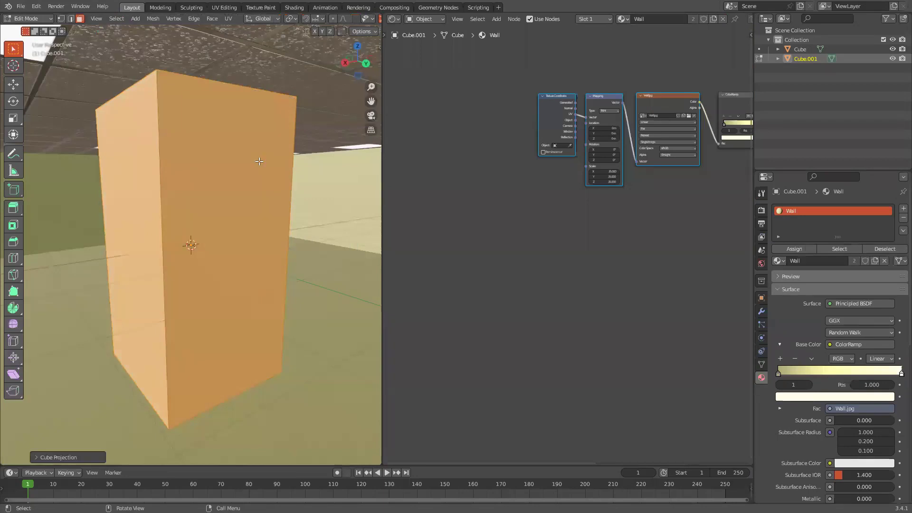
key("Tab")
scroll(287, 139, "up", 3)
scroll(286, 139, "down", 3)
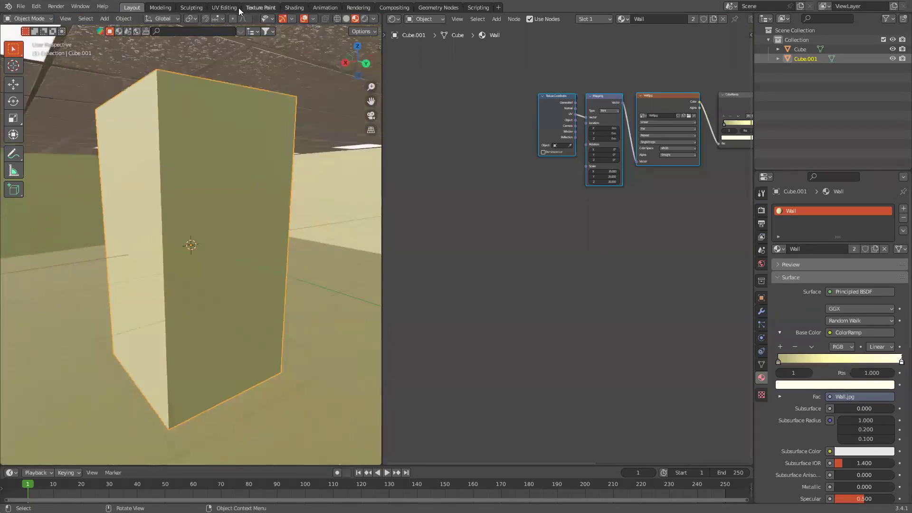
Scale the column's entire UV layout by 0.2 over the Wall.jpg texture.
left_click(224, 8)
scroll(300, 178, "up", 3)
scroll(283, 222, "down", 2)
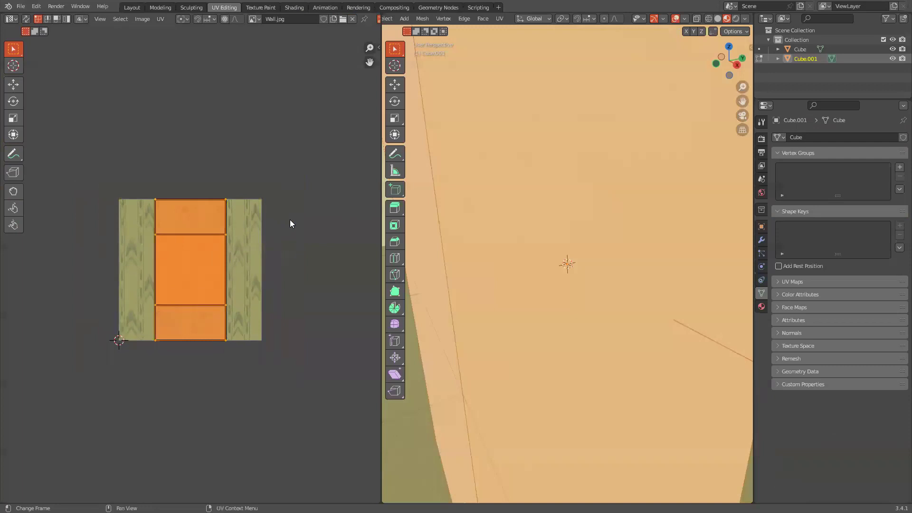
key("s")
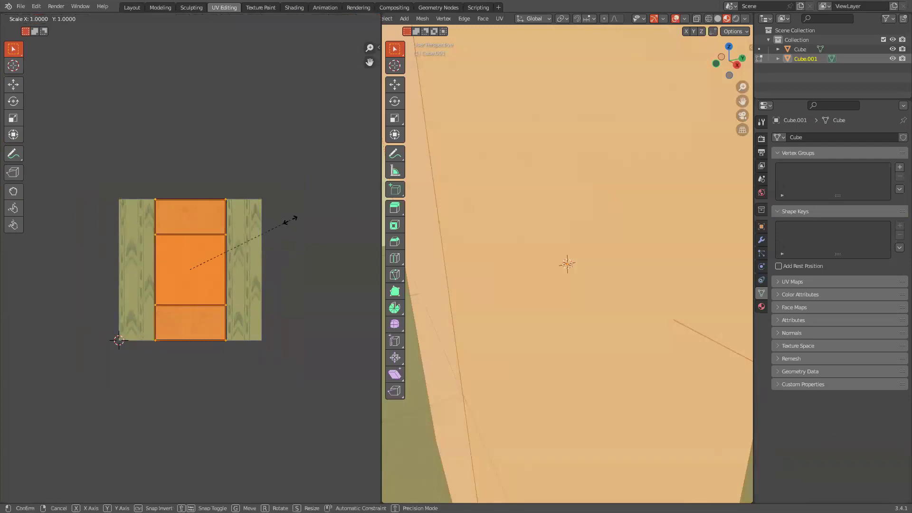
type("0.2")
key("Return")
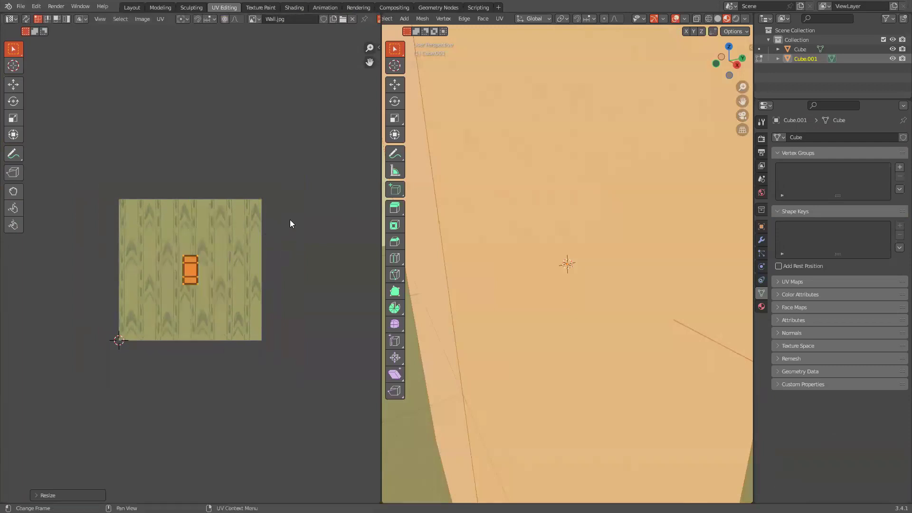
scroll(551, 207, "down", 5)
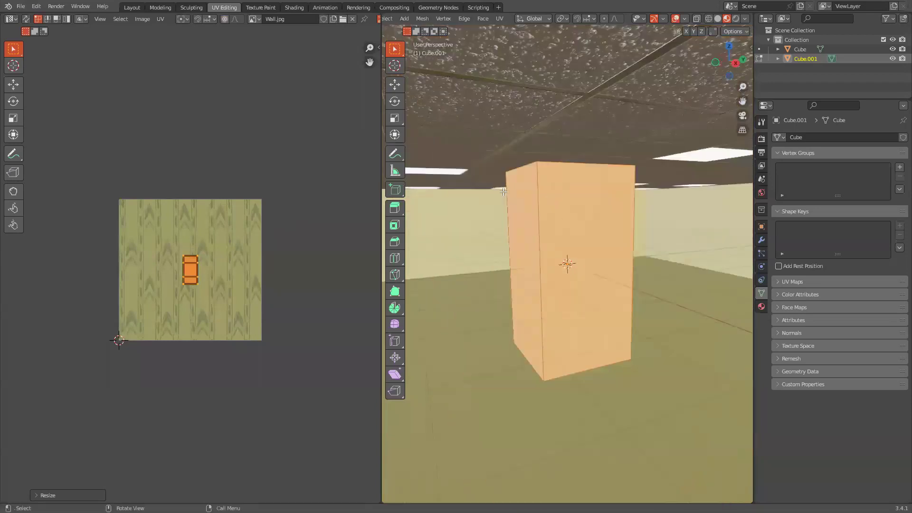
Inspect the wallpaper on the column from several sides in the Layout workspace and open its mesh for editing.
left_click(131, 7)
scroll(279, 215, "up", 8)
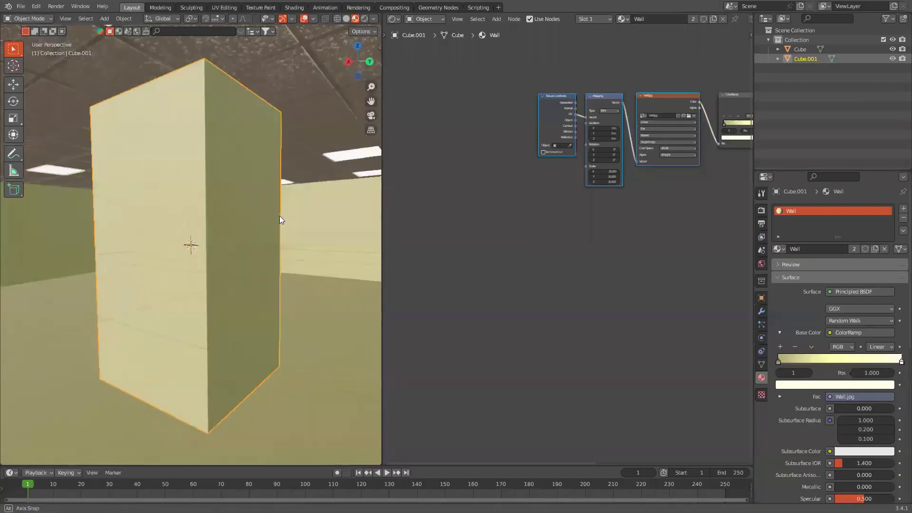
middle_click_drag(229, 264, 261, 264)
scroll(265, 263, "down", 2)
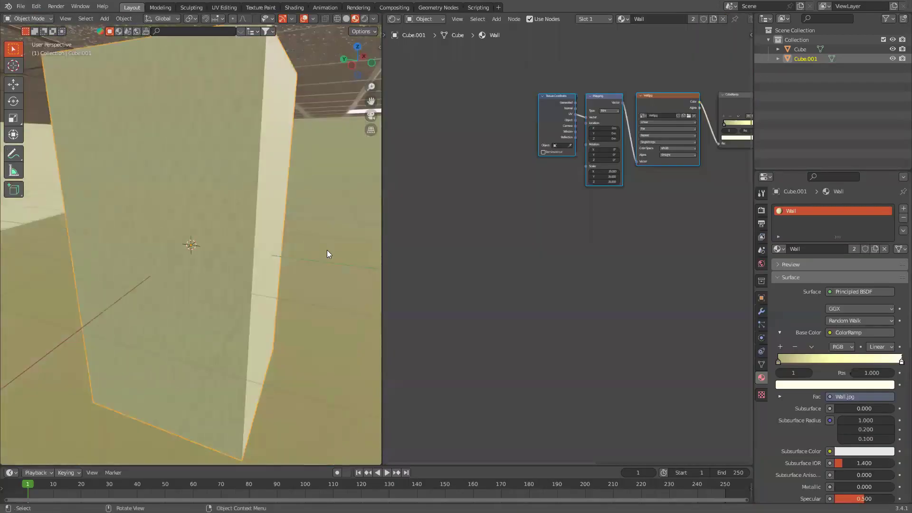
middle_click_drag(327, 249, 299, 262)
key("Tab")
scroll(280, 294, "down", 3)
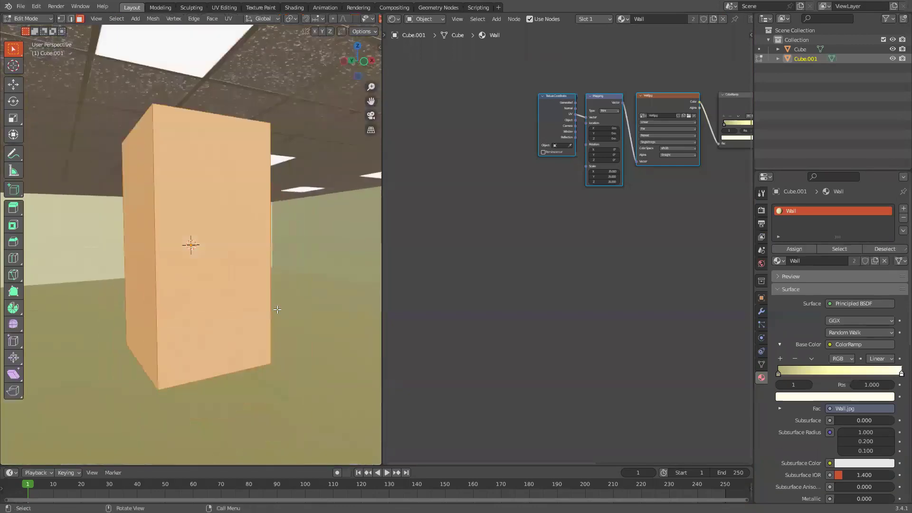
Select the column's side face and enable Correct Face Attributes for mesh transforms.
middle_click_drag(275, 309, 356, 320)
middle_click_drag(150, 304, 256, 310)
left_click(198, 303)
key("g")
key("y")
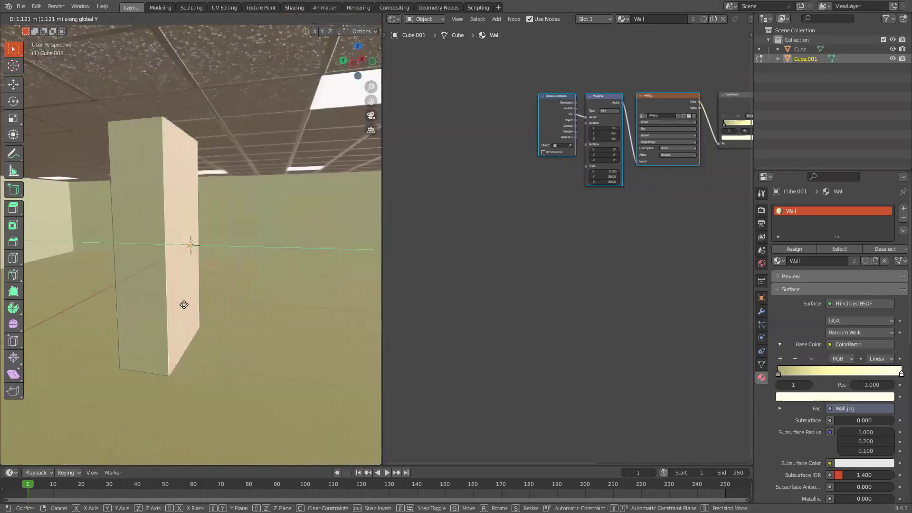
right_click(185, 294)
left_click(363, 31)
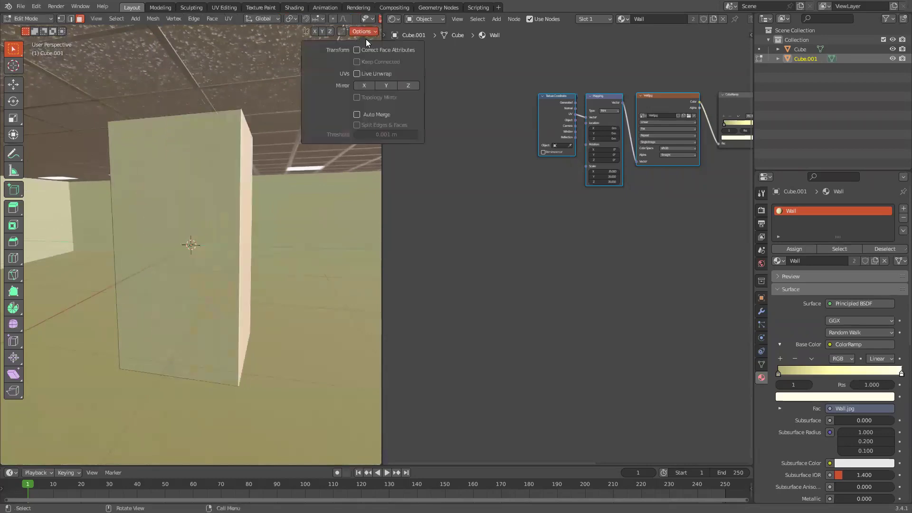
left_click(372, 52)
Move the selected side face 1 m along Y to thin the column into a wall, and return to Object Mode.
scroll(314, 280, "up", 1)
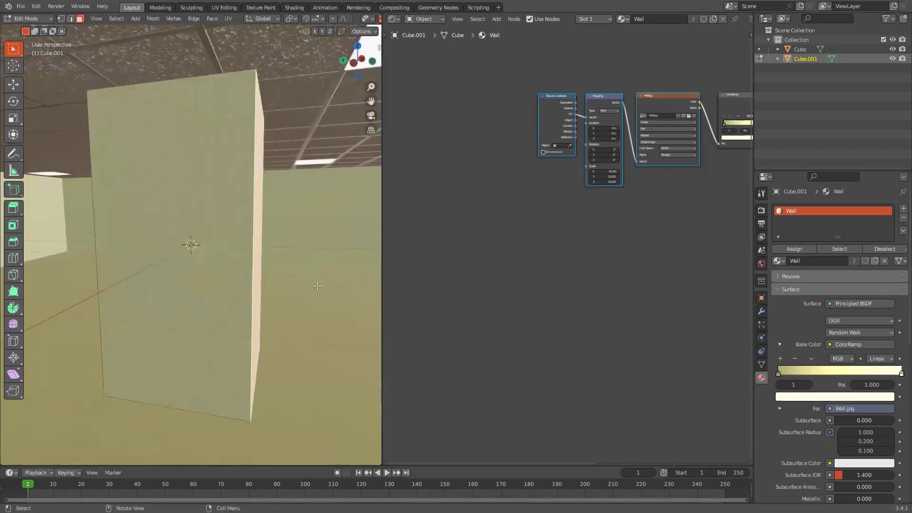
key("h")
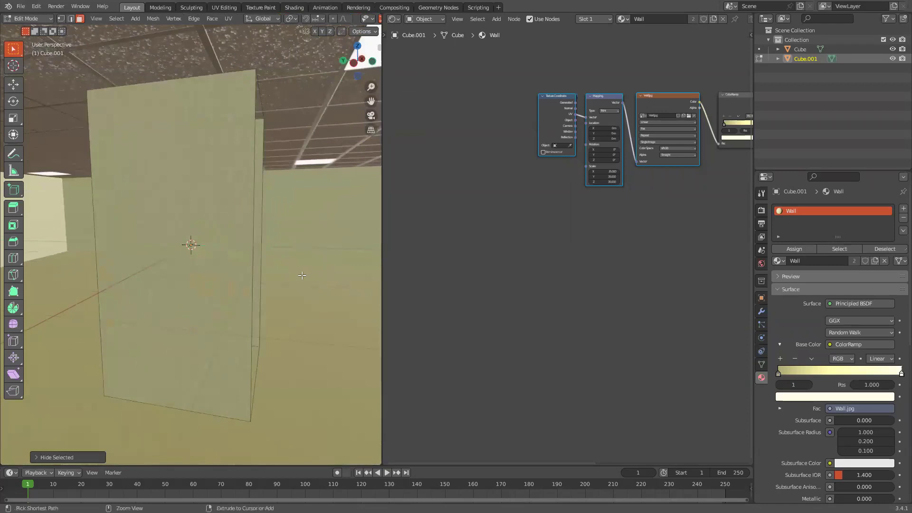
key("alt+h")
key("g")
key("z")
key("y")
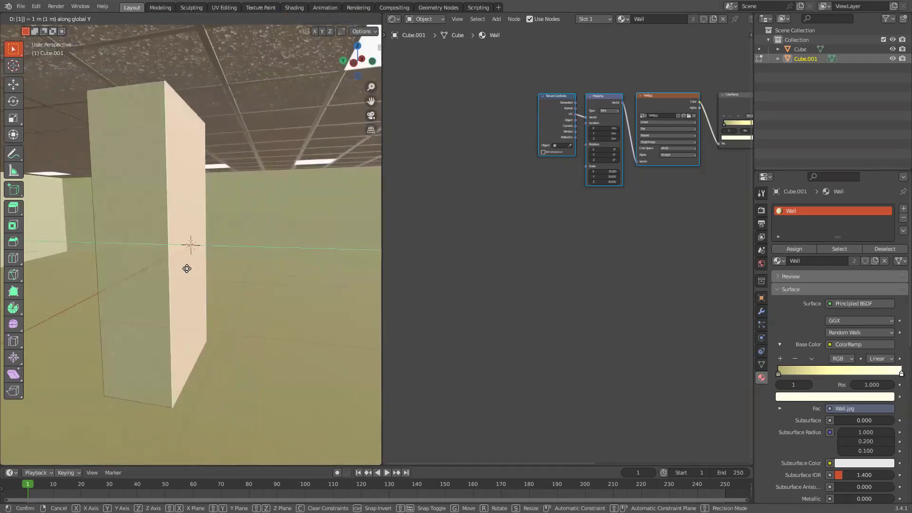
left_click(187, 269)
mouse_move(233, 257)
middle_mouse_down()
mouse_move(285, 266)
mouse_move(238, 281)
mouse_move(216, 272)
mouse_move(237, 257)
middle_mouse_up()
key("Tab")
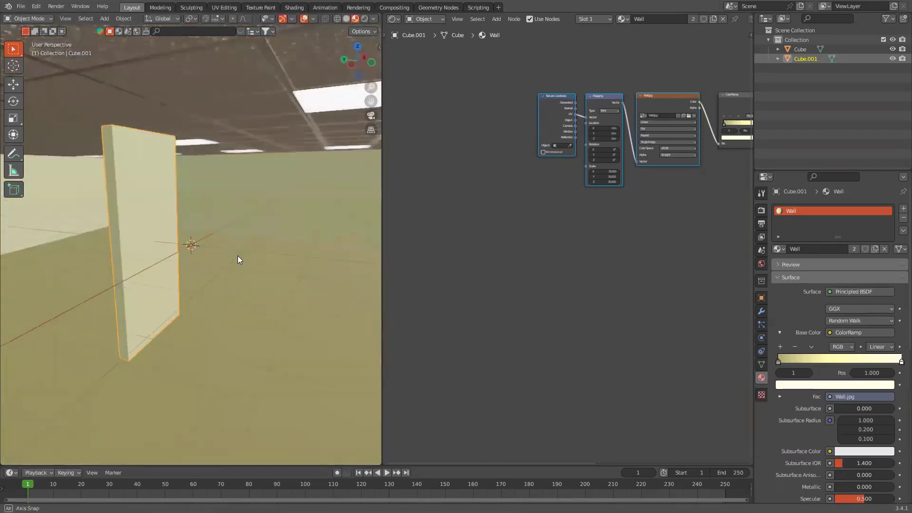
Recentre the thin wall by setting its geometry to its origin.
key("shift+s")
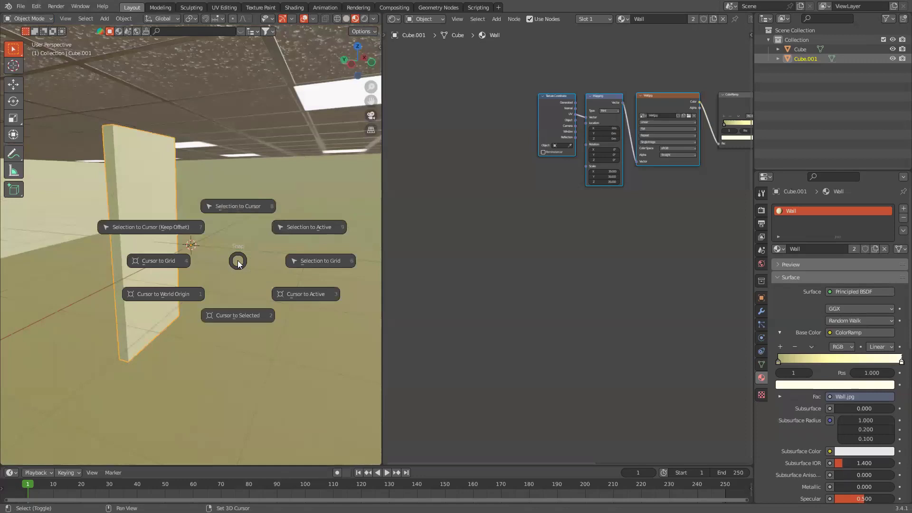
left_click(237, 260)
right_click(238, 260)
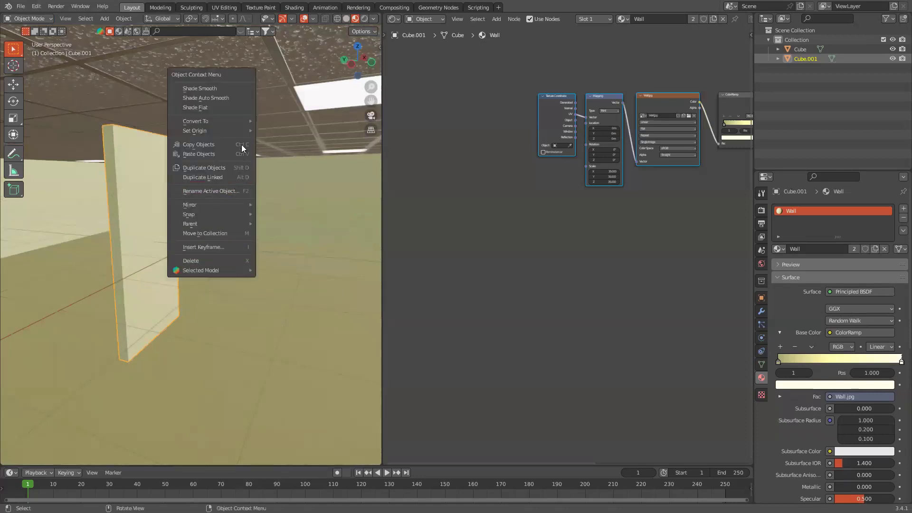
mouse_move(236, 132)
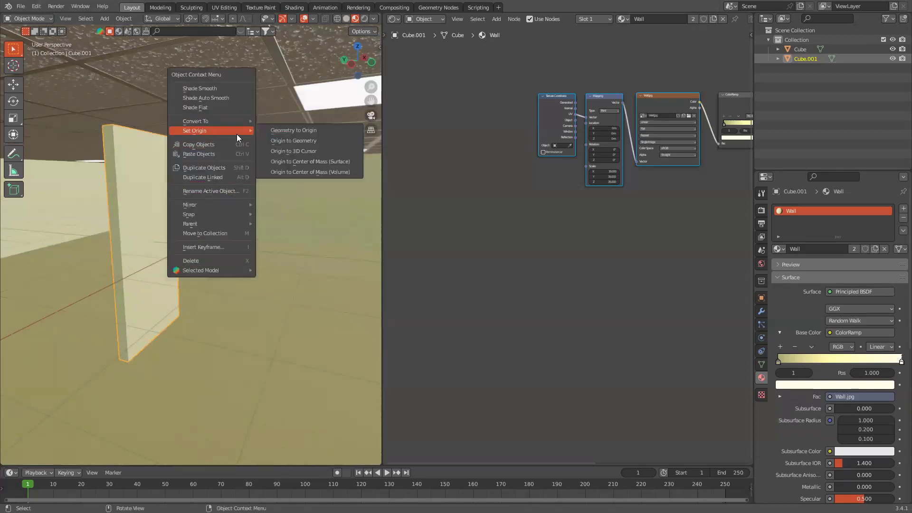
left_click(281, 131)
scroll(316, 198, "up", 5)
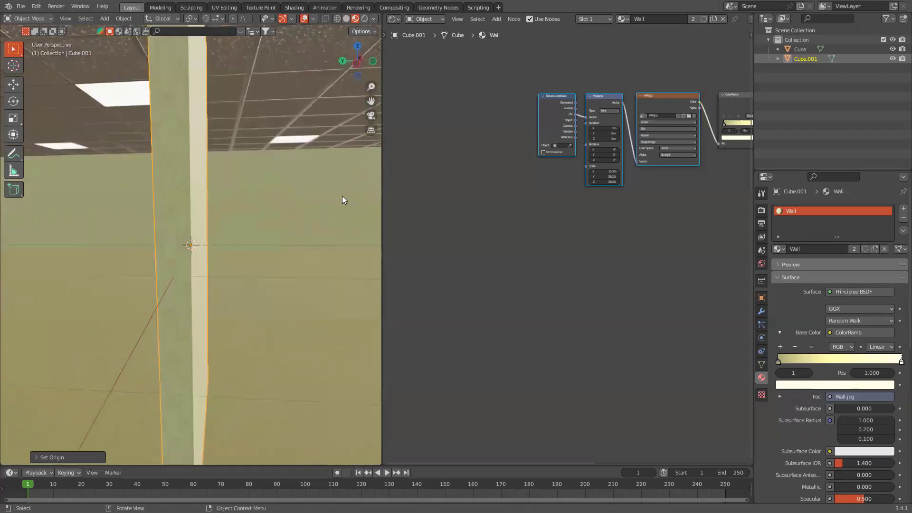
scroll(342, 196, "up", 4)
middle_click_drag(342, 206, 333, 232)
scroll(285, 201, "down", 6)
scroll(319, 227, "up", 2)
Scale the wall's entire mesh by 3 along the X axis.
key("Tab")
left_click(265, 247)
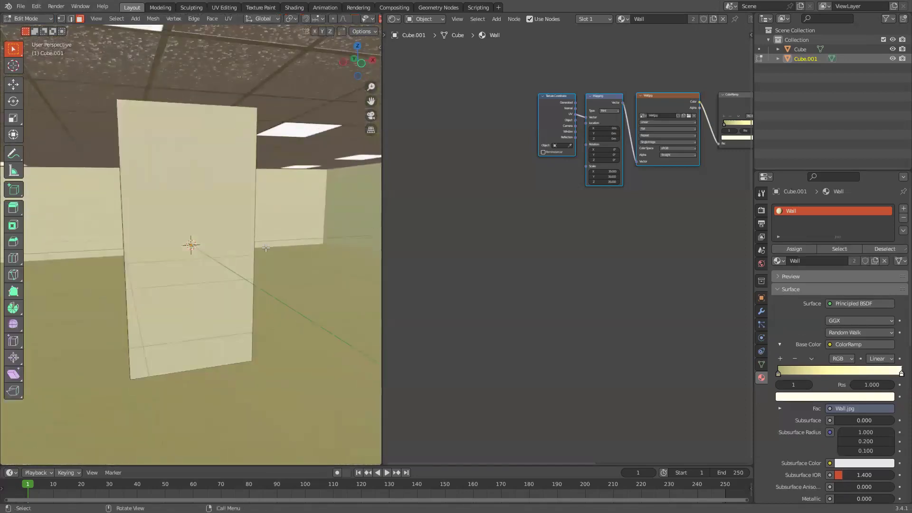
middle_click_drag(266, 247, 224, 242)
key("a")
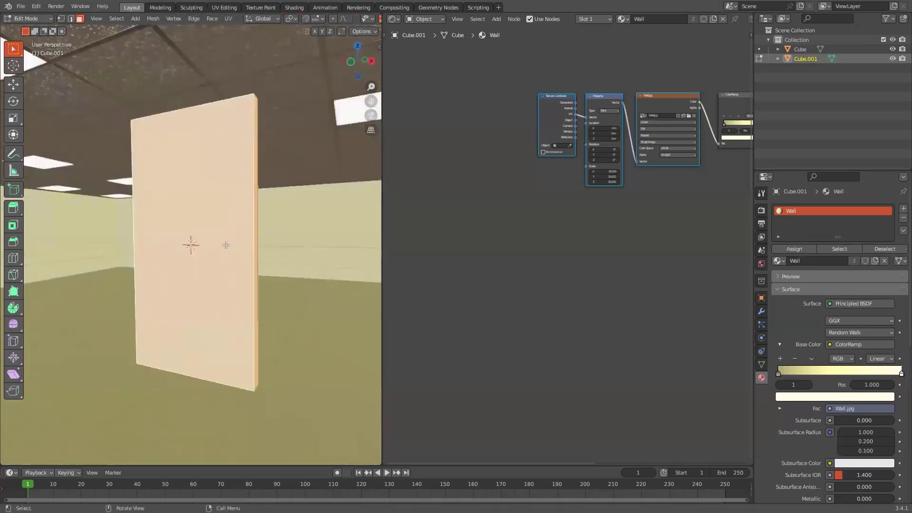
key("s")
key("x")
key("3")
key("Return")
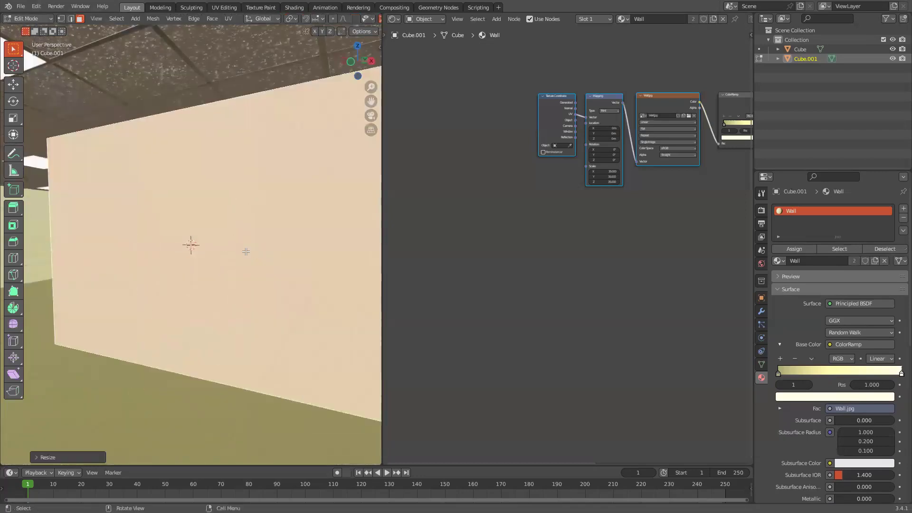
scroll(318, 250, "down", 3)
key("Tab")
Add two vertical loop cuts across the widened wall's mesh.
middle_click_drag(318, 249, 210, 295)
scroll(179, 274, "up", 3)
scroll(210, 295, "up", 3)
scroll(231, 312, "down", 5)
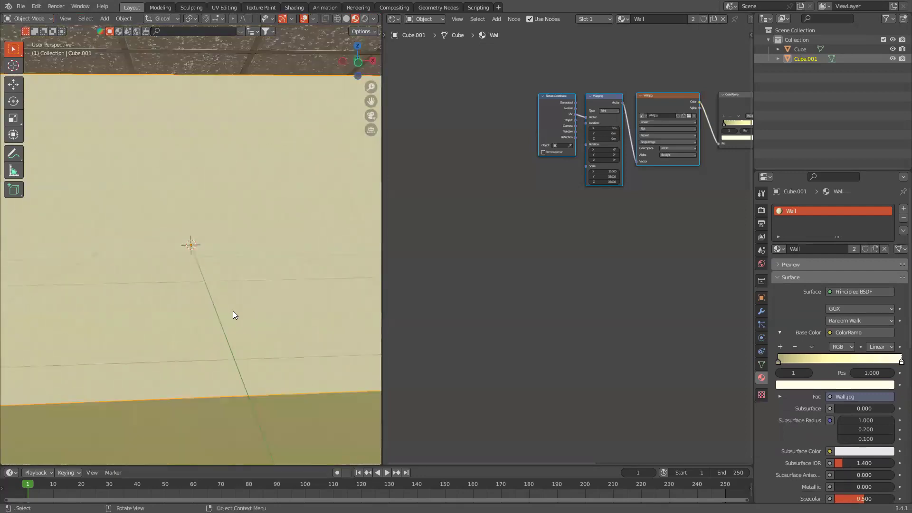
key("Tab")
key("ctrl+r")
scroll(219, 310, "up", 2)
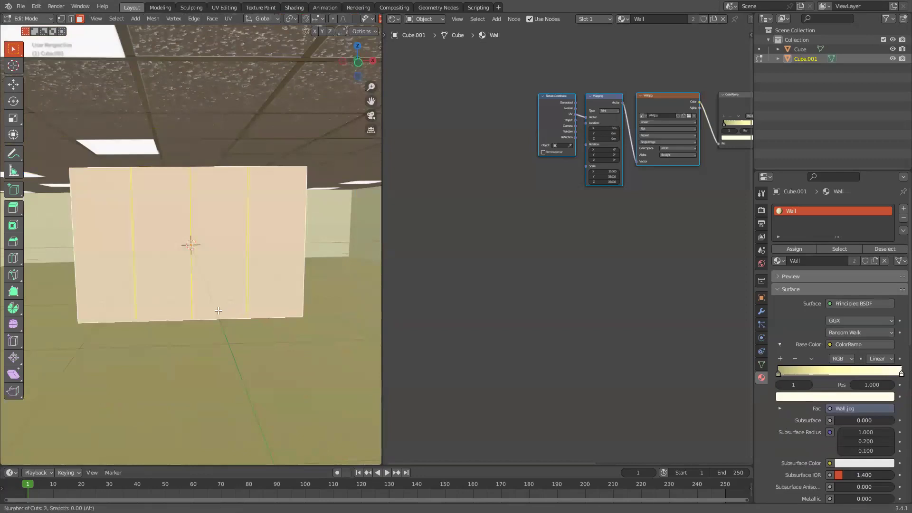
left_click(218, 311)
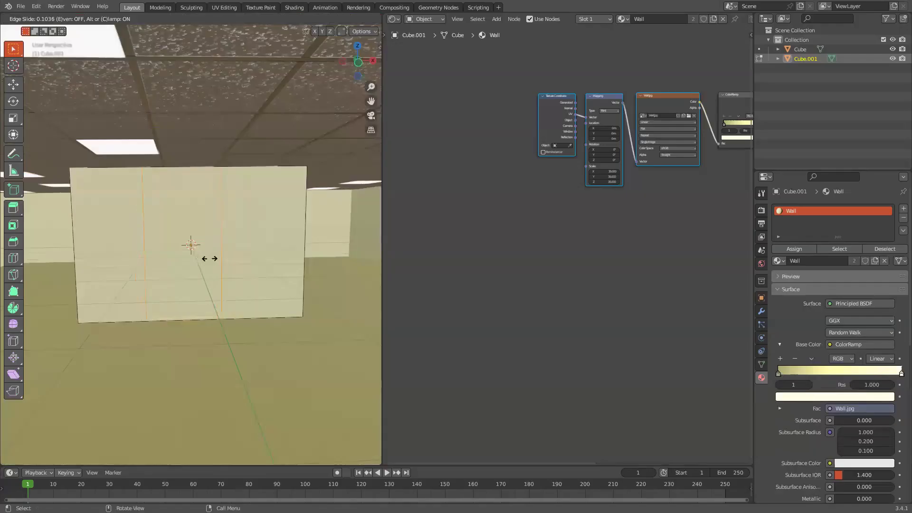
left_click(210, 258)
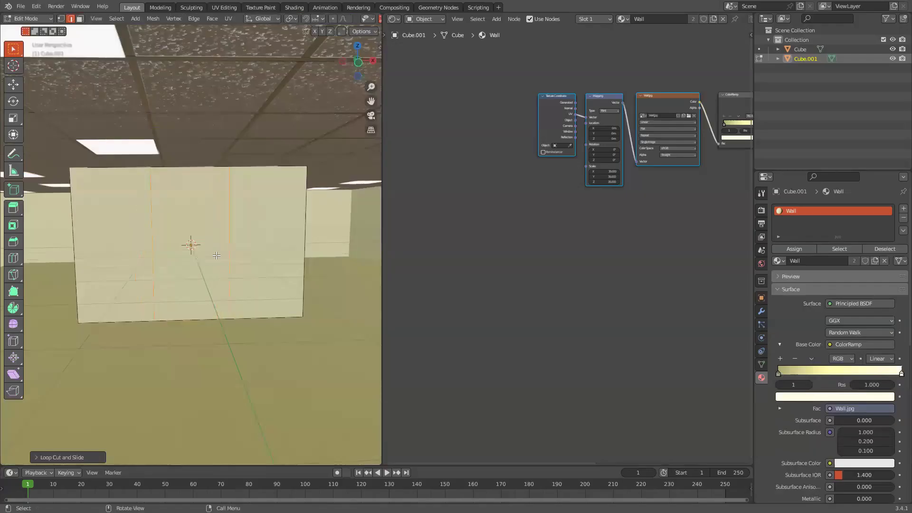
Scale the two vertical loop cuts apart along X until they sit near the wall's ends.
scroll(221, 255, "up", 3)
middle_click_drag(224, 256, 239, 256)
scroll(251, 258, "down", 3)
scroll(299, 266, "up", 3)
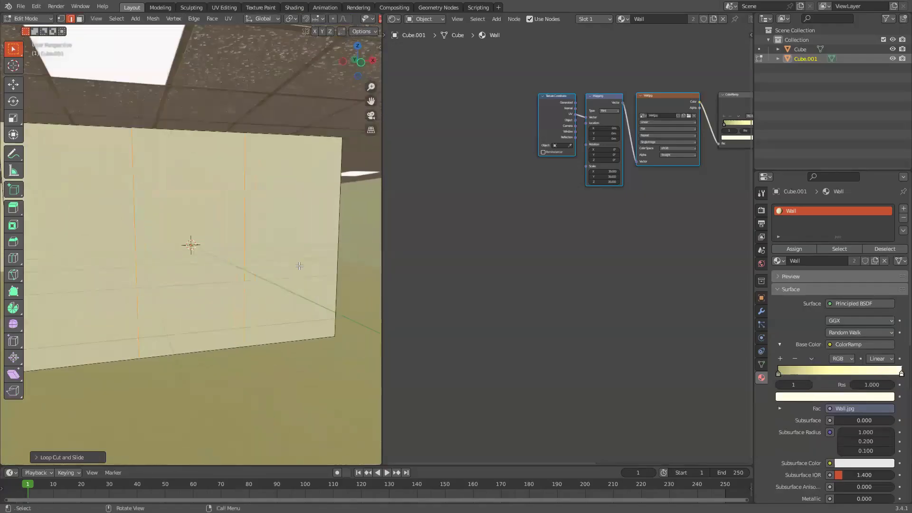
scroll(299, 265, "down", 3)
key("s")
key("x")
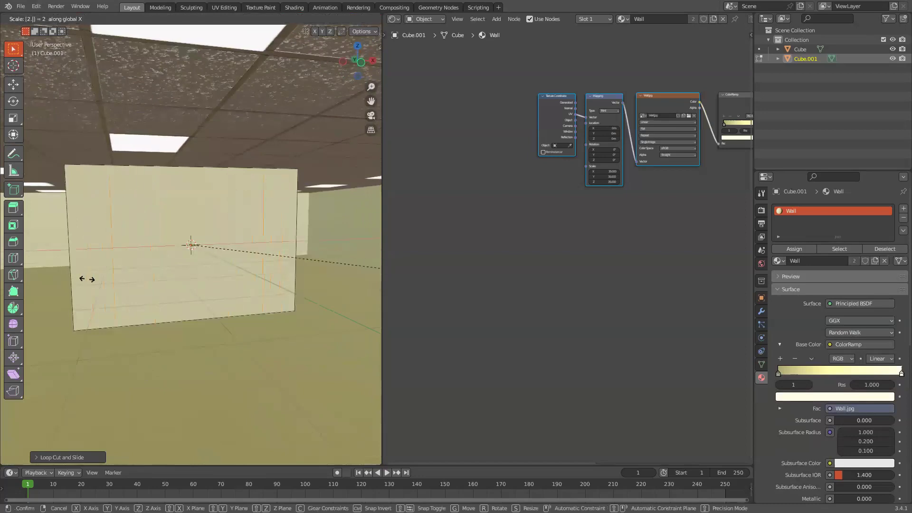
key("Return")
Add two horizontal loop cuts around the wall.
key("ctrl+r")
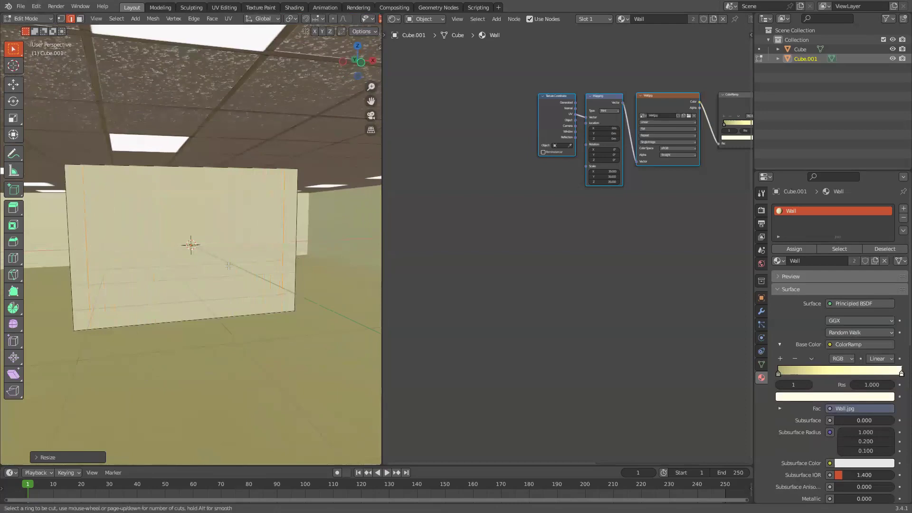
scroll(308, 259, "up", 1)
left_click(309, 259)
left_click(308, 258)
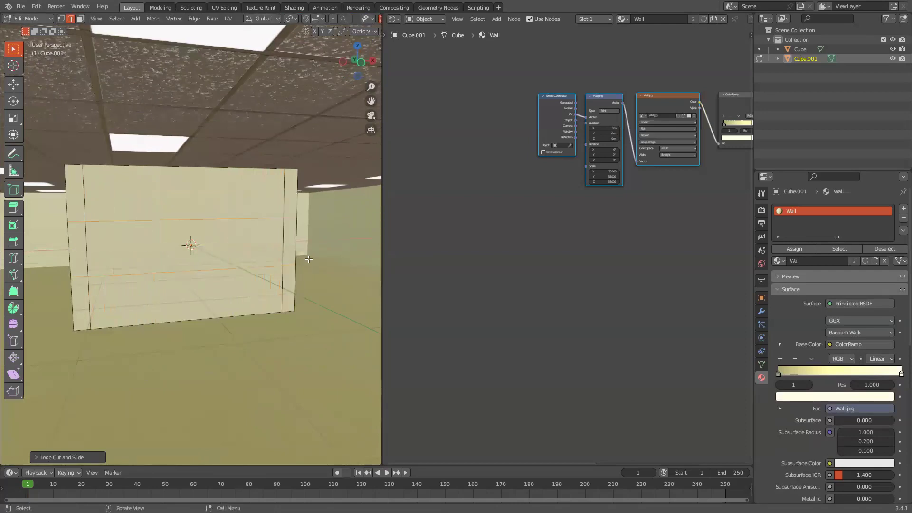
Scale the horizontal loop cuts together along Z into a narrow band and lower it towards the wall's base.
key("s")
key("z")
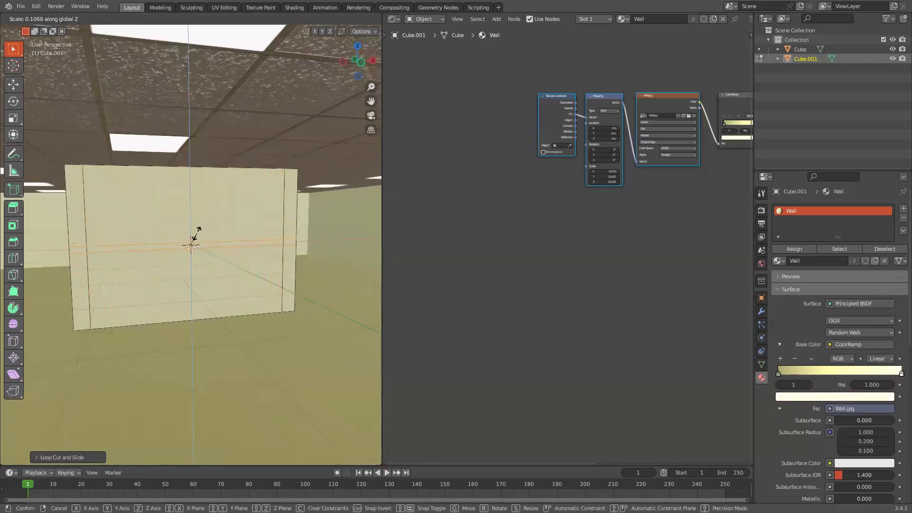
left_click(163, 248)
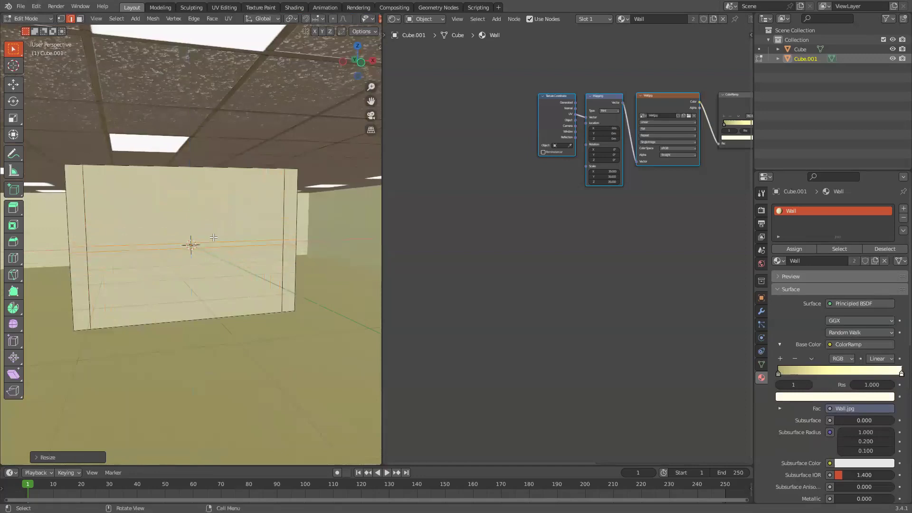
key("g")
key("z")
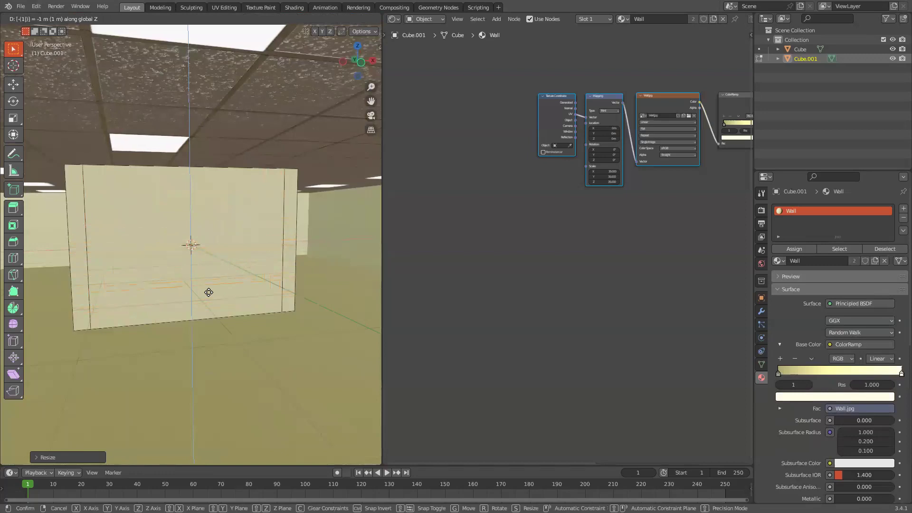
key("Return")
Extrude the narrow band between the vertical cuts slightly outward to form a thin trim rail on the wall.
middle_click_drag(208, 292, 303, 199)
scroll(224, 271, "up", 3)
middle_click_drag(220, 270, 156, 285)
scroll(178, 273, "down", 2)
middle_click_drag(256, 271, 295, 322)
key("3")
key("e")
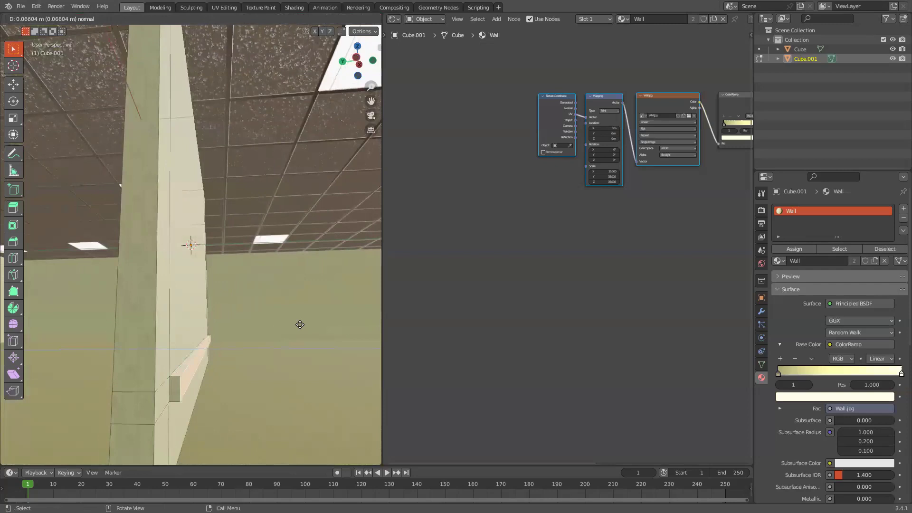
type(".05")
key("BackSpace")
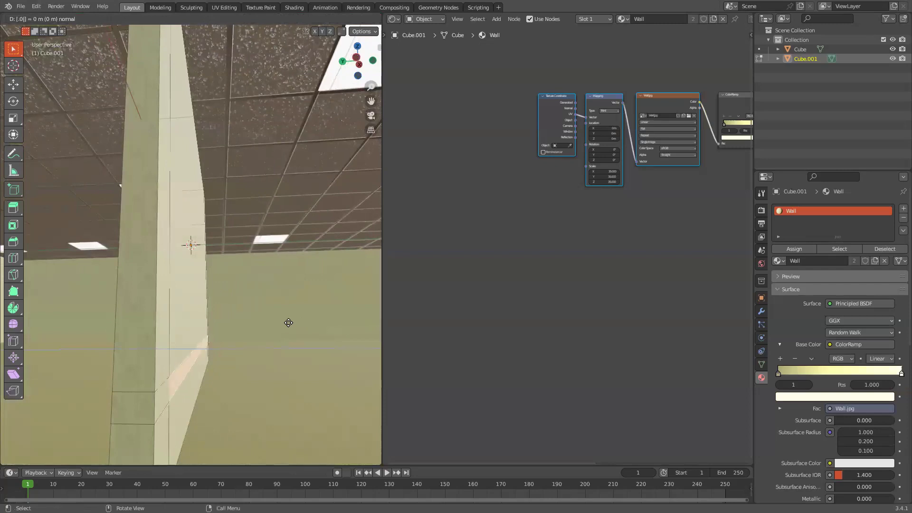
key("Return")
Leave the wall's mesh editing and search the online asset library's materials for Wood.
middle_click_drag(288, 322, 339, 36)
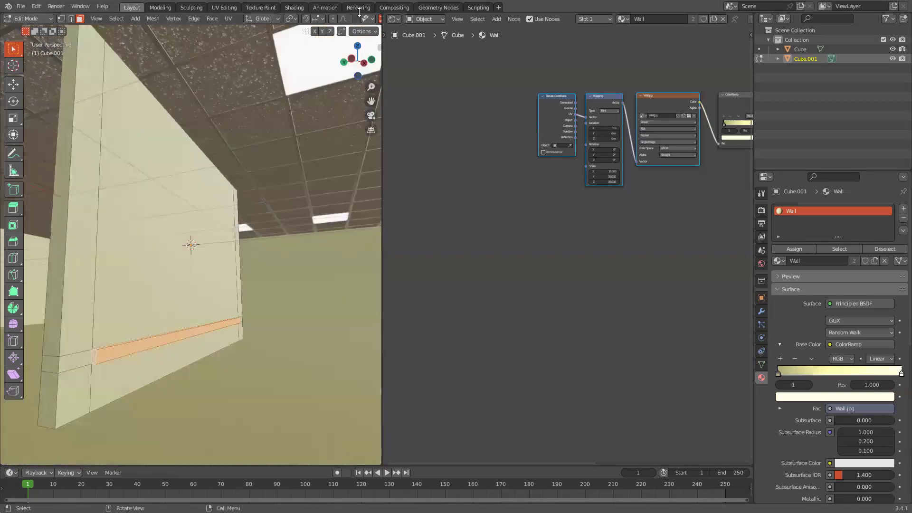
scroll(360, 19, "down", 5)
scroll(237, 81, "down", 3)
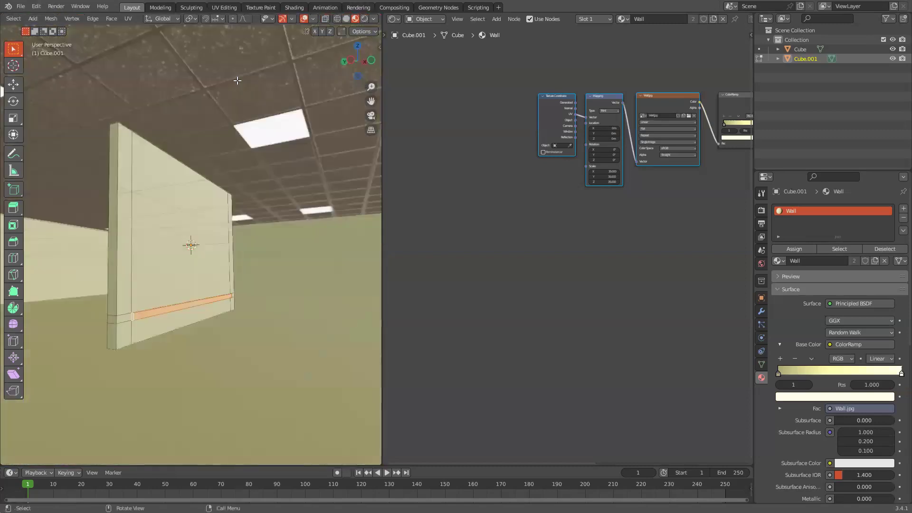
scroll(237, 81, "up", 2)
scroll(232, 18, "up", 5)
scroll(300, 99, "down", 2)
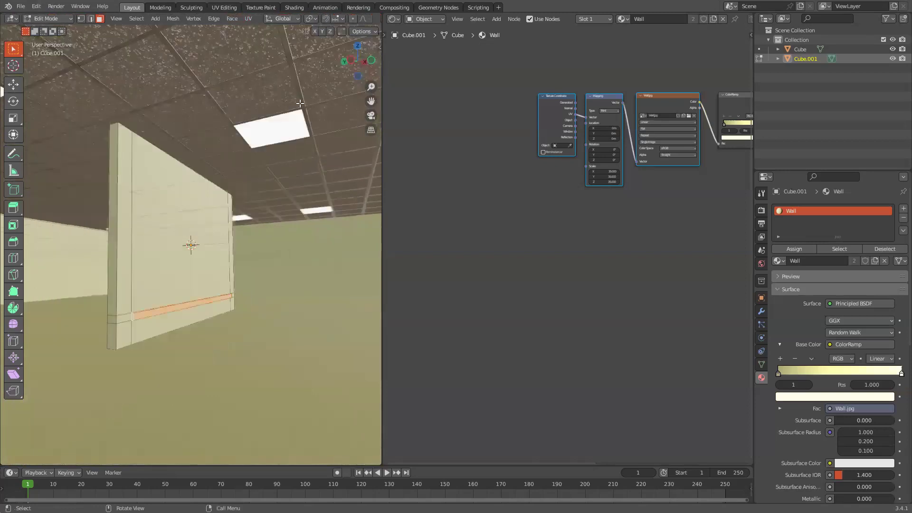
scroll(299, 103, "up", 3)
key("m")
key("Tab")
scroll(284, 66, "down", 3)
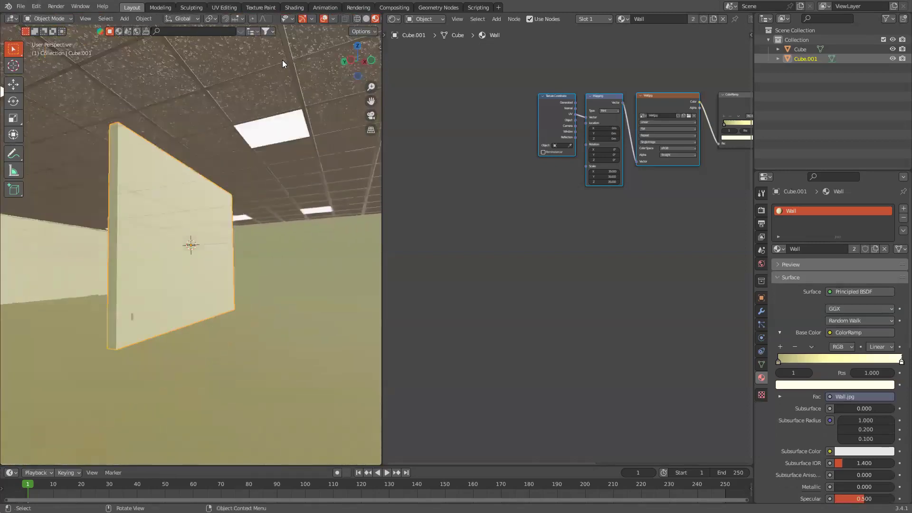
scroll(256, 69, "up", 3)
left_click(119, 31)
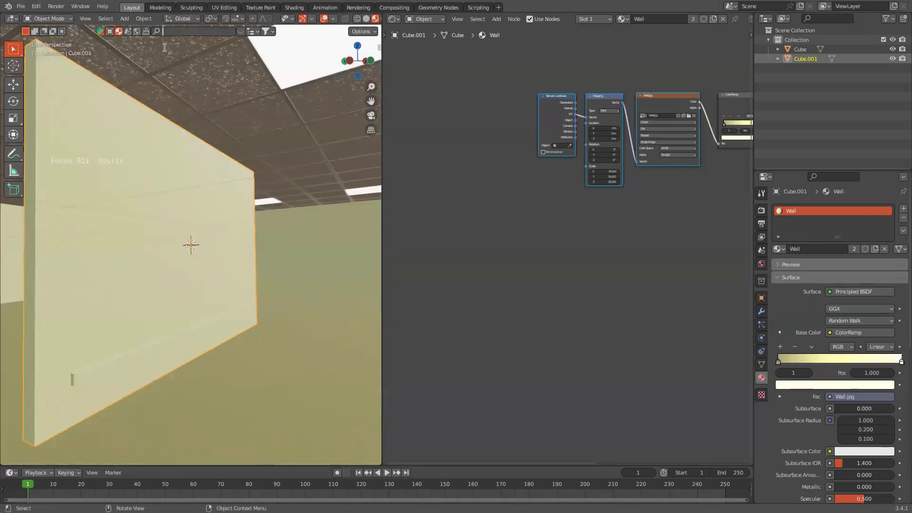
type("Wood")
key("Return")
Add a second material slot to the wall and fill it with the brown Wood material from the search results.
mouse_move(116, 97)
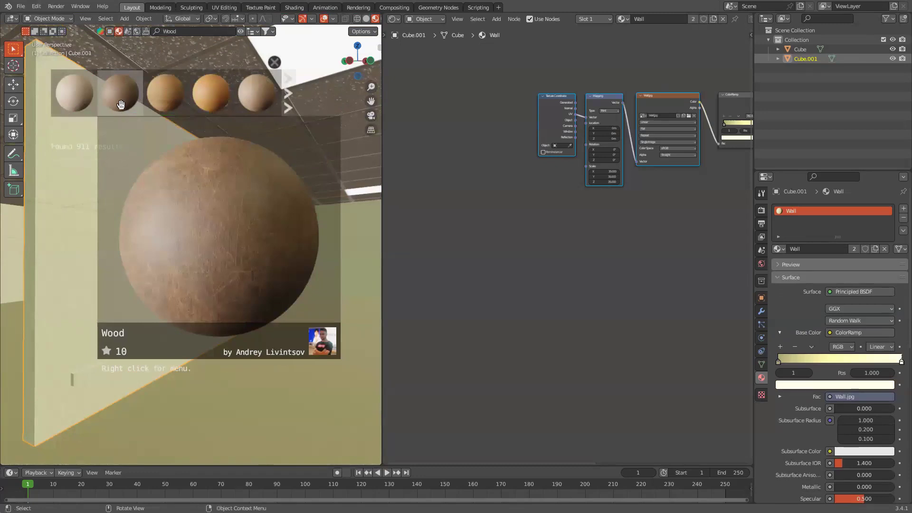
left_click(902, 208)
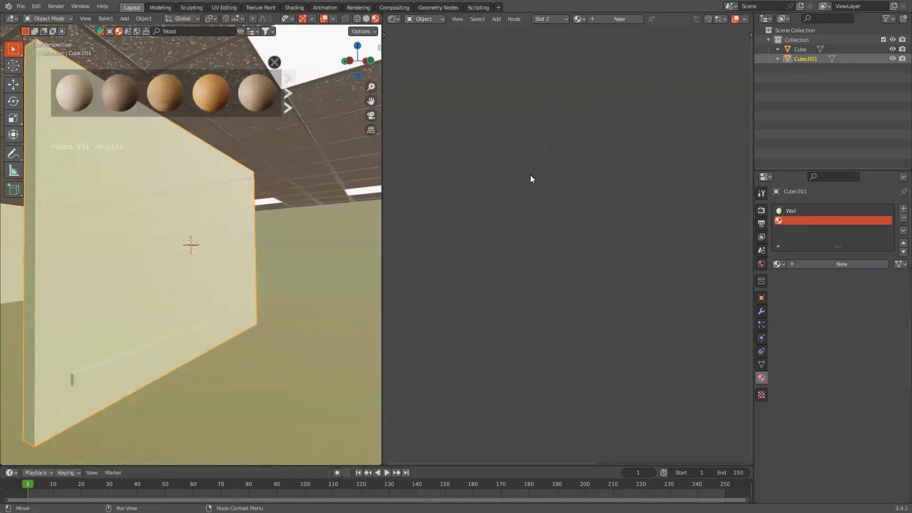
left_click_drag(119, 99, 202, 234)
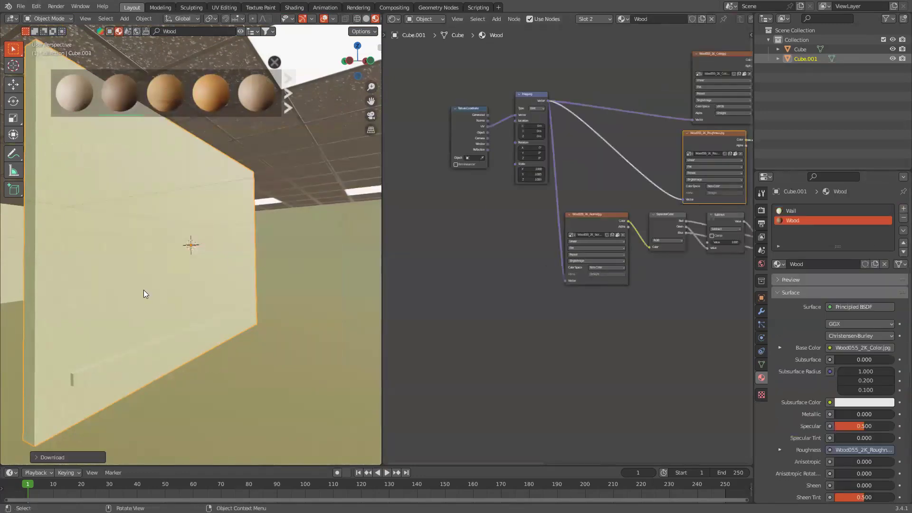
Select the faces of the extruded trim rail near the wall's base and assign the Wood material to them.
key("Tab")
left_click(89, 371)
middle_click_drag(82, 361, 113, 369)
left_click(100, 371, "alt")
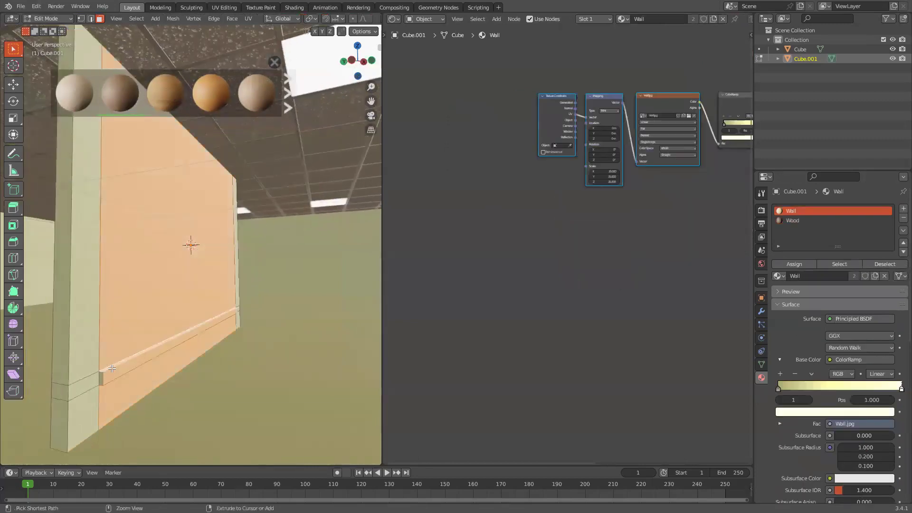
key("ctrl+z")
middle_click_drag(122, 361, 144, 366)
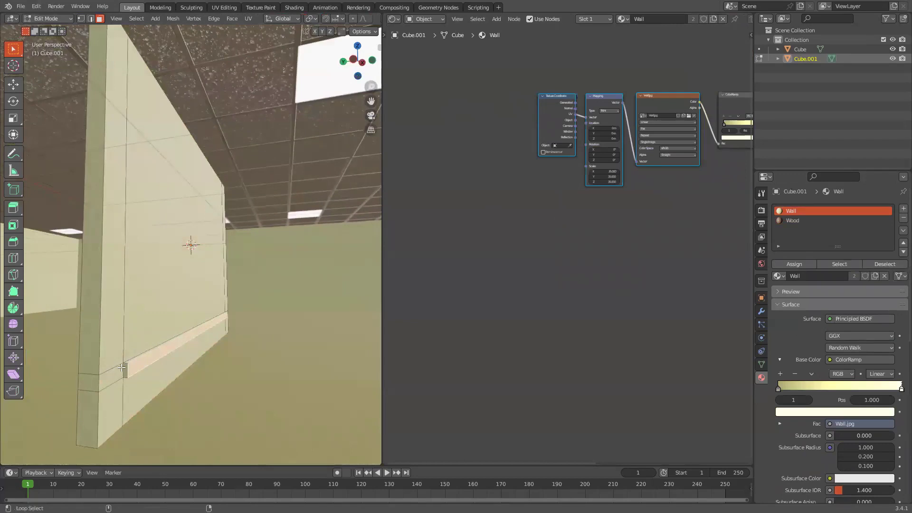
left_click(164, 356, "alt")
left_click(205, 348, "alt")
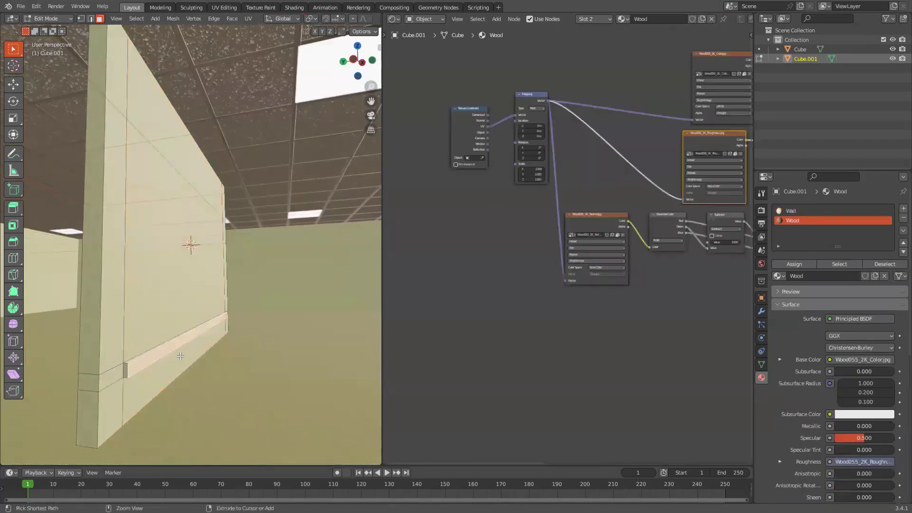
middle_click_drag(205, 348, 376, 259)
left_click(169, 359, "alt")
left_click(793, 262)
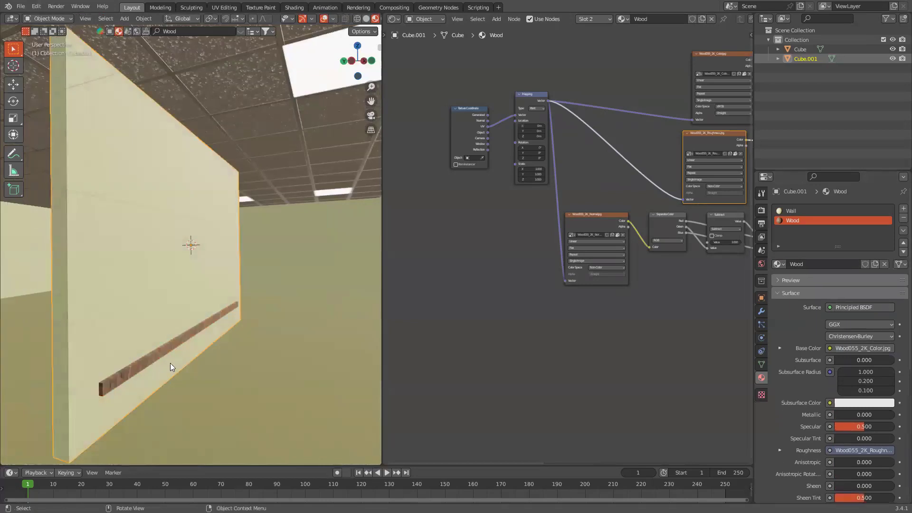
UV-unwrap the wooden trim rail's faces and leave the wall's mesh editing.
key("u")
left_click(270, 341)
key("Tab")
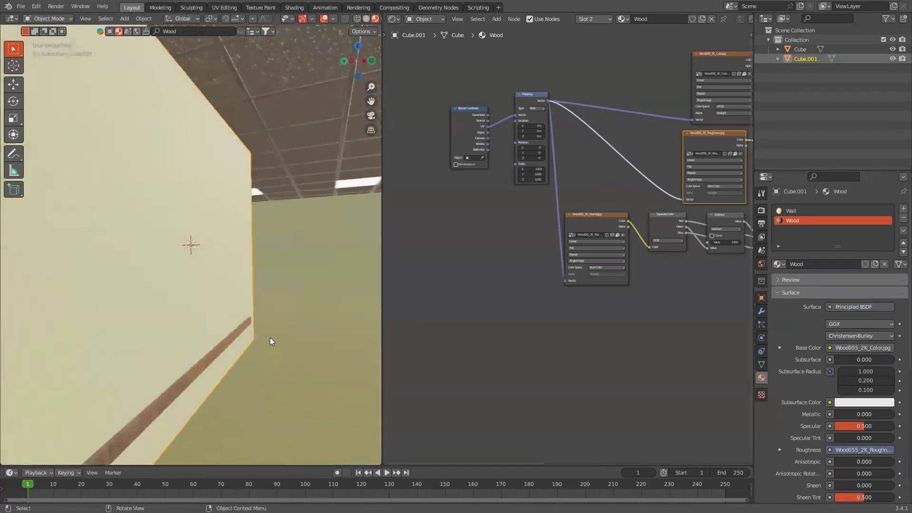
Examine the wood texture on the trim rail and the Wood material's node setup.
middle_click_drag(270, 338, 361, 332)
scroll(601, 345, "down", 4)
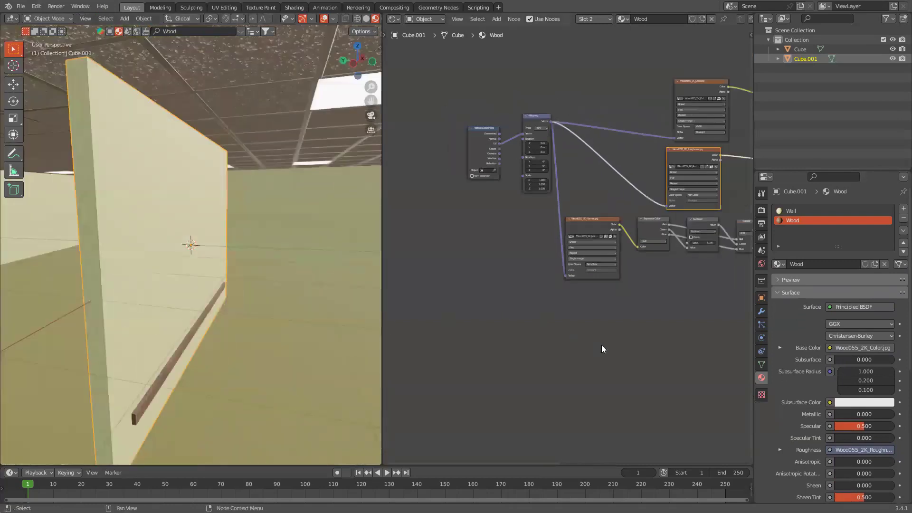
scroll(485, 378, "up", 5)
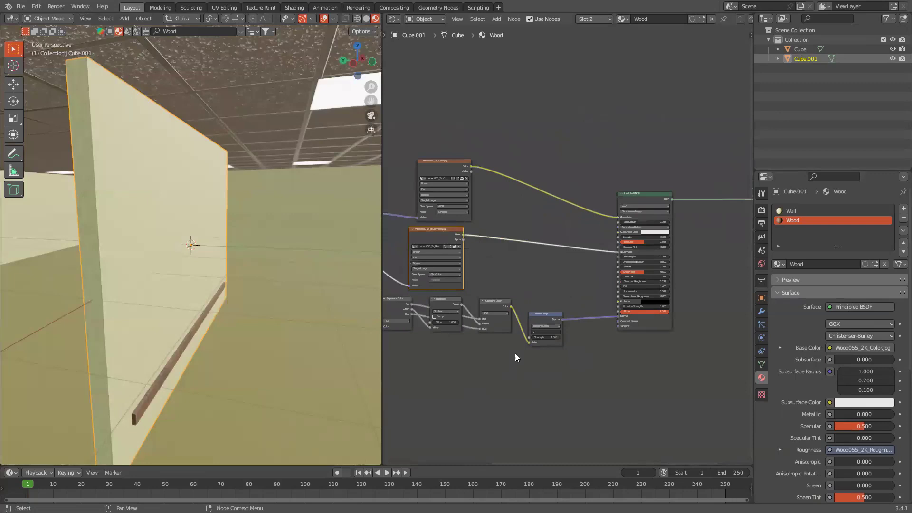
middle_click_drag(546, 277, 639, 227)
scroll(639, 226, "up", 1)
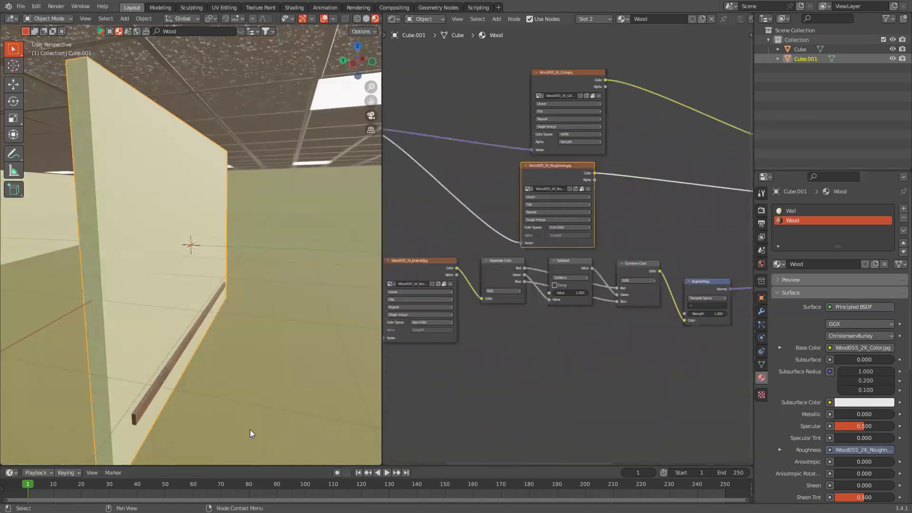
middle_click_drag(142, 375, 141, 309)
middle_click_drag(247, 314, 259, 291)
scroll(260, 292, "up", 3)
scroll(205, 300, "down", 3)
Show the scene in a top-down wireframe view and move the partition wall along the X axis across the room's +X edge.
middle_click_drag(205, 304, 361, 44)
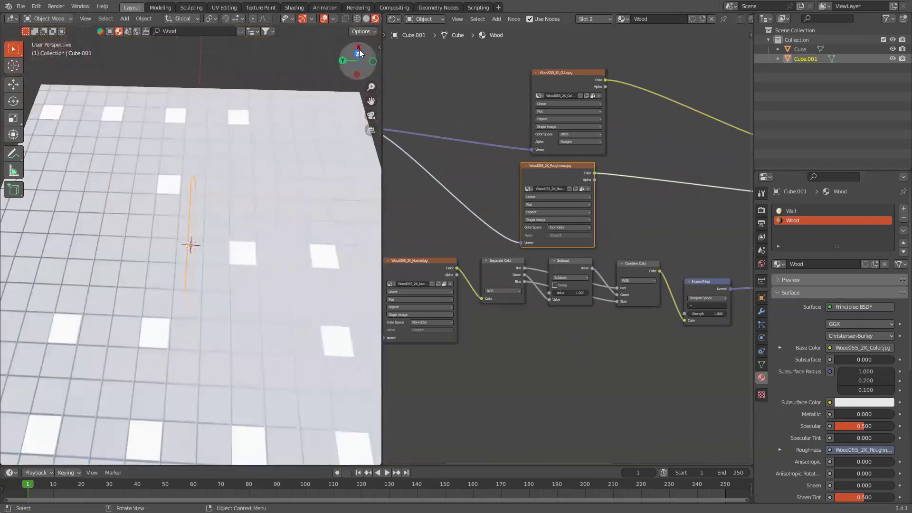
left_click(357, 54)
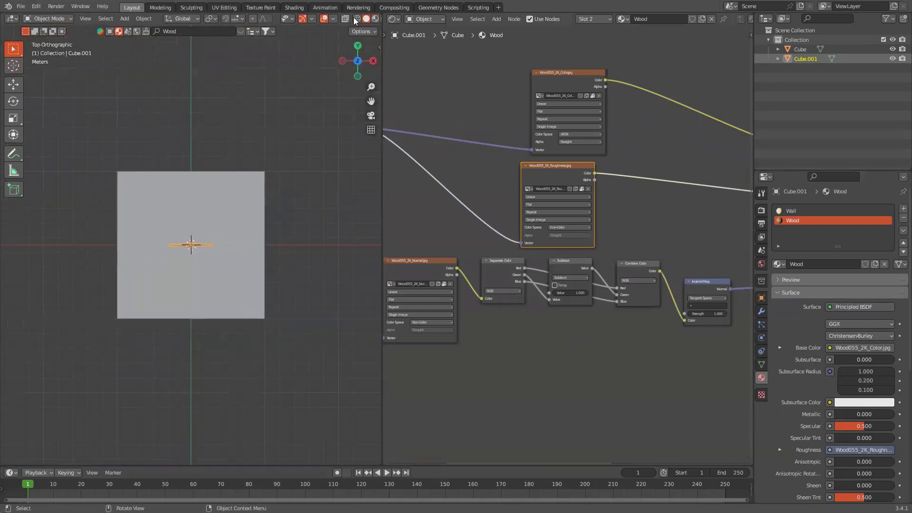
left_click(355, 19)
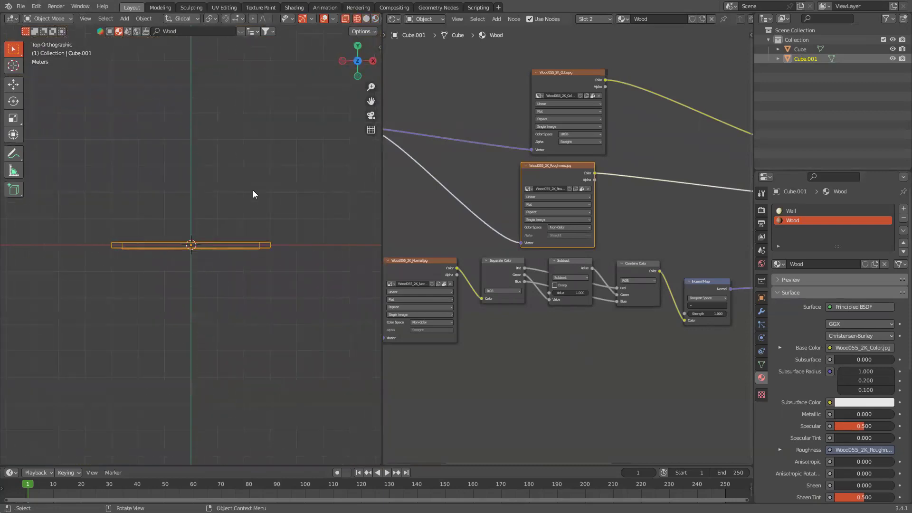
scroll(252, 191, "up", 5)
scroll(253, 191, "down", 13)
scroll(263, 184, "up", 3)
scroll(266, 184, "down", 2)
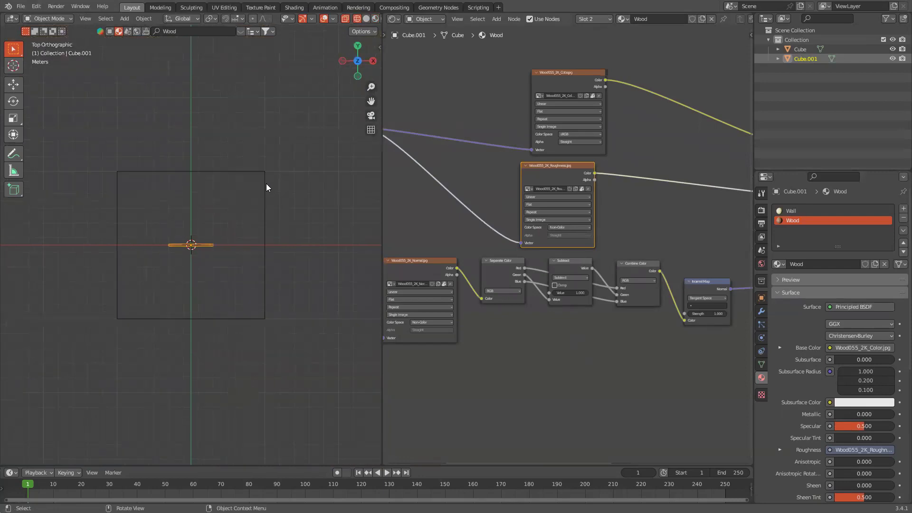
scroll(207, 228, "up", 4)
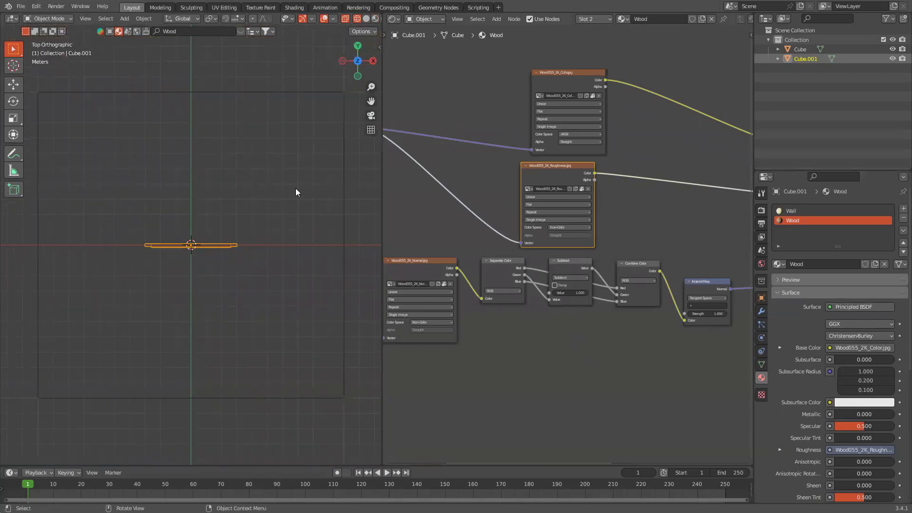
key("g")
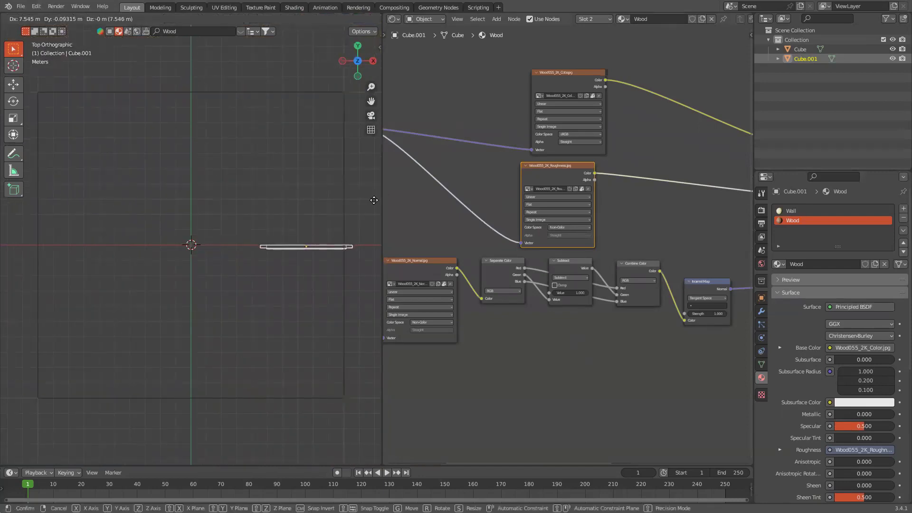
left_click(376, 197)
Duplicate the partition wall and place the copy across the room's -X edge, near the -Y corner.
key("shift+d")
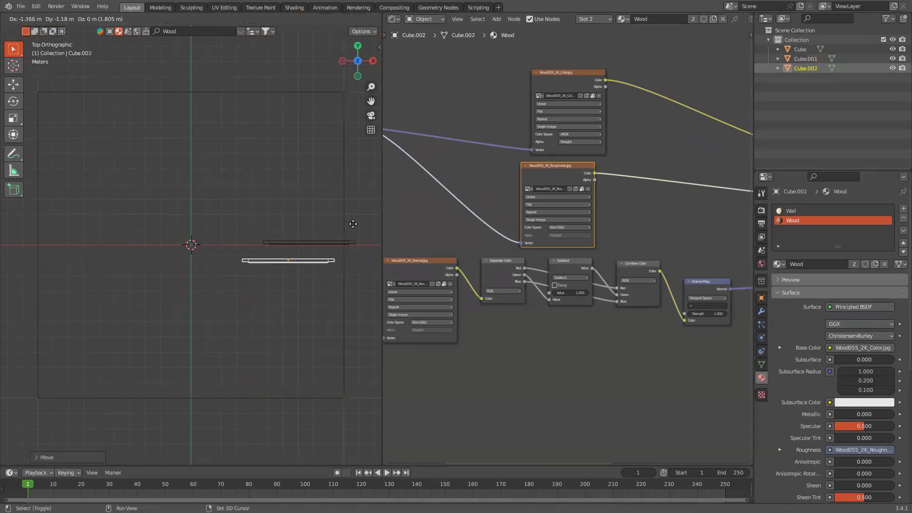
left_click(268, 345)
left_click(151, 301)
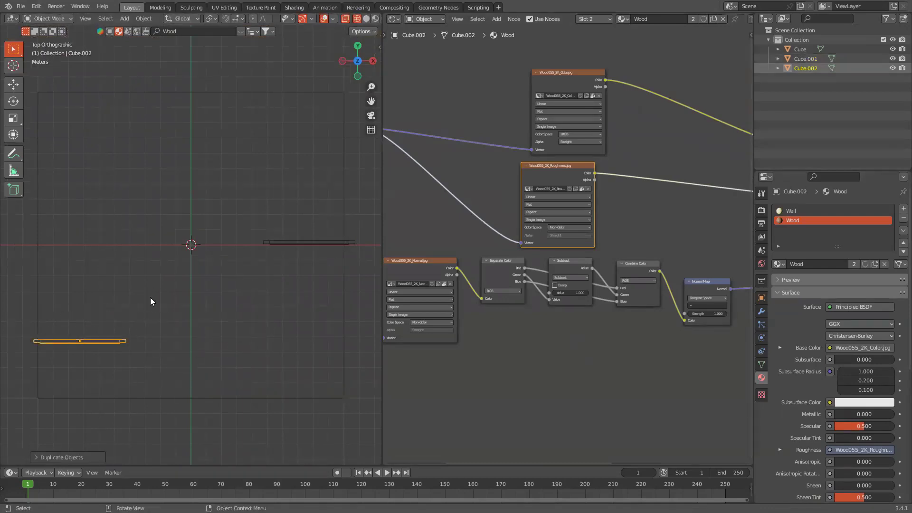
key("g")
left_click(145, 301)
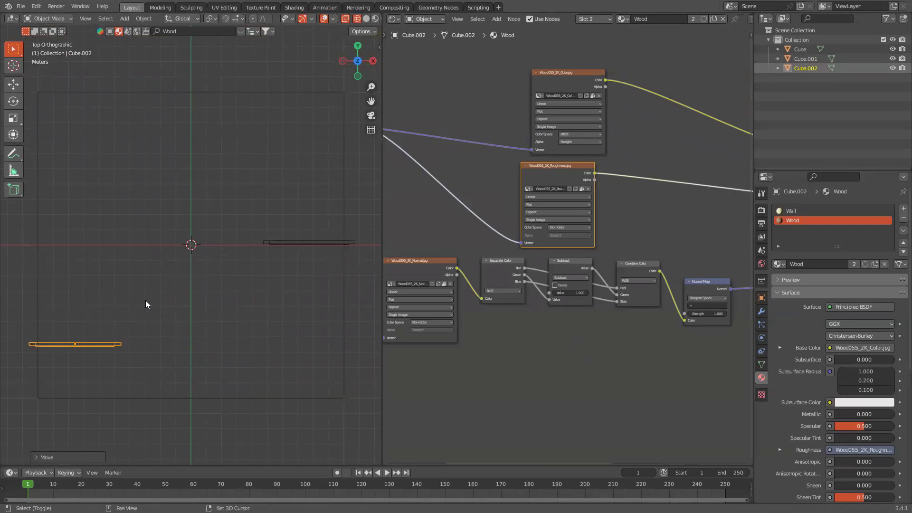
Duplicate the wall again, rotate the copy 90° and place it on the Y axis across the room's +Y edge.
key("shift+d")
left_click(260, 143)
type("r")
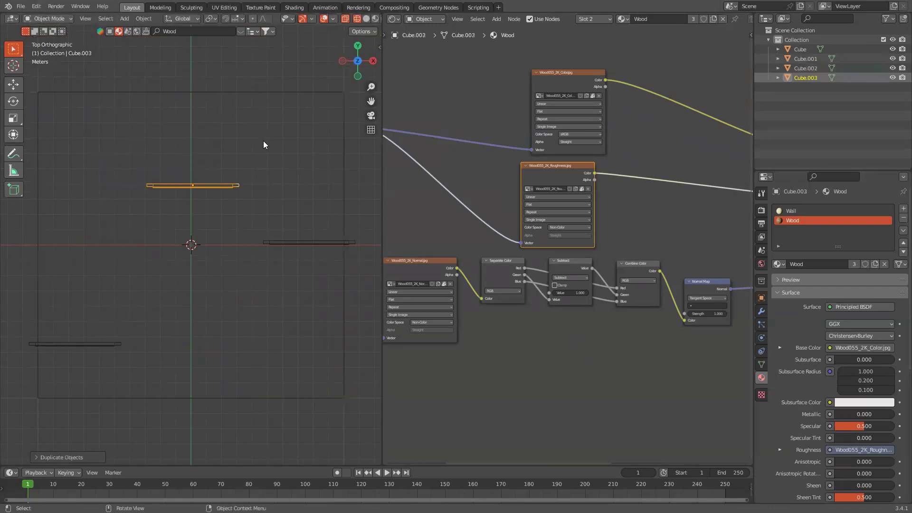
type("90")
key("Return")
key("g")
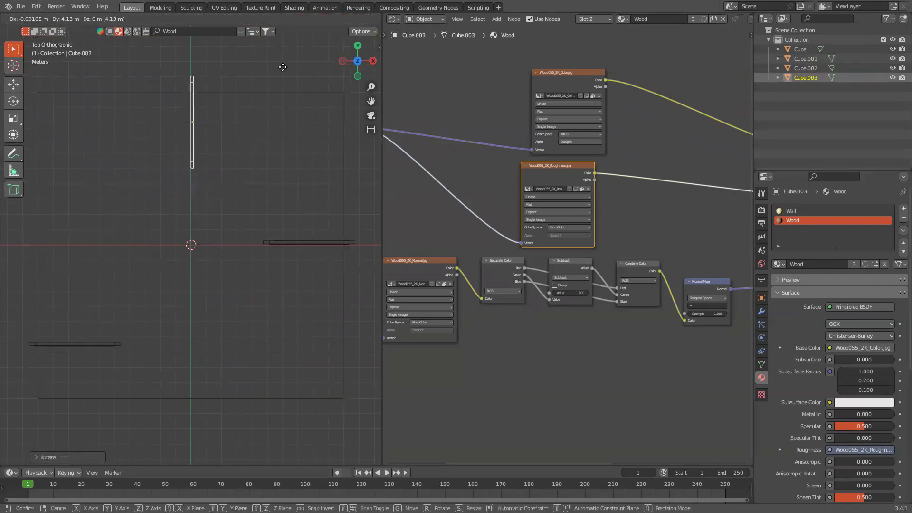
left_click(282, 75)
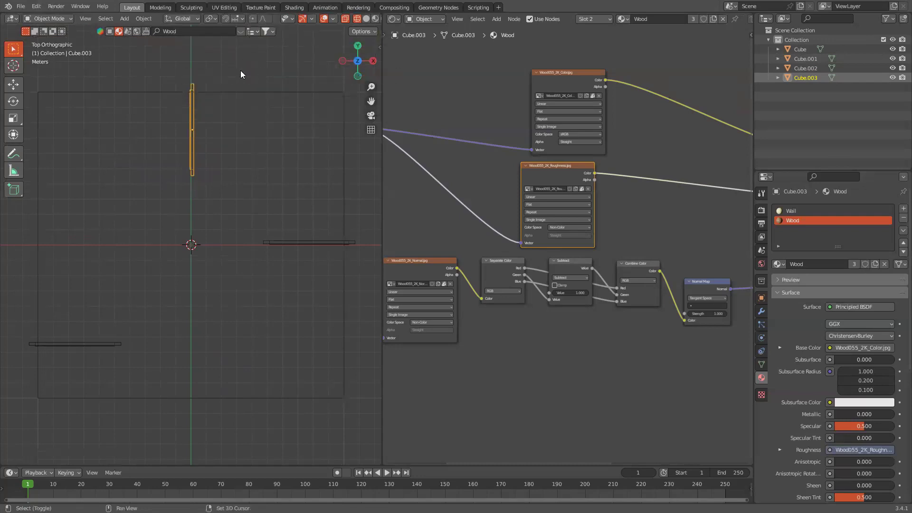
Duplicate the rotated wall, place the copy about 5.65 m away in the -X direction and rotate it 180°.
key("shift+d")
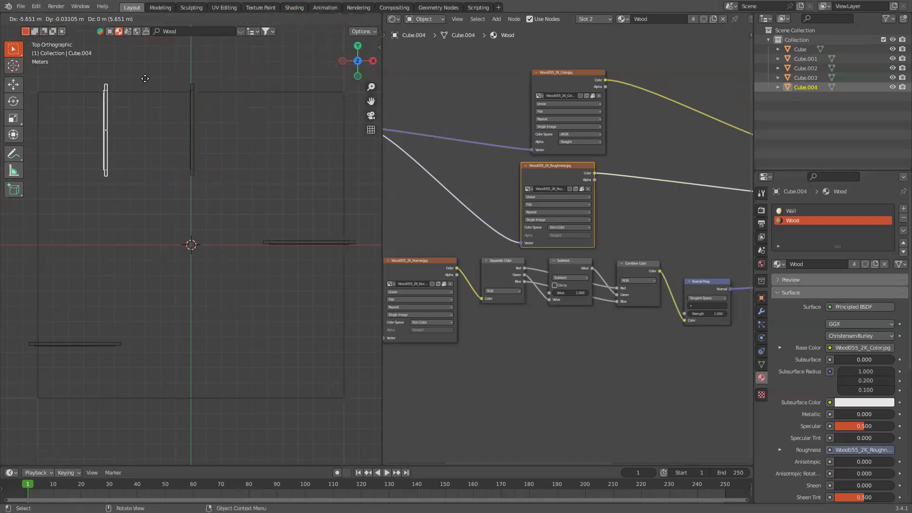
left_click(145, 78)
type("r180")
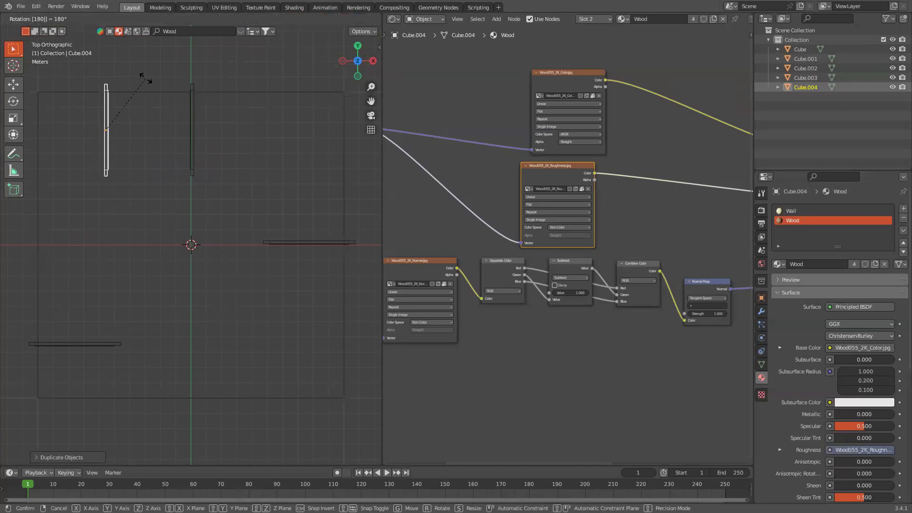
key("Return")
scroll(145, 78, "down", 1)
scroll(143, 85, "up", 3)
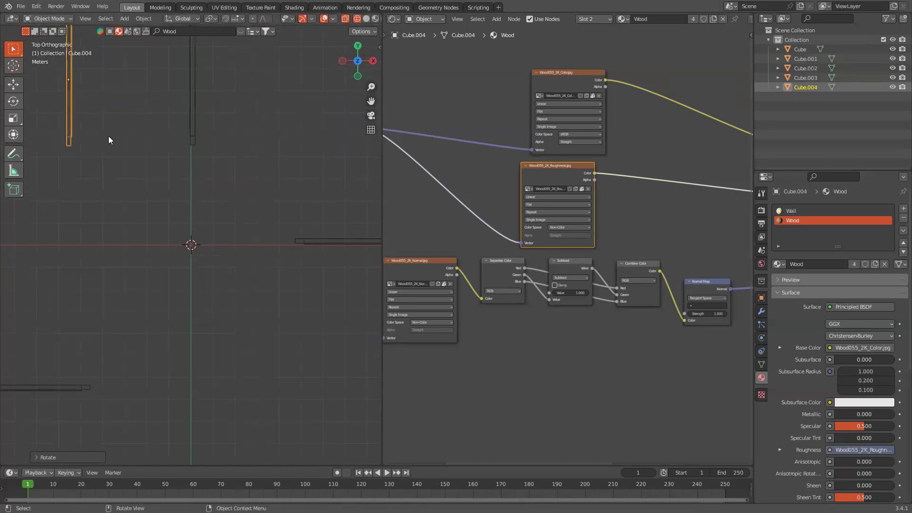
Duplicate the turned wall and place the copy across the room's -Y edge, on the +X side.
scroll(276, 220, "down", 3)
key("shift+d")
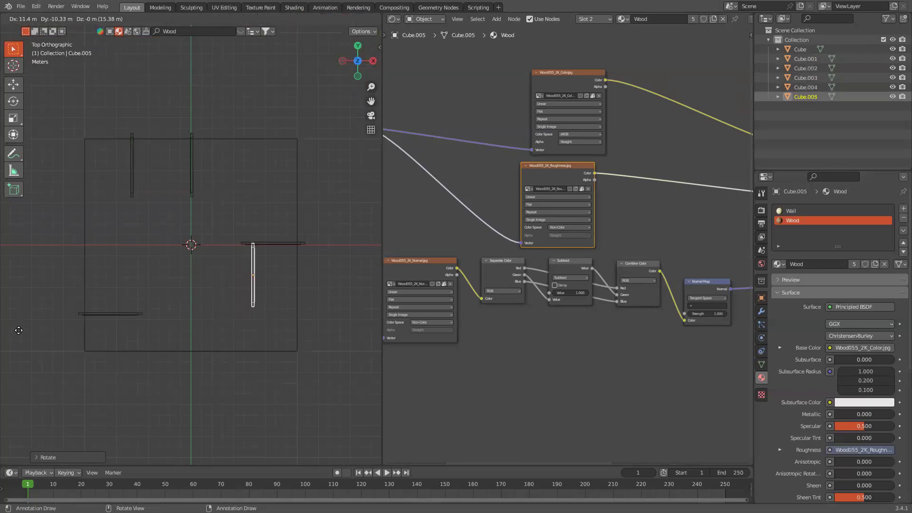
left_click(378, 382)
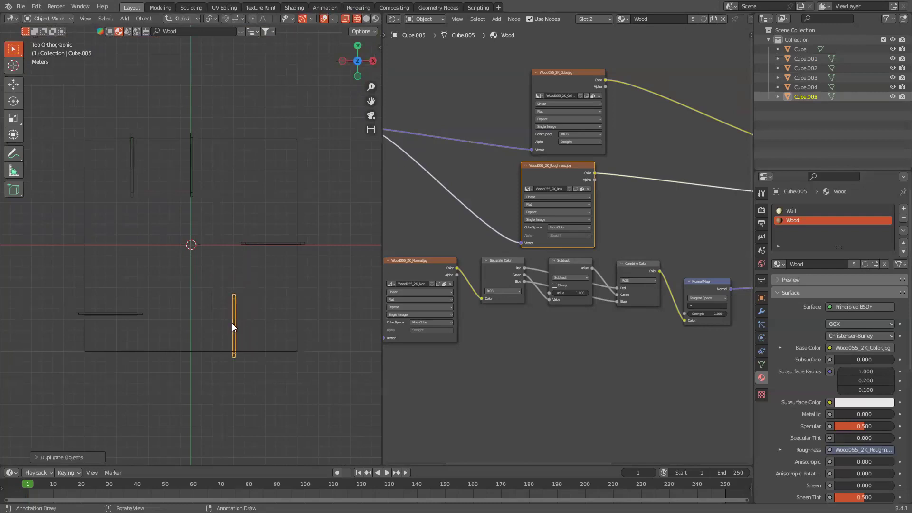
Switch the viewport to Material Preview shading and select partition walls that stick out of the room's sides.
mouse_move(232, 325)
middle_mouse_down()
mouse_move(282, 240)
mouse_move(255, 255)
mouse_move(202, 254)
middle_mouse_up()
scroll(283, 247, "up", 6)
key("Tab")
key("Tab")
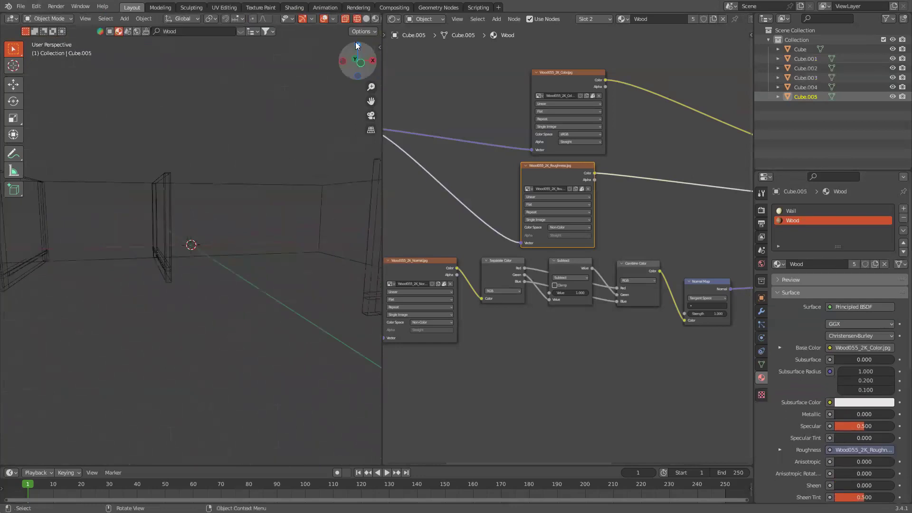
scroll(368, 19, "down", 3)
left_click(354, 18)
mouse_move(280, 177)
middle_mouse_down()
mouse_move(292, 178)
mouse_move(249, 253)
mouse_move(252, 235)
mouse_move(274, 274)
mouse_move(270, 219)
mouse_move(176, 254)
mouse_move(224, 262)
mouse_move(158, 269)
middle_mouse_up()
left_click(172, 255)
left_click(145, 275)
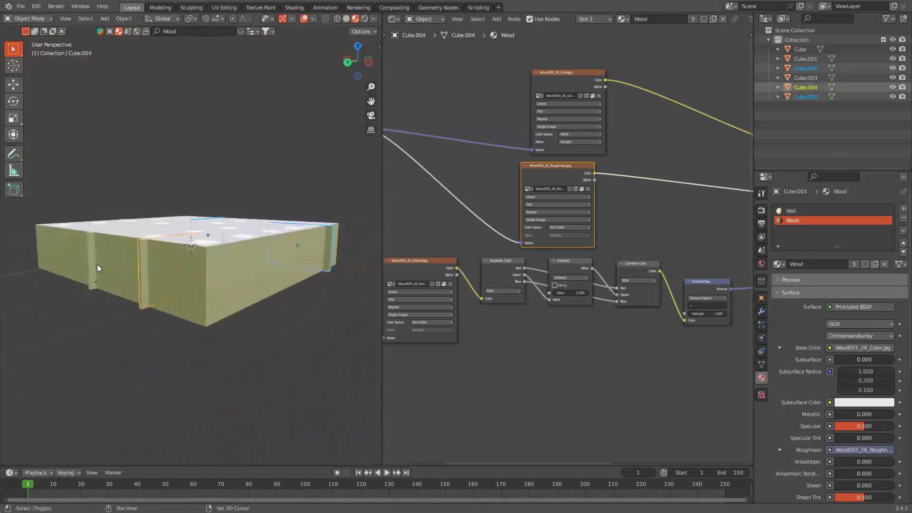
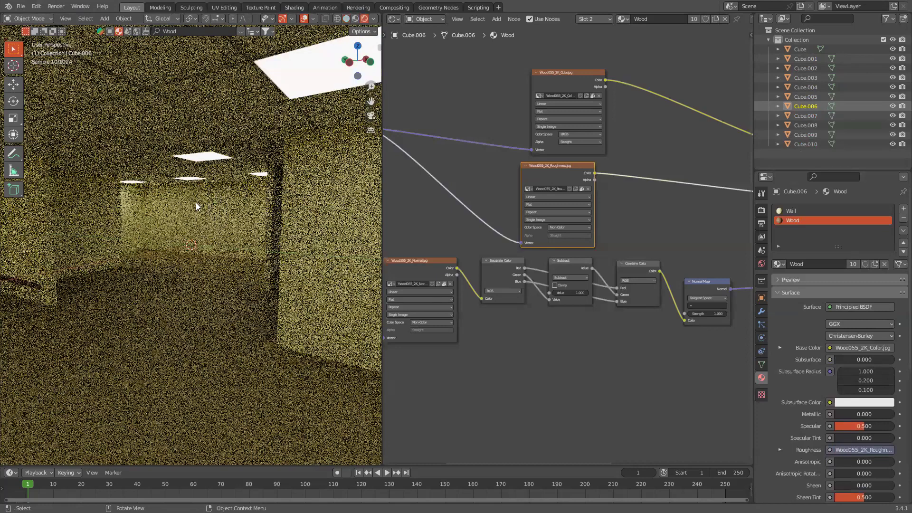
Set the render resolution to 640 × 480 px.
middle_click_drag(250, 194, 233, 208)
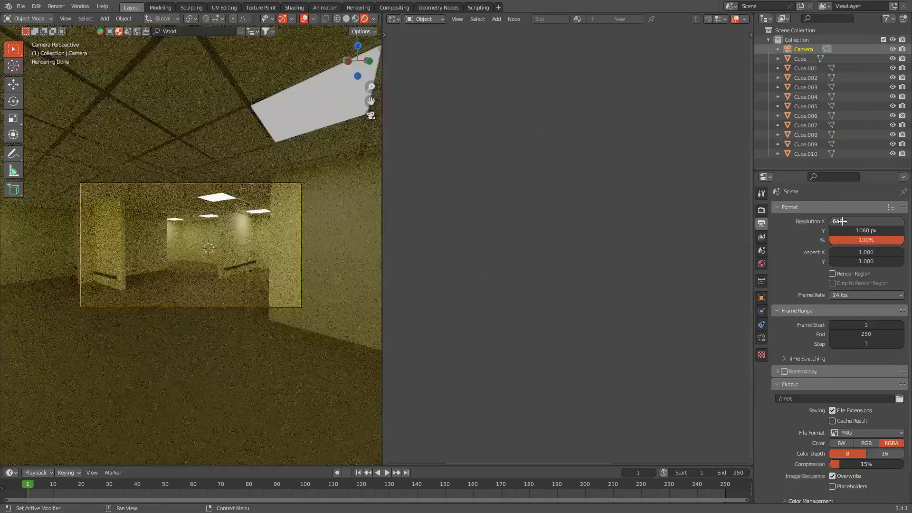
key("Return")
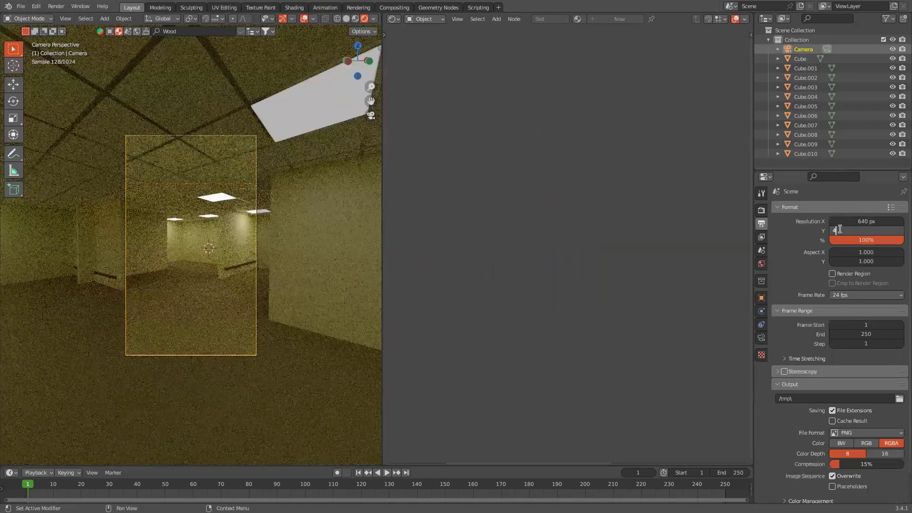
double_click(840, 230)
type("480")
key("Return")
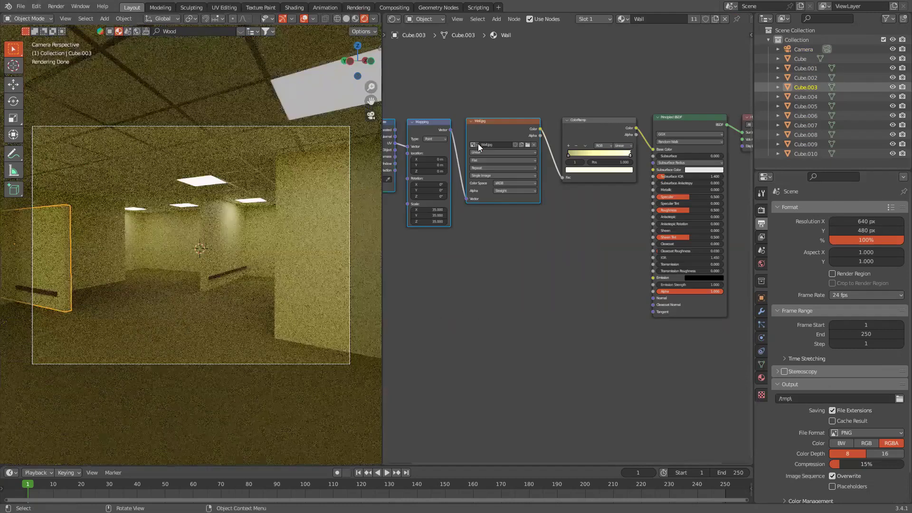
Set the render's maximum samples to 128 and render the camera view as an image.
left_click(390, 233)
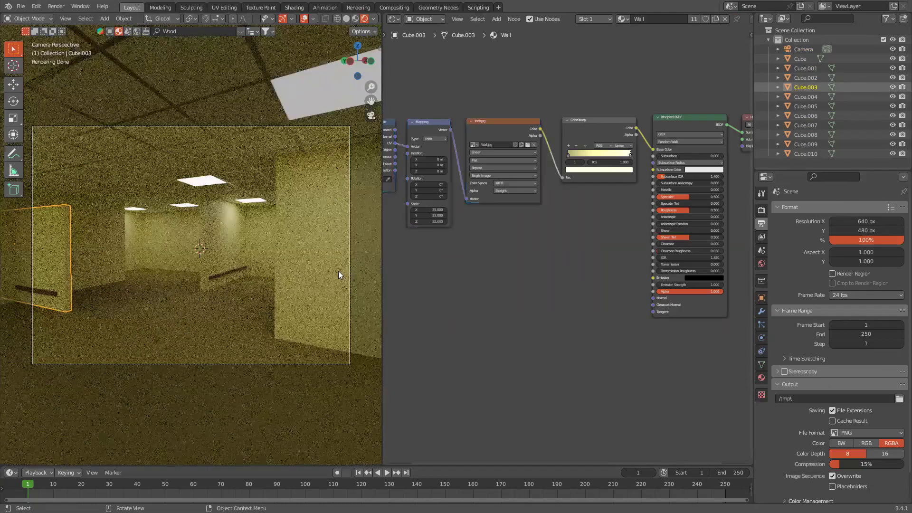
left_click(761, 209)
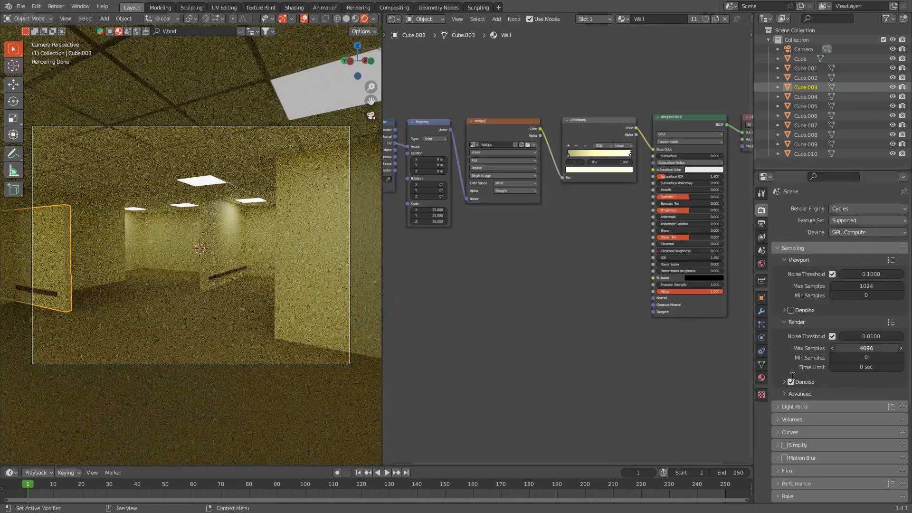
type("8")
key("Return")
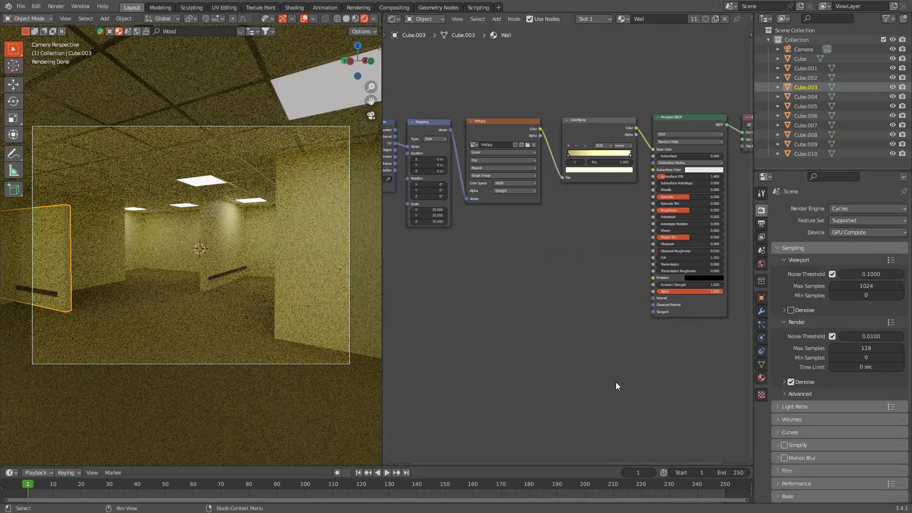
key("F12")
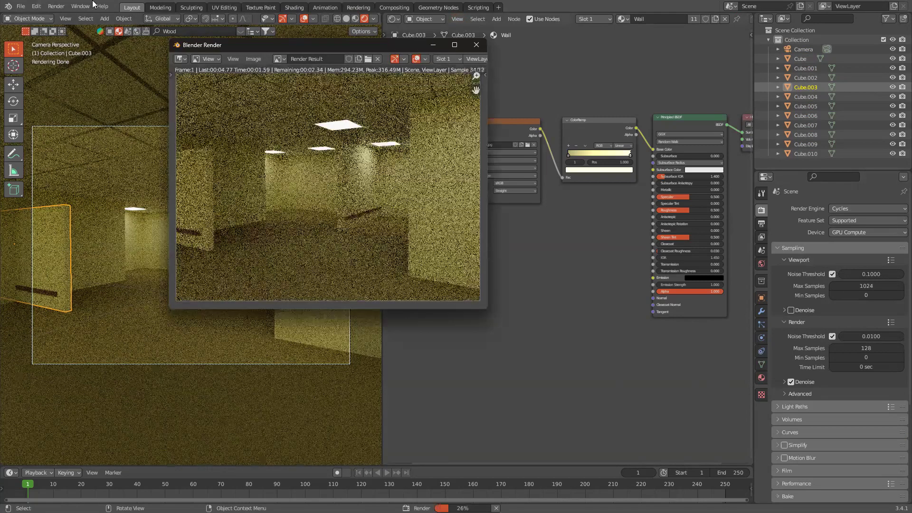
Check and close the finished render, and enable the use of nodes in the Compositing workspace.
key("Escape")
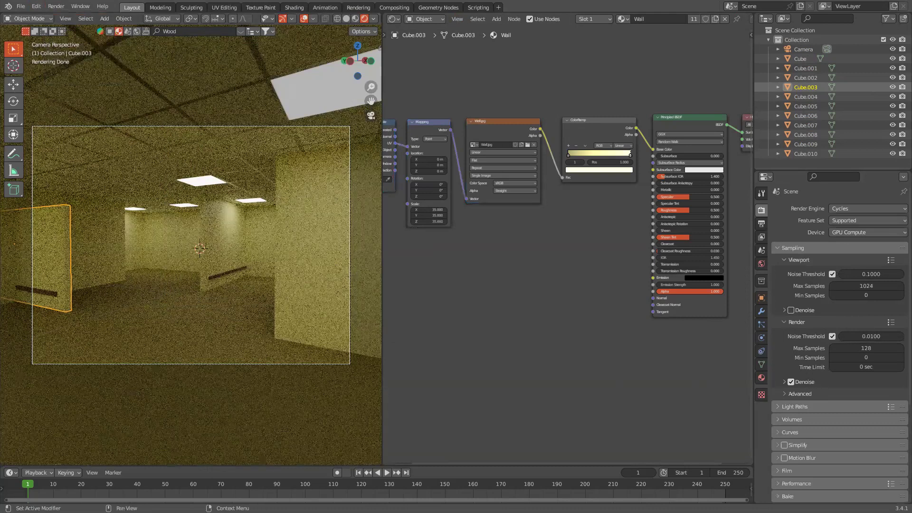
key("F11")
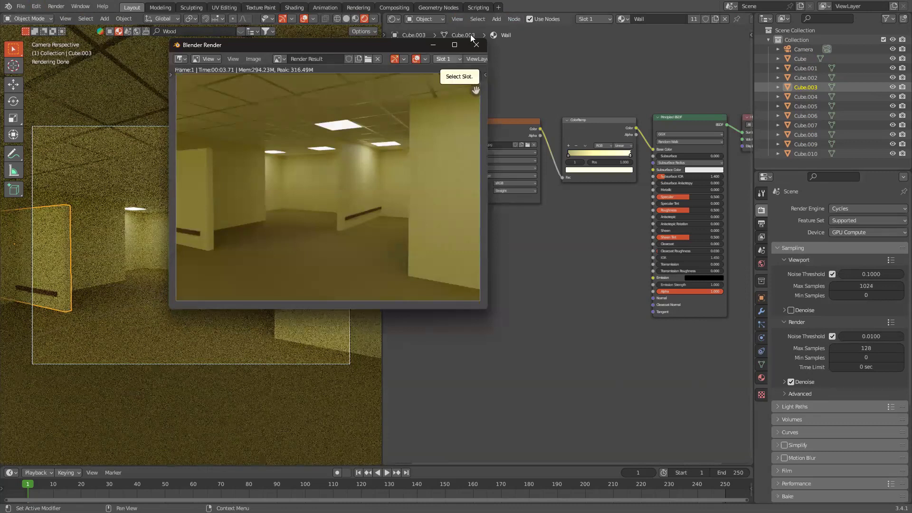
left_click(477, 45)
left_click(394, 7)
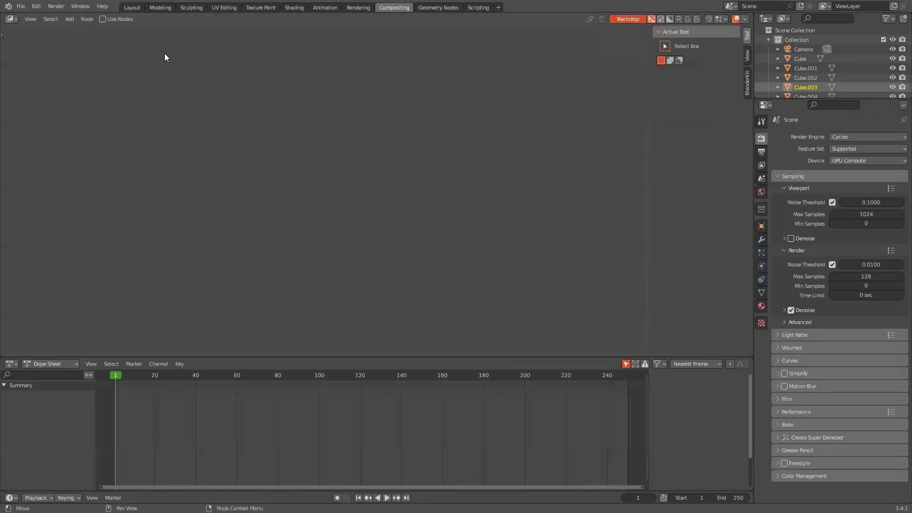
left_click(125, 18)
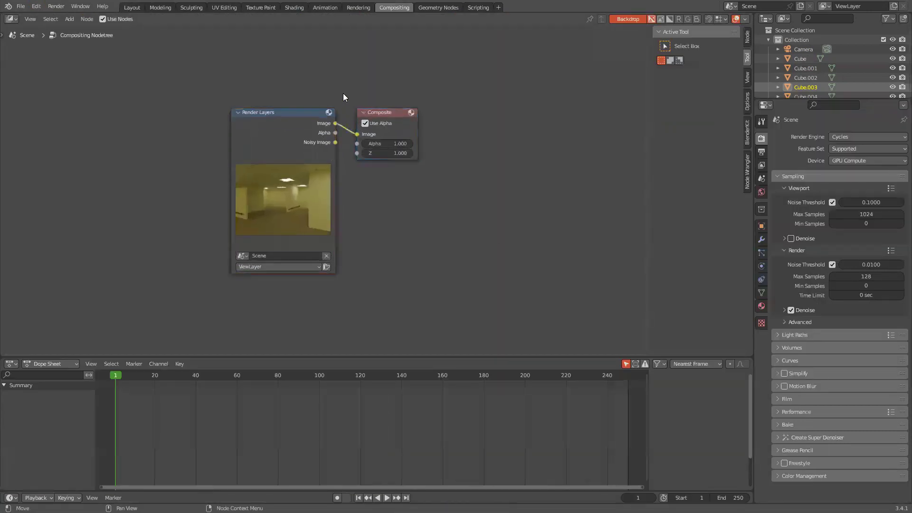
Add a Viewer node above the Composite node and feed it the Render Layers Image output as a backdrop preview.
middle_click_drag(343, 93, 276, 171)
scroll(305, 171, "up", 2)
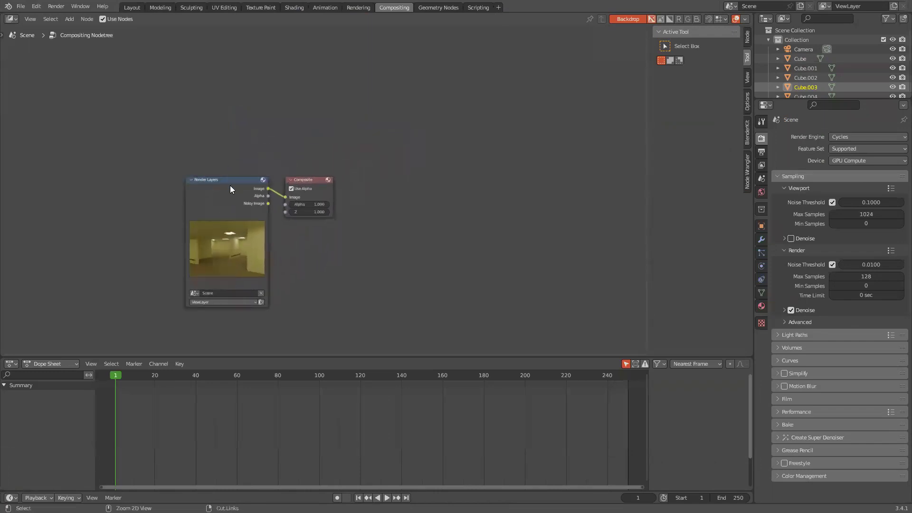
left_click(263, 186, "ctrl+shift")
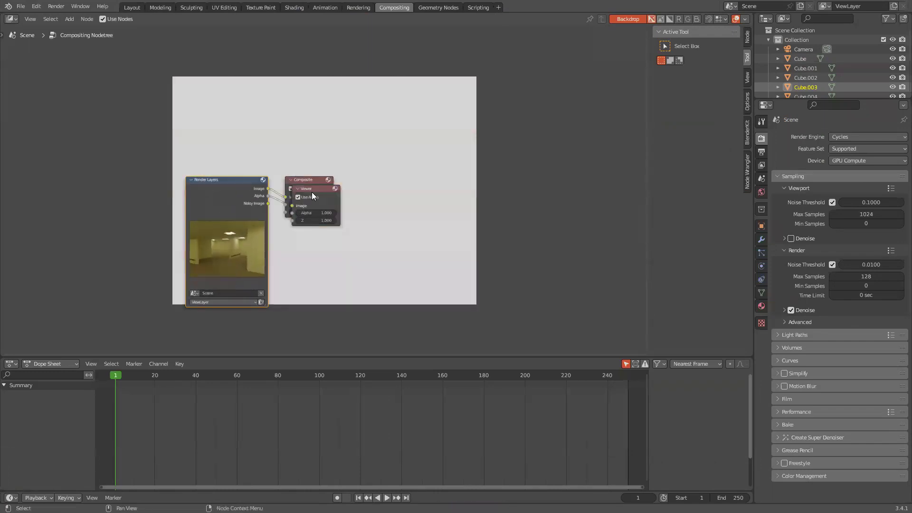
left_click_drag(311, 191, 300, 151)
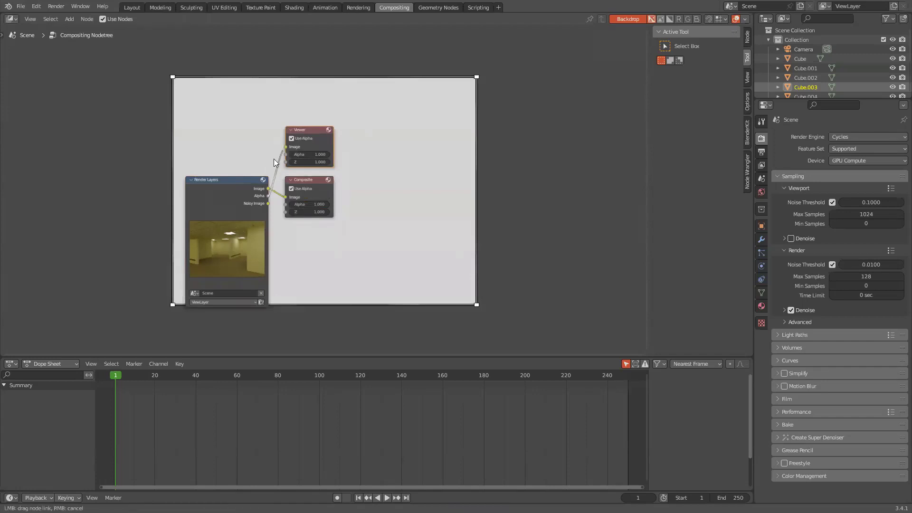
left_click(266, 190, "ctrl+shift")
Move the Viewer and Composite nodes well away from Render Layers and merge their incoming links through one reroute point.
left_click_drag(298, 109, 315, 255)
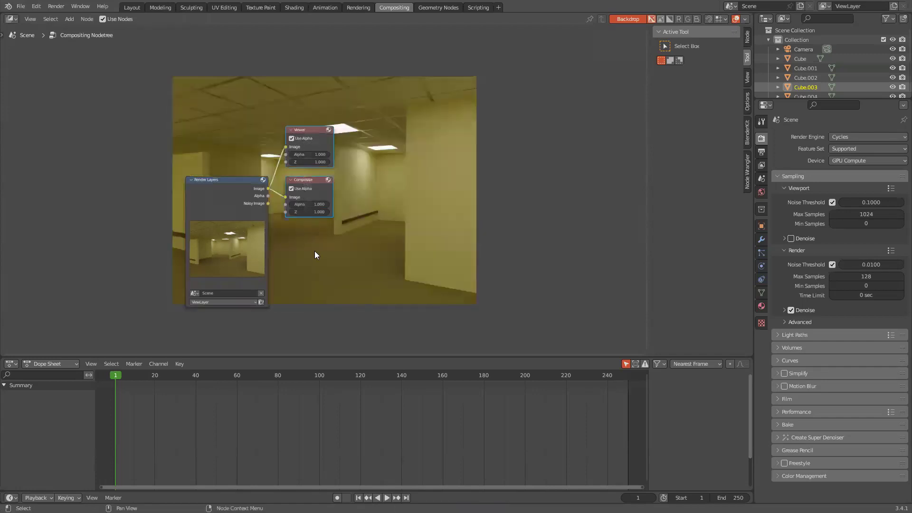
key("g")
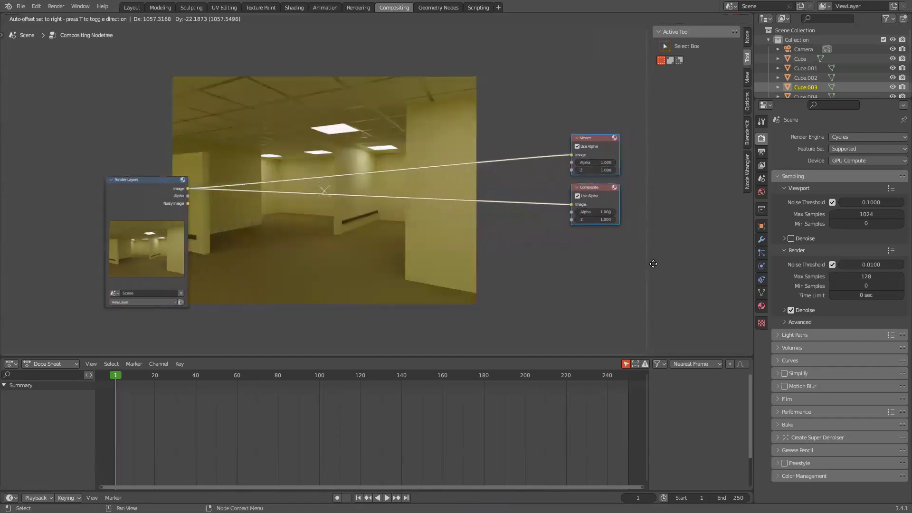
left_click(653, 267)
right_click_drag(531, 231, 531, 233, "shift")
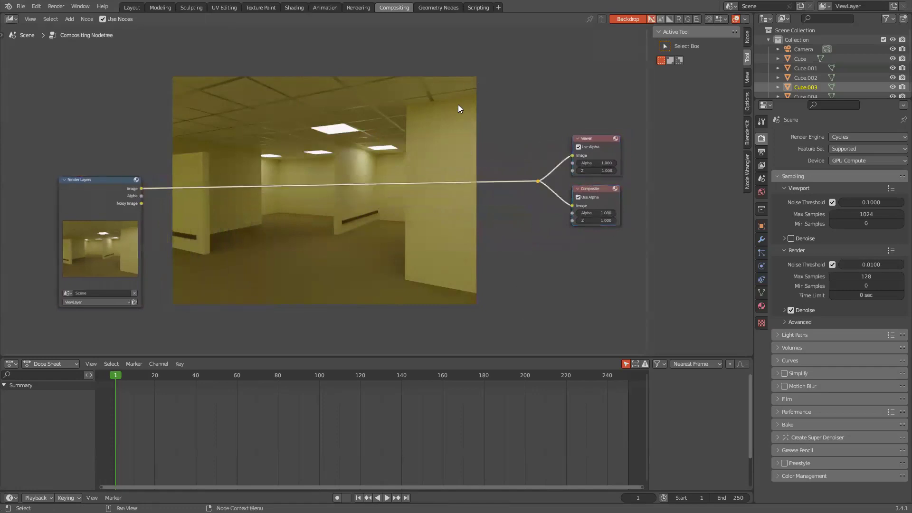
middle_click_drag(463, 195, 429, 220)
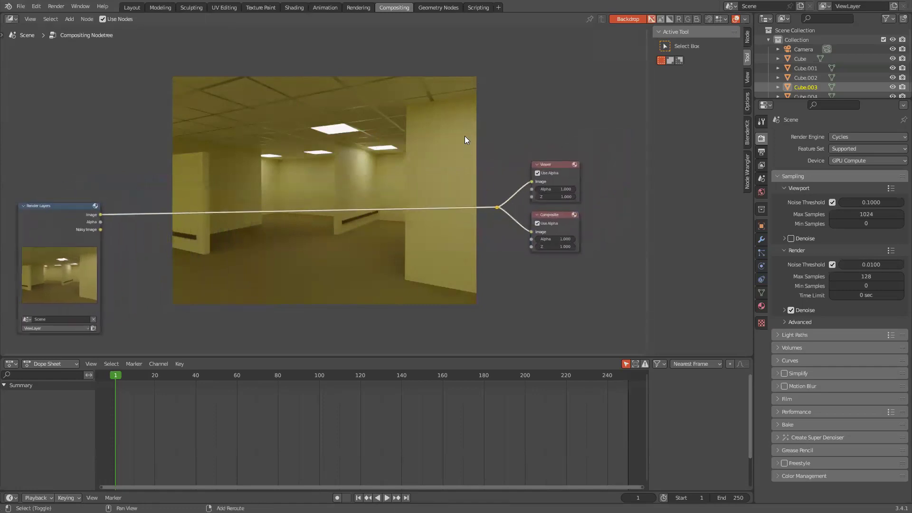
mouse_move(463, 137)
right_mouse_down("shift")
mouse_move(406, 220)
mouse_move(317, 292)
right_mouse_up("shift")
right_click_drag(424, 142, 424, 142, "shift")
scroll(439, 181, "up", 2)
middle_click_drag(382, 204, 435, 212)
scroll(436, 219, "up", 5)
scroll(439, 190, "down", 6)
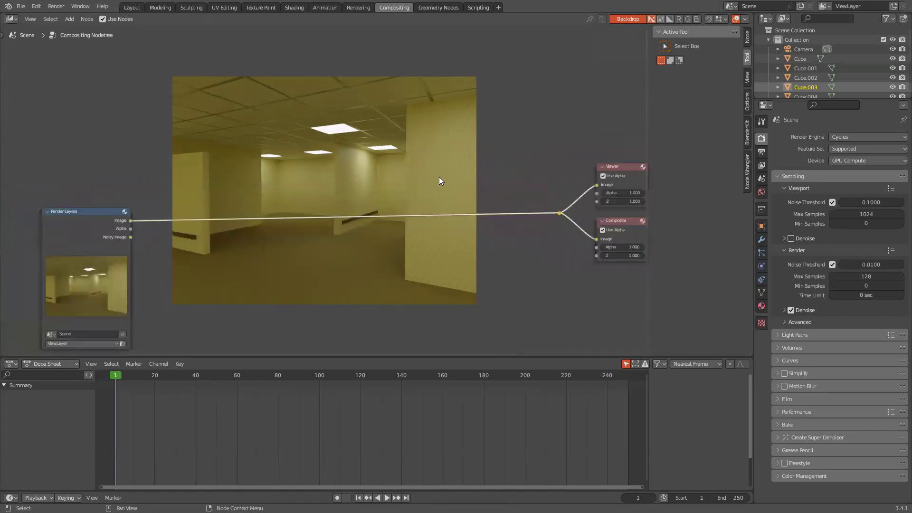
scroll(439, 181, "down", 2)
key("shift+a")
left_click(355, 207)
type("g")
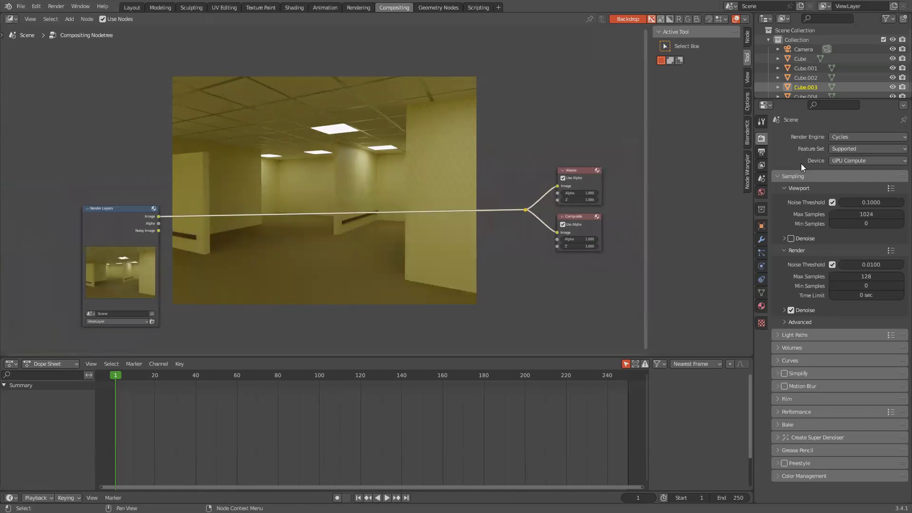
Enable the Denoising Data pass for the view layer and insert a Denoise node on the link after Render Layers.
left_click(761, 165)
left_click(857, 266)
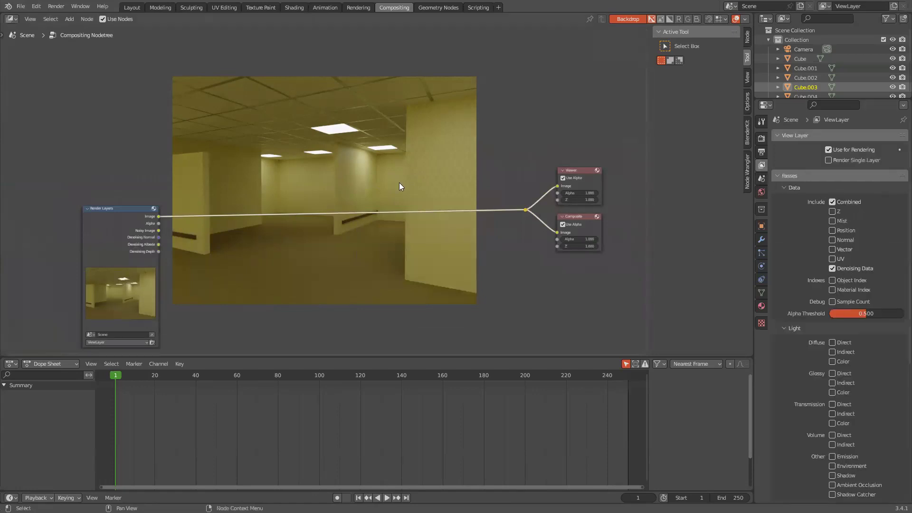
key("shift+a")
left_click(274, 185)
type("denois")
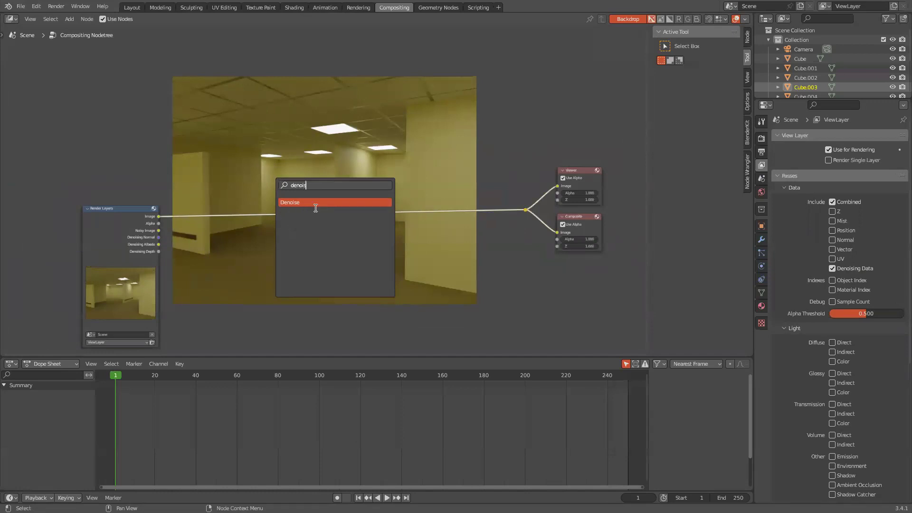
left_click(315, 207)
left_click(225, 221)
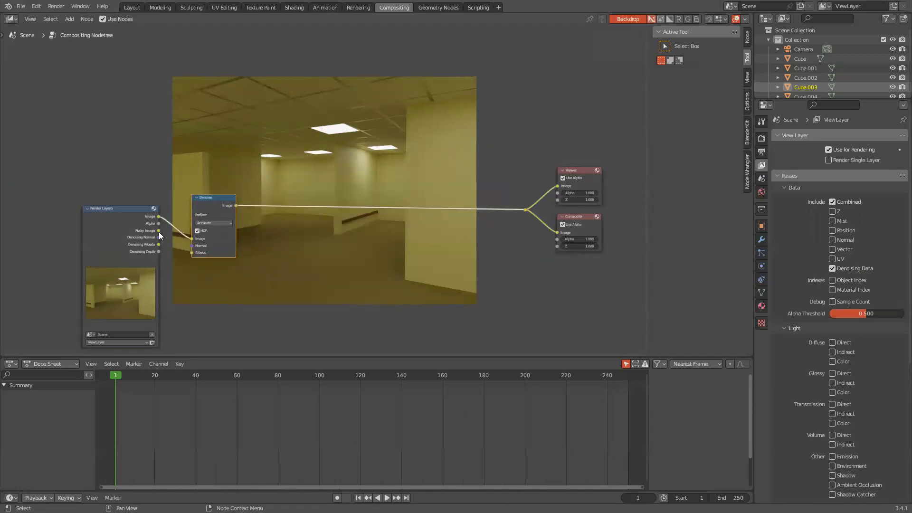
Link the Denoising Normal and Denoising Albedo outputs to the Denoise node's Normal and Albedo inputs.
left_click_drag(159, 237, 197, 255)
scroll(242, 204, "up", 3)
scroll(315, 190, "down", 3)
scroll(366, 223, "up", 2)
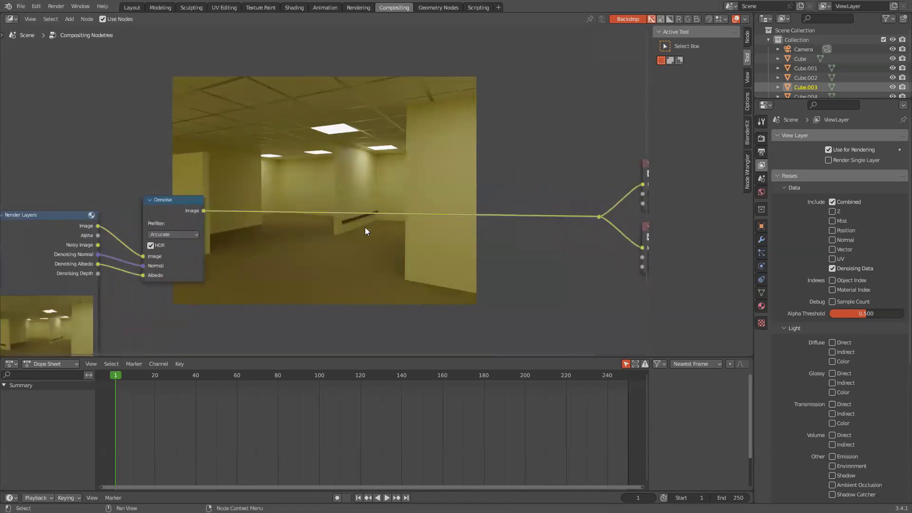
Insert a Glare node on the link between the Denoise node and the reroute point.
middle_click_drag(364, 231, 256, 236)
key("shift+a")
type("g")
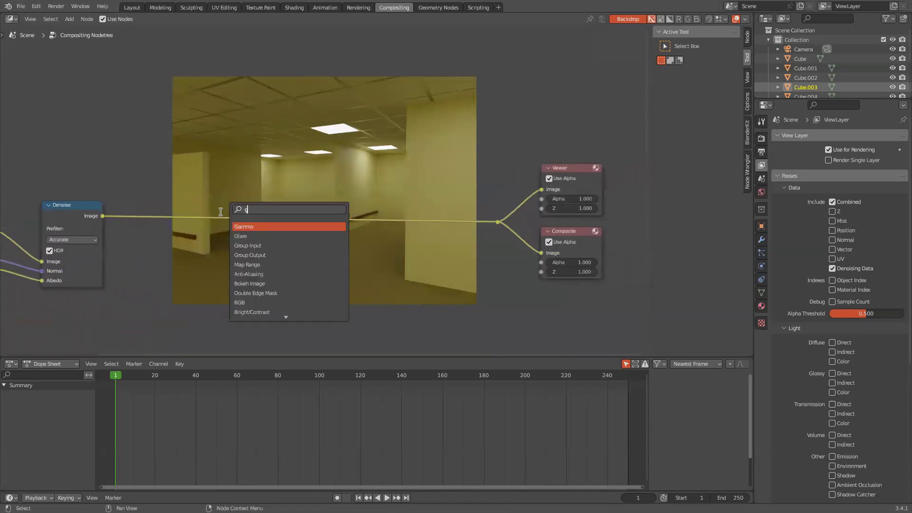
type("lare")
left_click(257, 228)
left_click(184, 243)
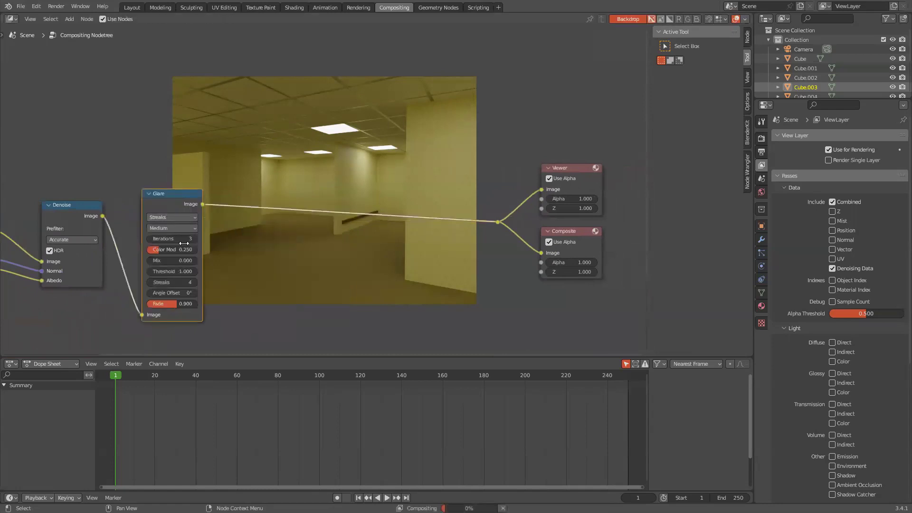
Set the Streaks Glare node to High quality with 2 streaks.
left_click(172, 215)
middle_click_drag(270, 181, 302, 126)
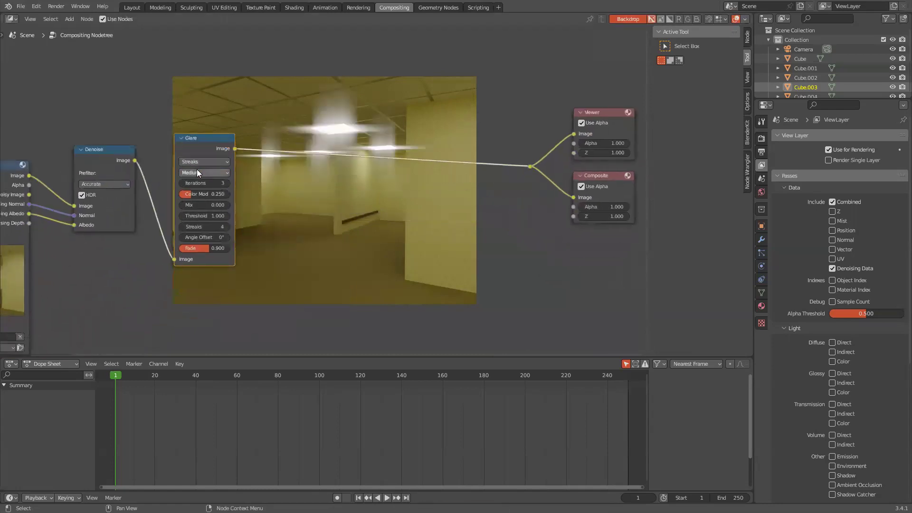
left_click(200, 180)
scroll(323, 171, "down", 2)
middle_click_drag(338, 170, 355, 157)
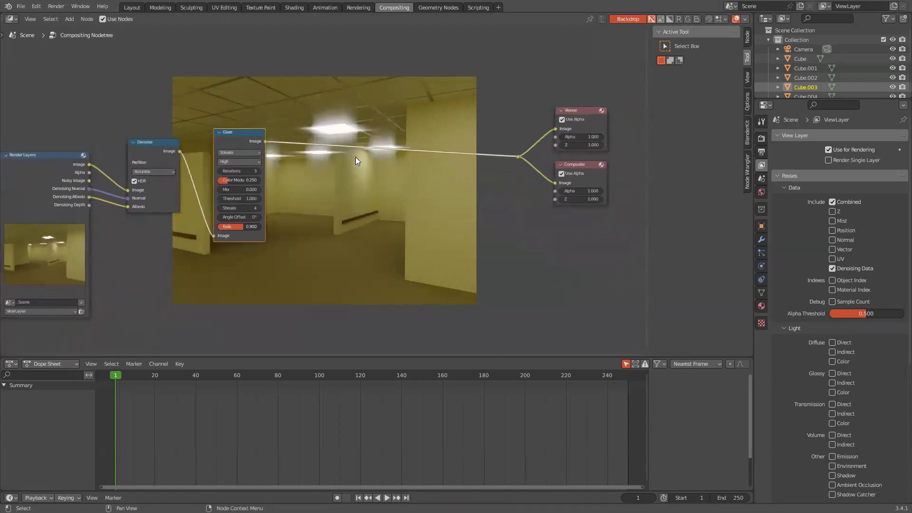
scroll(355, 157, "up", 2)
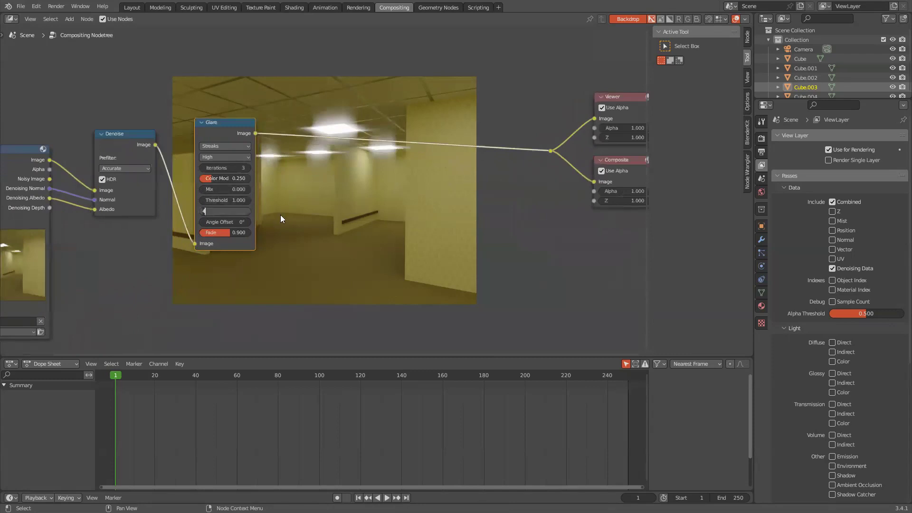
type("2")
key("Return")
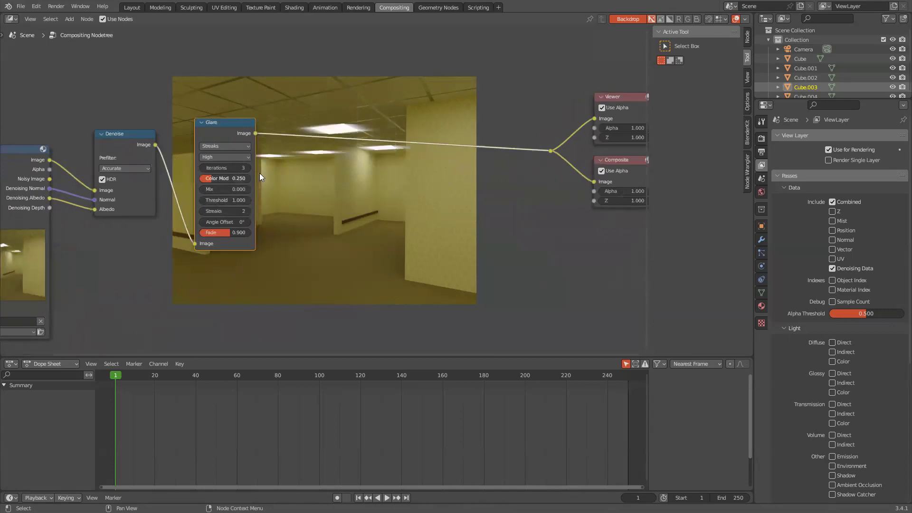
Duplicate the Glare node below the original, reposition both, and change the copy's glare type to Fog Glow.
scroll(260, 173, "down", 2)
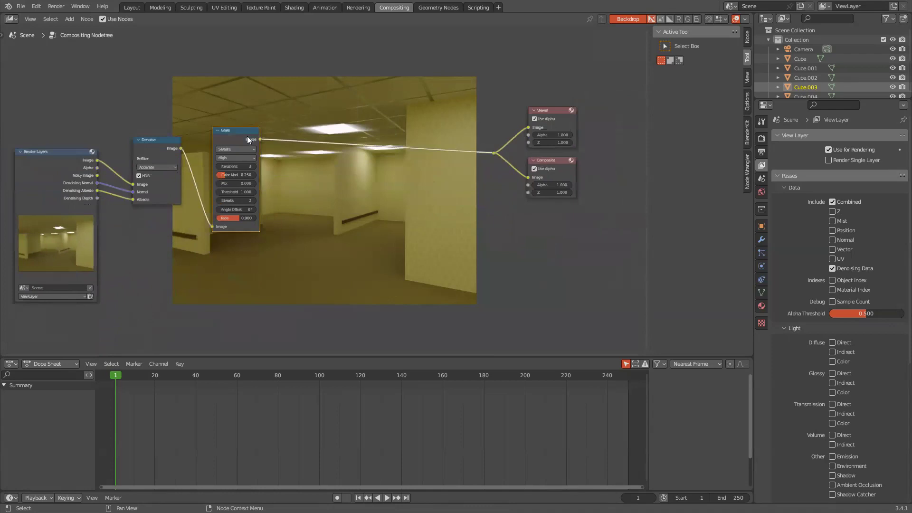
key("shift+d")
left_click(248, 255)
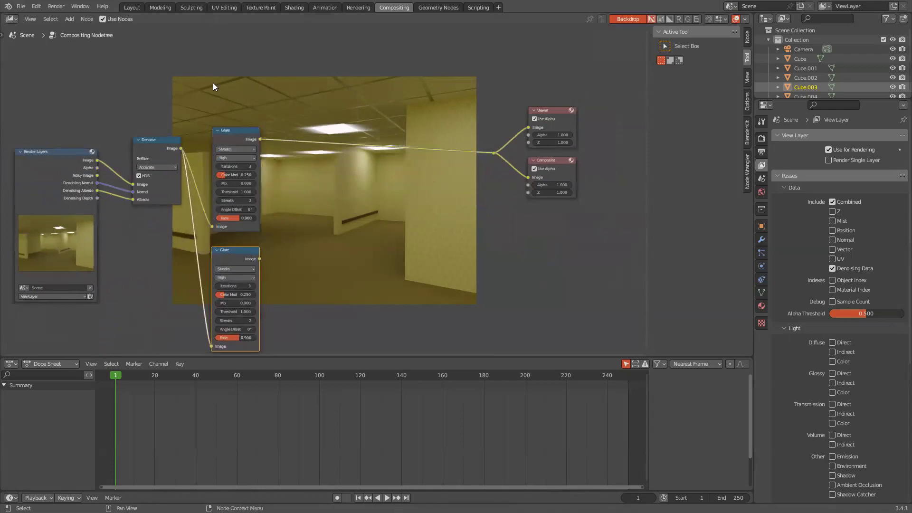
key("g")
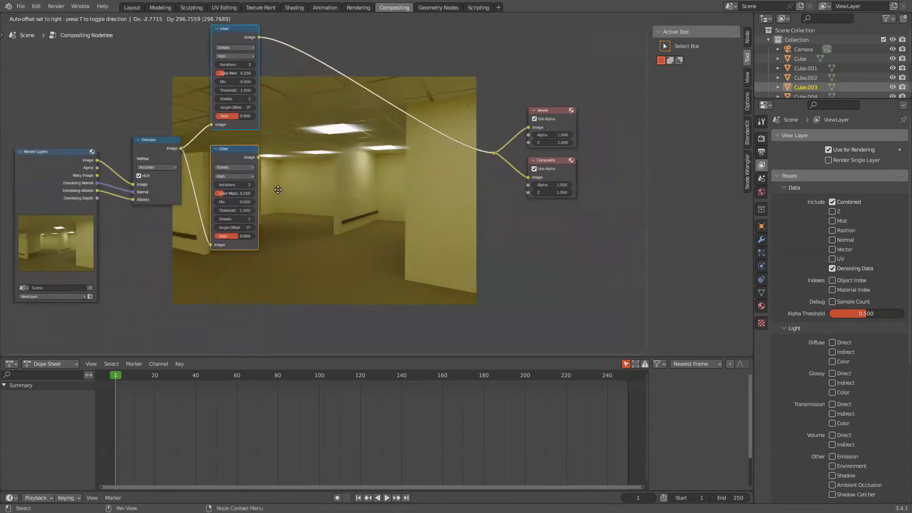
left_click(285, 216)
left_click(249, 189)
left_click(249, 210)
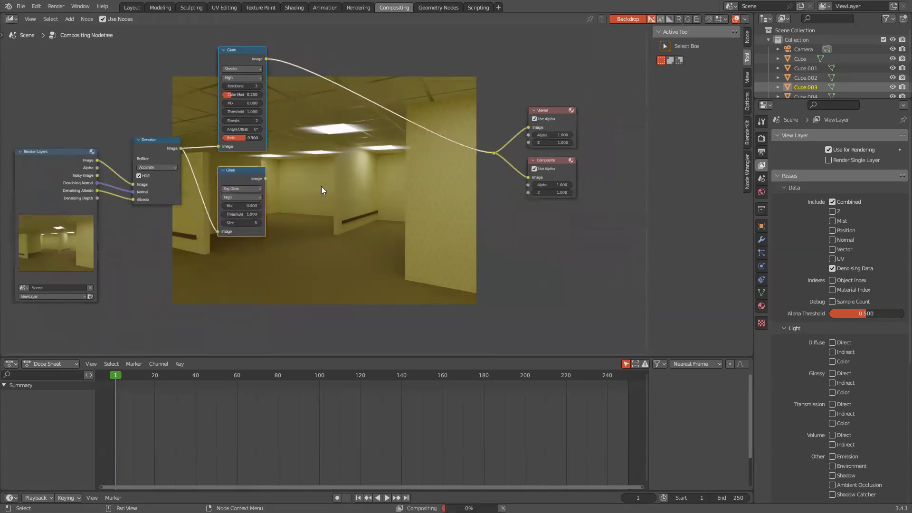
Insert a Mix node after the Streaks Glare and connect the Fog Glow Glare to its second Image input.
scroll(321, 186, "up", 2)
scroll(311, 194, "down", 2)
key("shift+a")
type("m")
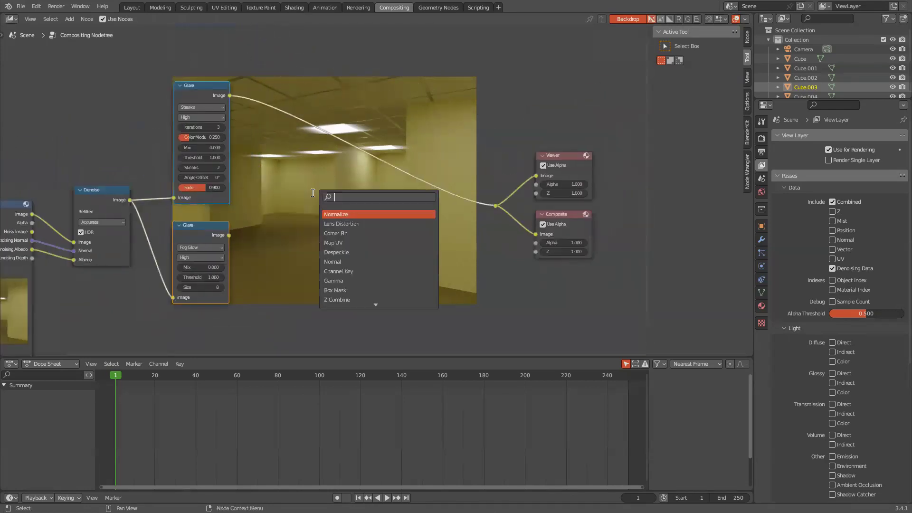
type("ix")
left_click(351, 214)
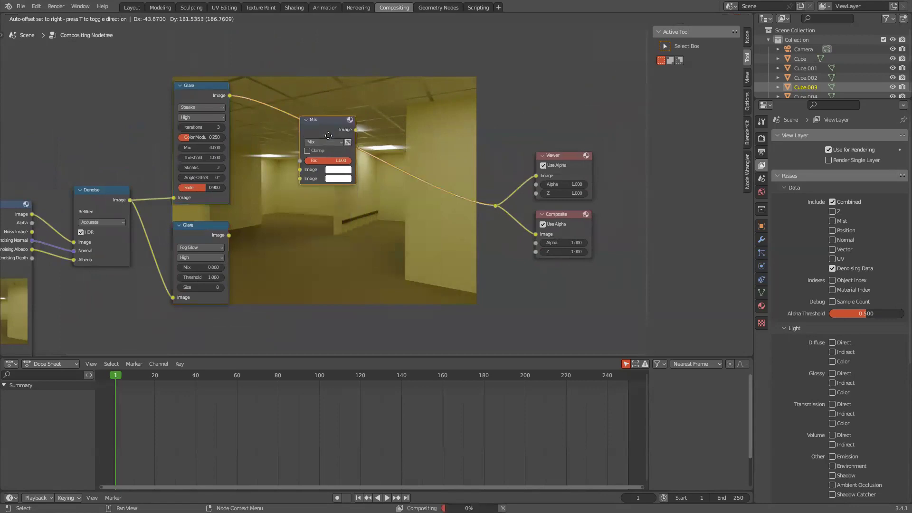
left_click(323, 143)
left_click_drag(228, 235, 294, 173)
Set the factor of the Mix node combining the two glares to 0.8.
scroll(383, 221, "up", 3)
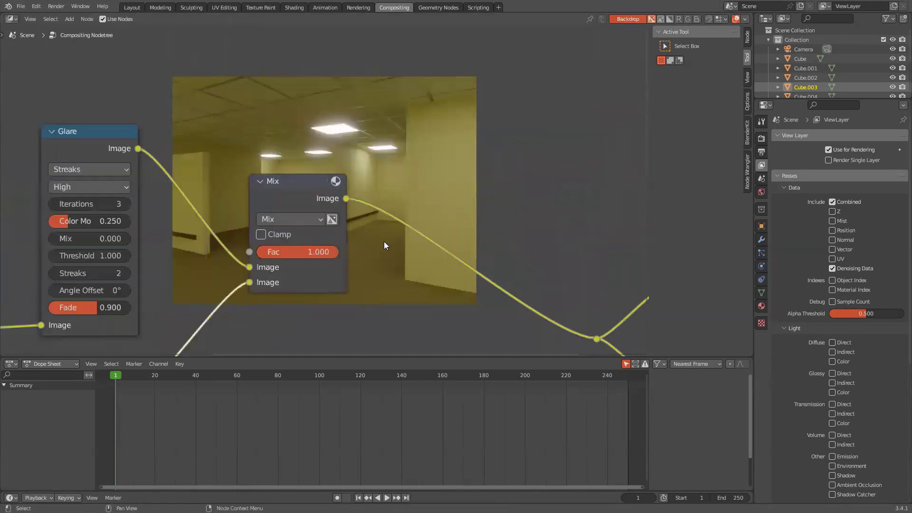
left_click(314, 250)
type(".8")
key("Return")
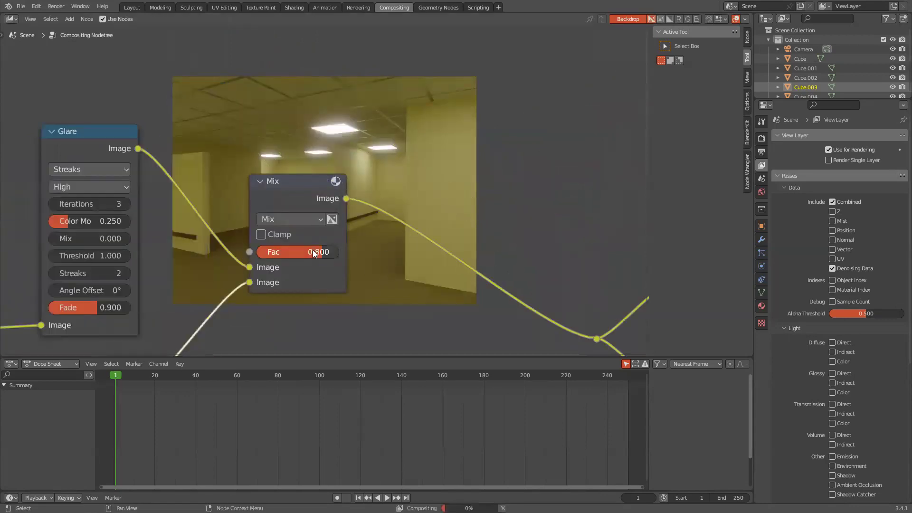
Try the Add blend mode for combining the two glares and vary its factor.
scroll(262, 161, "down", 9)
left_click(270, 183)
left_click(271, 248)
scroll(323, 186, "up", 4)
middle_click_drag(330, 191, 423, 243)
scroll(423, 242, "up", 4)
mouse_move(336, 258)
left_mouse_down()
mouse_move(315, 258)
mouse_move(350, 258)
left_mouse_up()
scroll(394, 142, "down", 12)
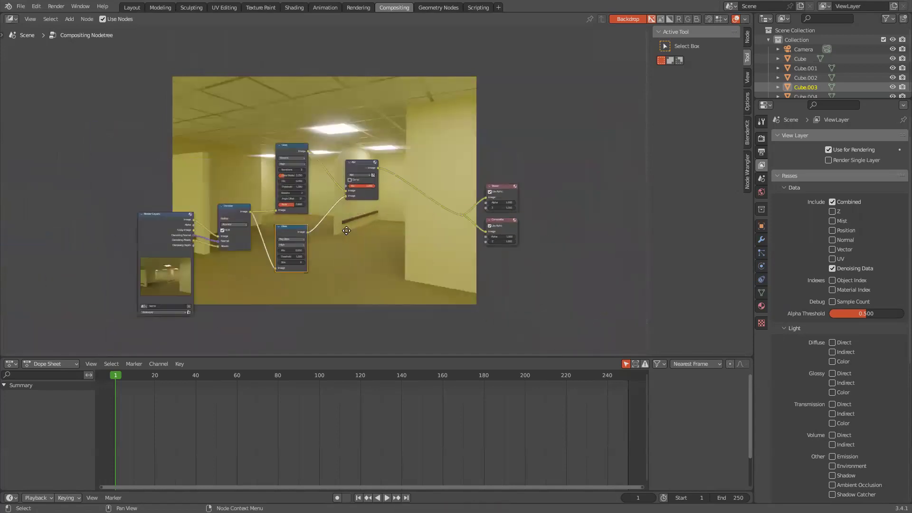
scroll(257, 246, "up", 7)
middle_click_drag(370, 152, 250, 241)
left_click_drag(319, 243, 284, 242)
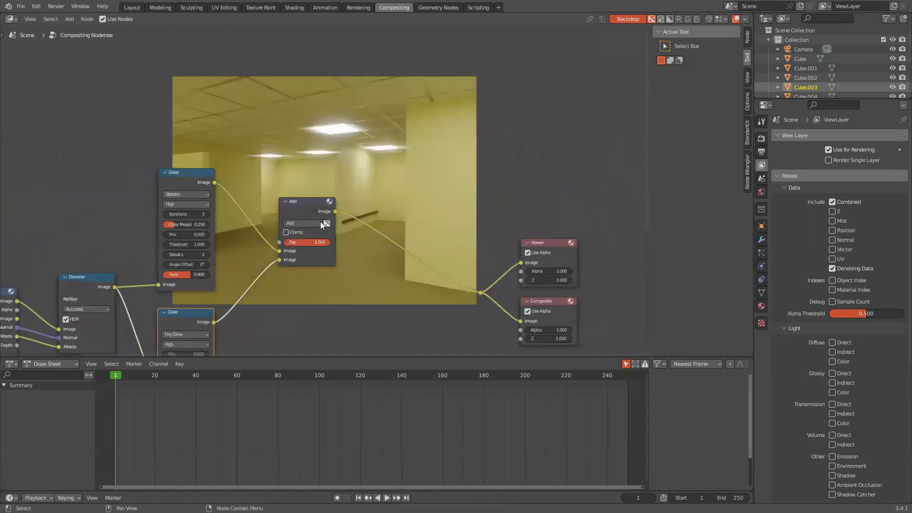
Return the node combining the glares to Mix blending with a factor of 0.8, and open the render properties.
left_click(317, 223)
left_click(298, 232)
scroll(308, 233, "up", 2)
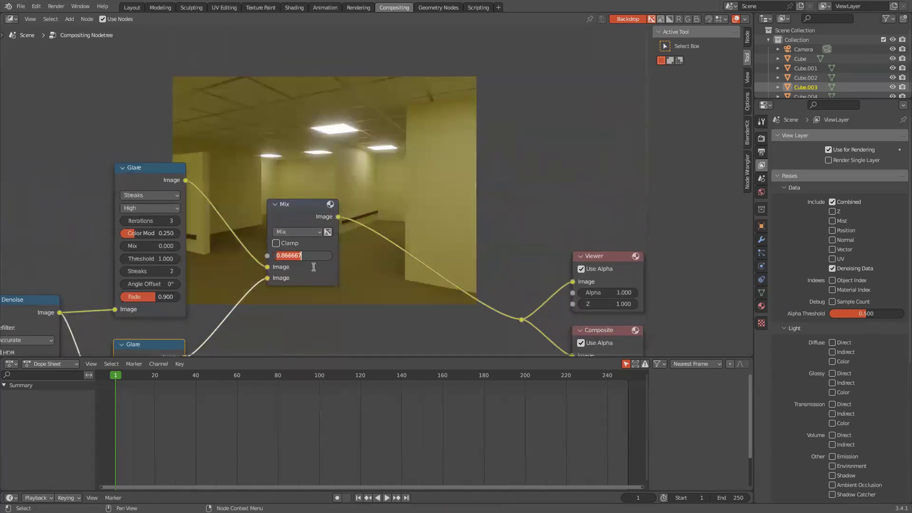
left_click(761, 138)
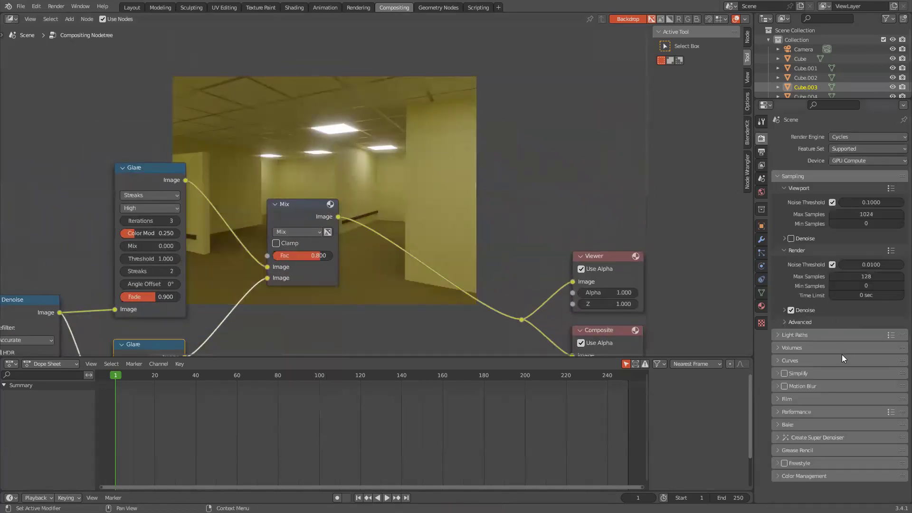
Set the color management exposure to 1.15.
left_click(810, 475)
scroll(836, 465, "down", 4)
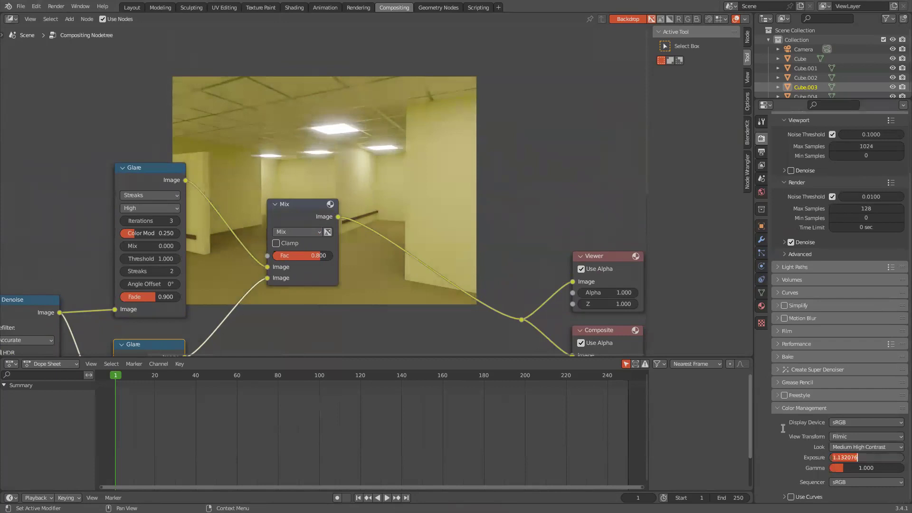
type("1.15")
key("Return")
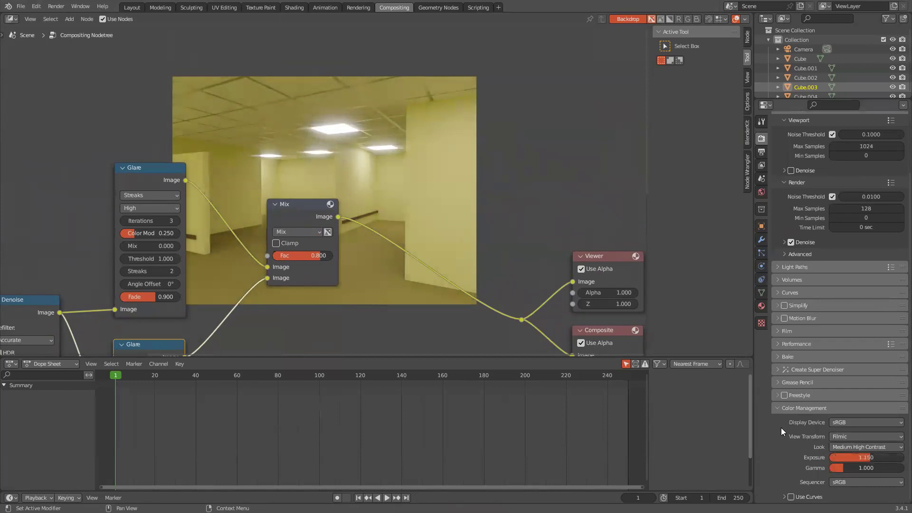
Move the Mix node slightly closer to the two Glare nodes.
scroll(431, 226, "down", 12)
middle_click_drag(430, 226, 363, 183)
scroll(470, 243, "up", 5)
scroll(320, 209, "up", 5)
scroll(361, 185, "down", 4)
left_click_drag(246, 191, 233, 198)
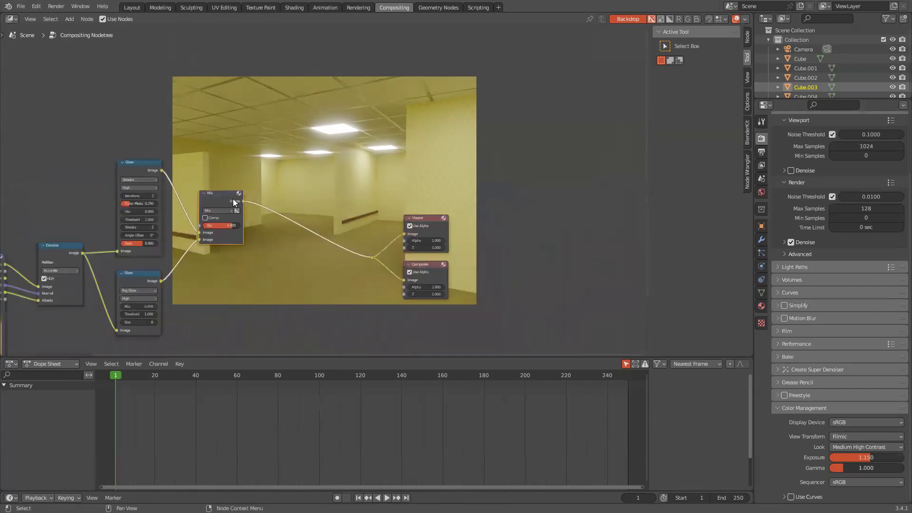
scroll(378, 222, "up", 4)
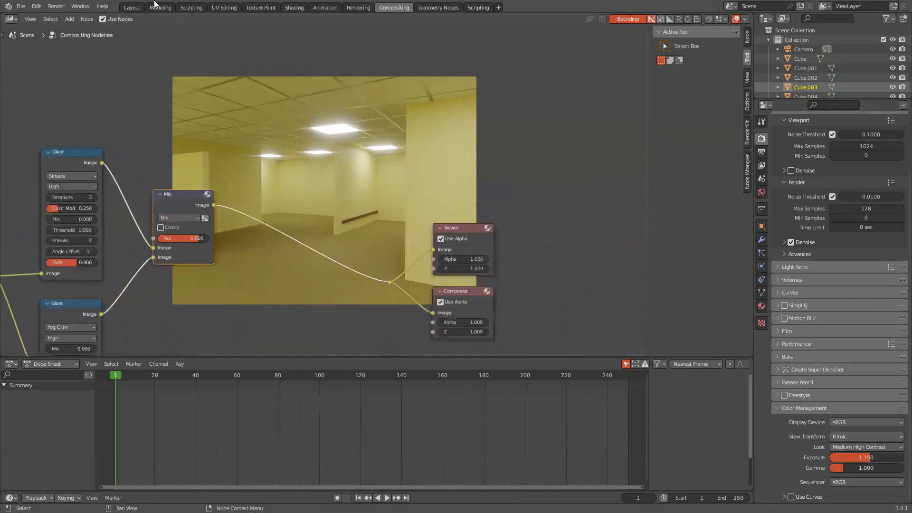
In the Layout workspace, set the Wall material's roughness to 0.8.
left_click(131, 7)
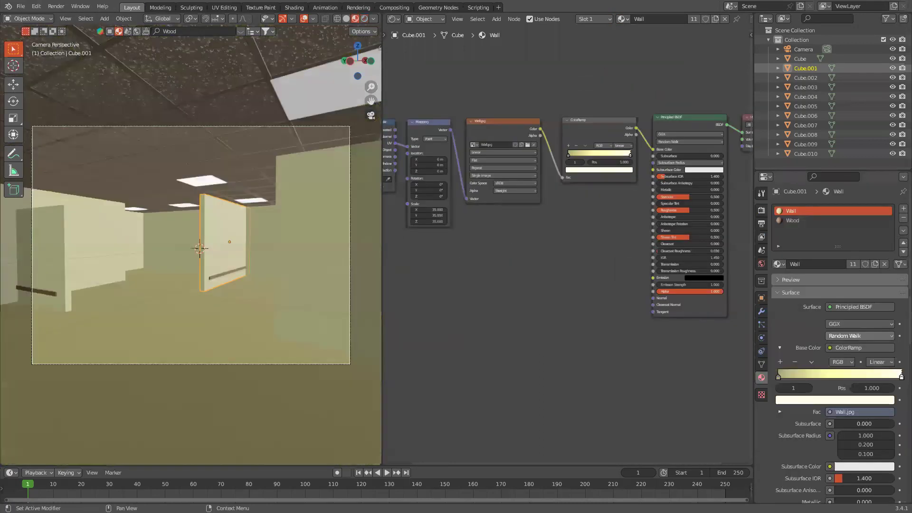
scroll(871, 281, "down", 5)
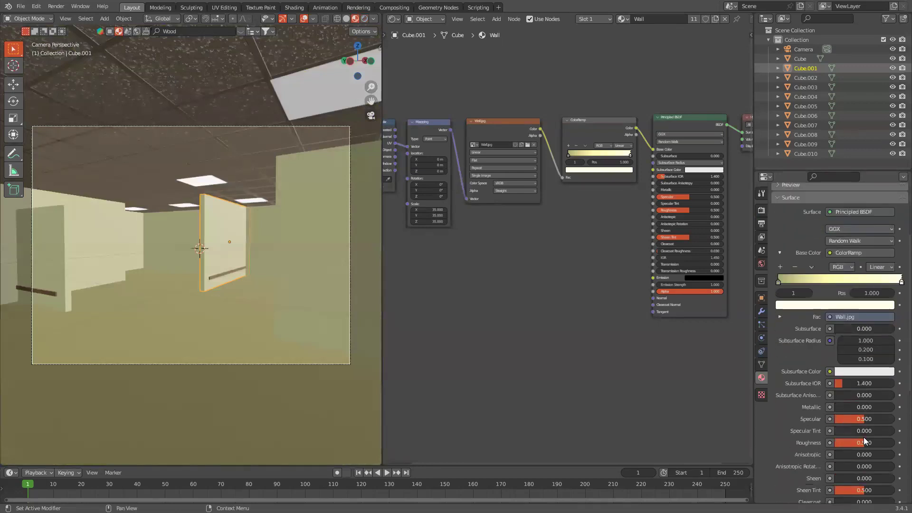
left_click(839, 442)
type("0.8")
key("Return")
Show the room in rendered viewport shading, render the image again and return to the compositing node tree.
left_click(364, 19)
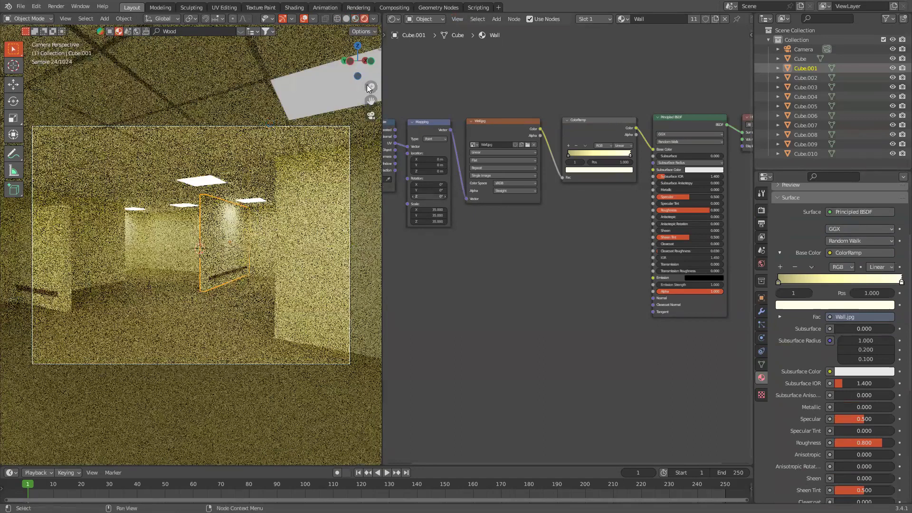
key("F12")
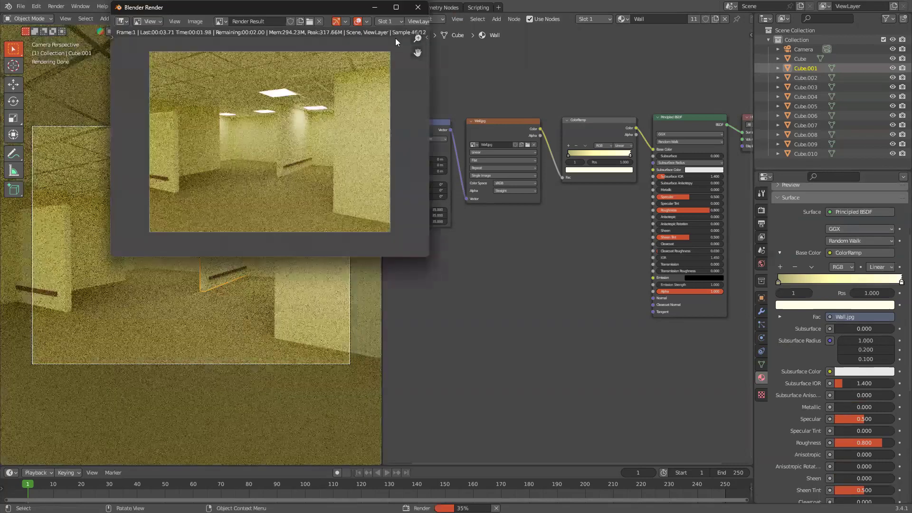
left_click(417, 7)
left_click(393, 7)
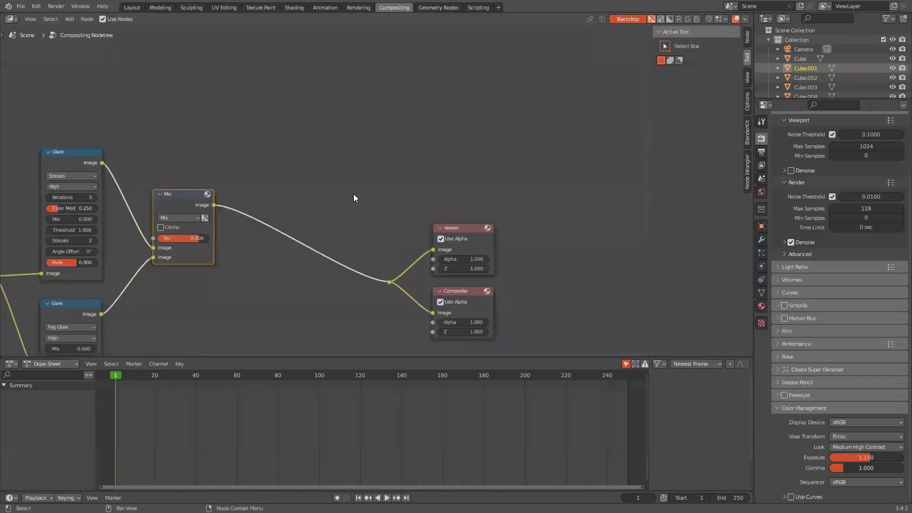
scroll(377, 145, "down", 2)
middle_click_drag(674, 183, 701, 173)
scroll(405, 114, "up", 2)
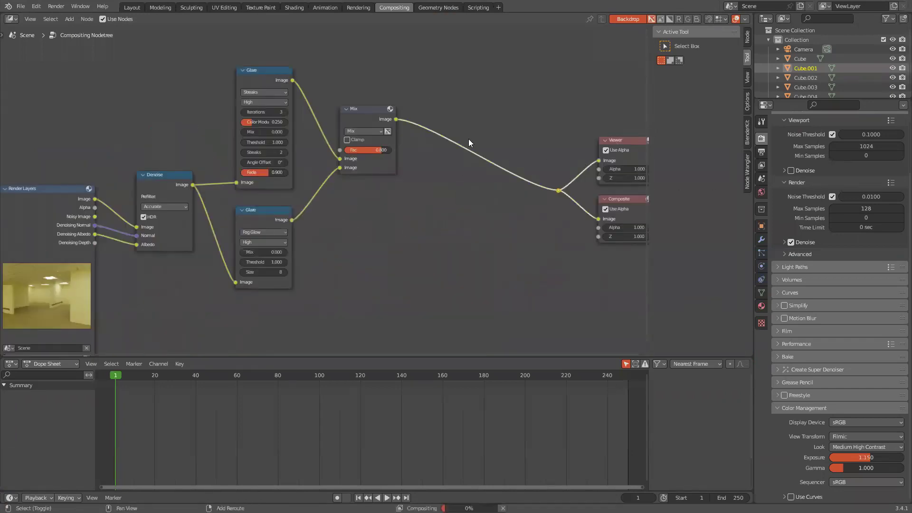
key("shift+a")
left_click(469, 137)
left_click(454, 78)
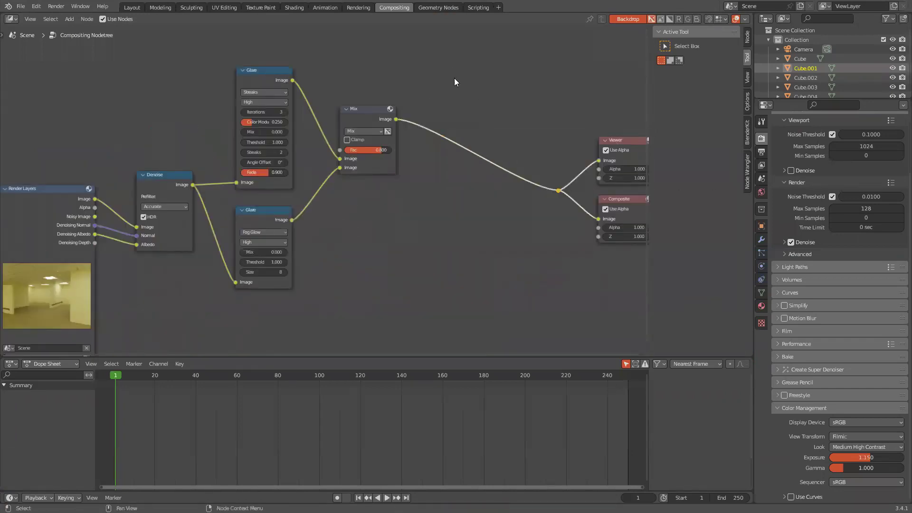
Append the VHS_FX node tree from VHS_2.3.blend and insert it after the Mix node in the compositor.
left_click(23, 6)
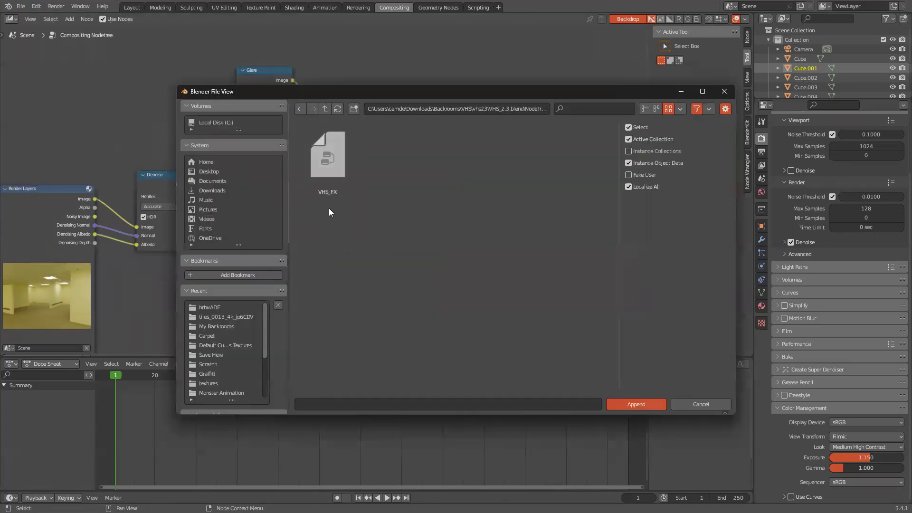
double_click(340, 153)
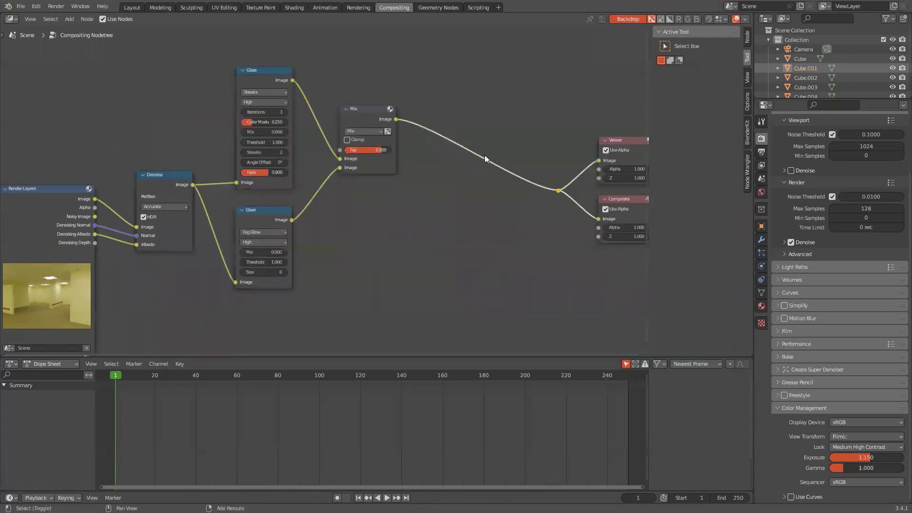
key("shift+a")
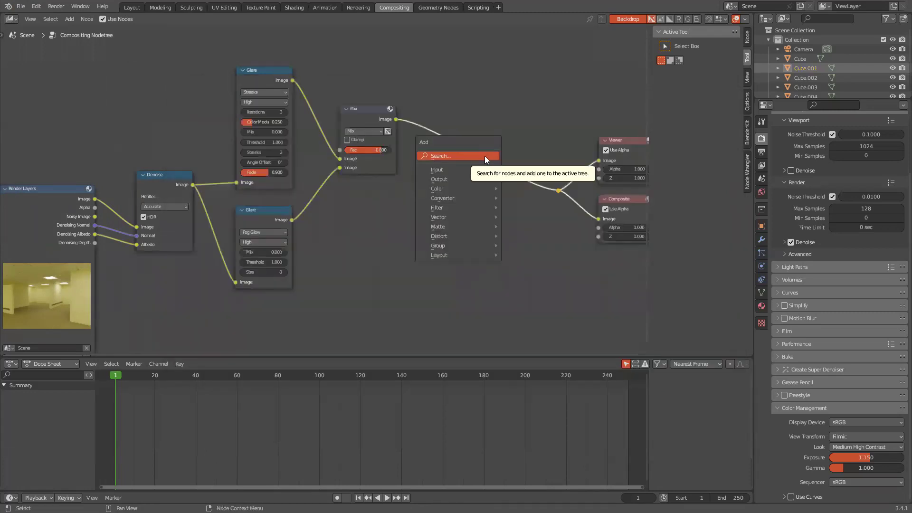
mouse_move(445, 243)
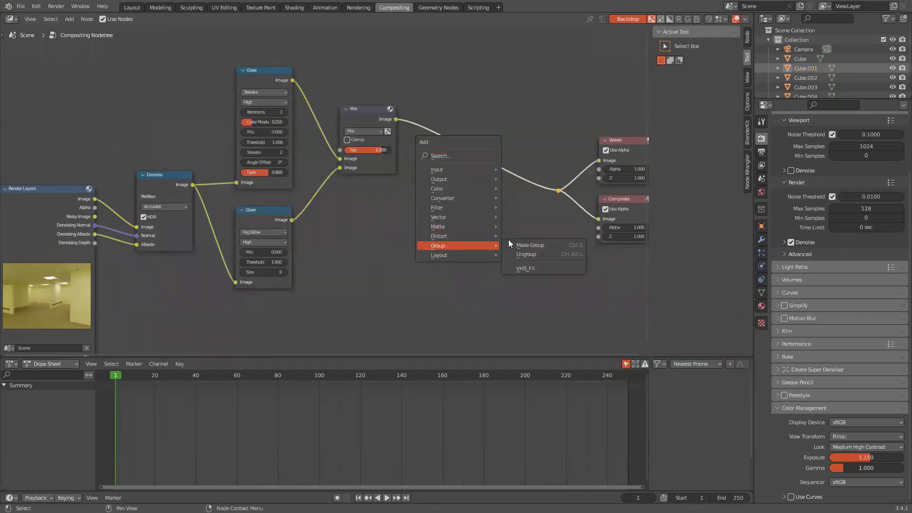
left_click(522, 267)
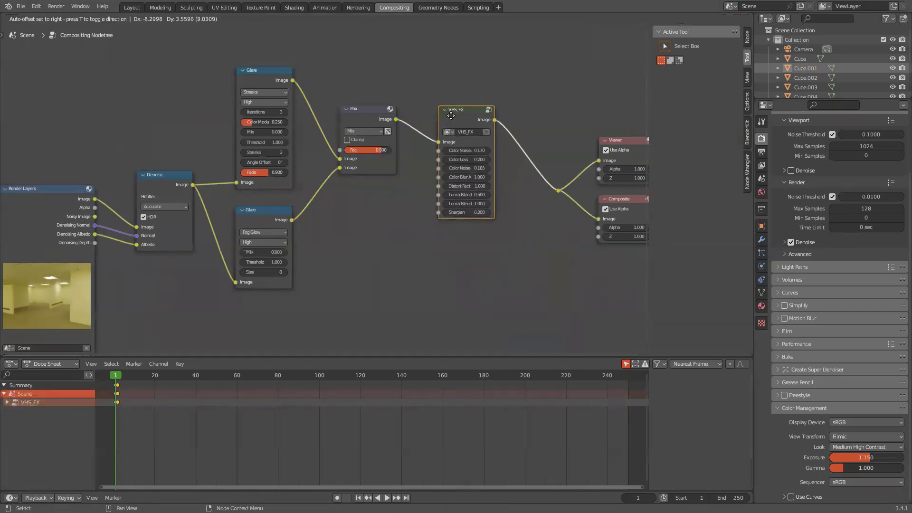
left_click(439, 117)
Move the Viewer, Composite and reroute nodes closer to the VHS_FX node and render the image with the effect.
key("Home")
scroll(509, 200, "up", 1)
left_click_drag(475, 139, 603, 269)
key("g")
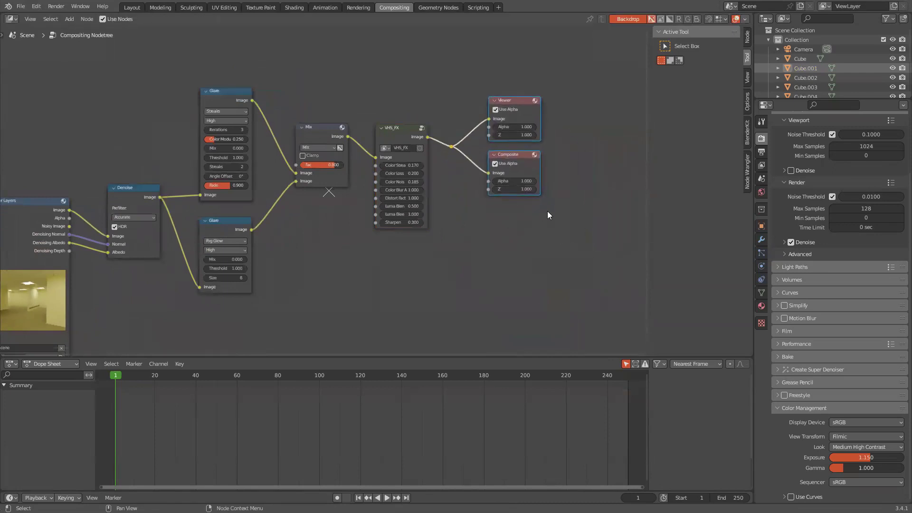
left_click(546, 209)
key("F12")
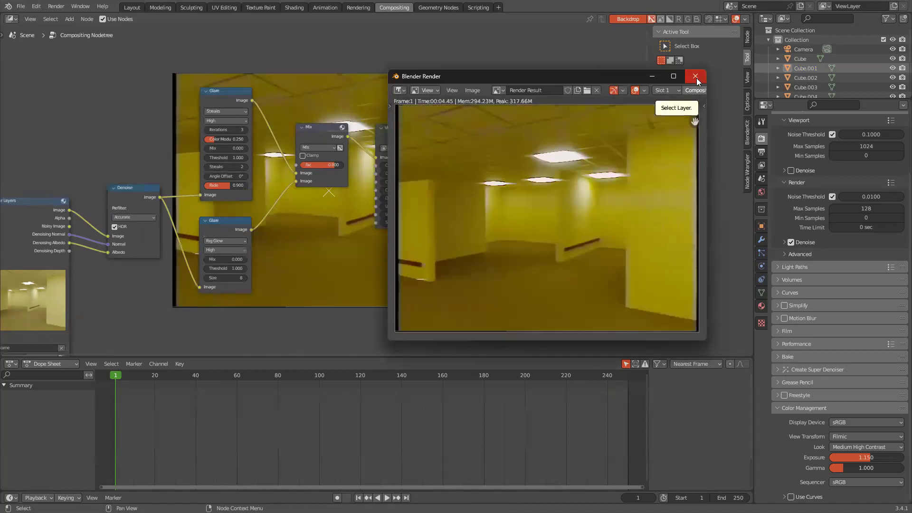
left_click(695, 77)
Set all eight numeric inputs of the VHS_FX node, from Color Streaks to Sharpen, to 0.
scroll(436, 143, "up", 2)
left_click_drag(453, 153, 456, 238)
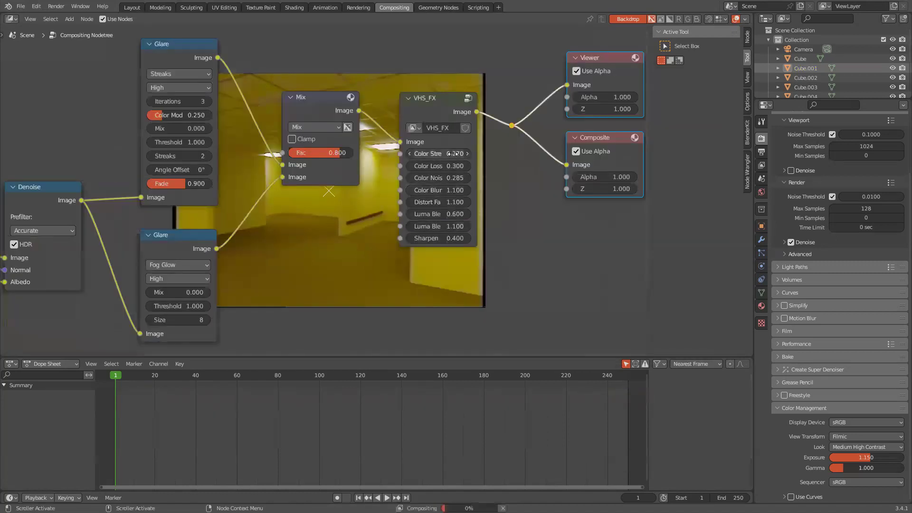
left_click_drag(453, 153, 440, 238)
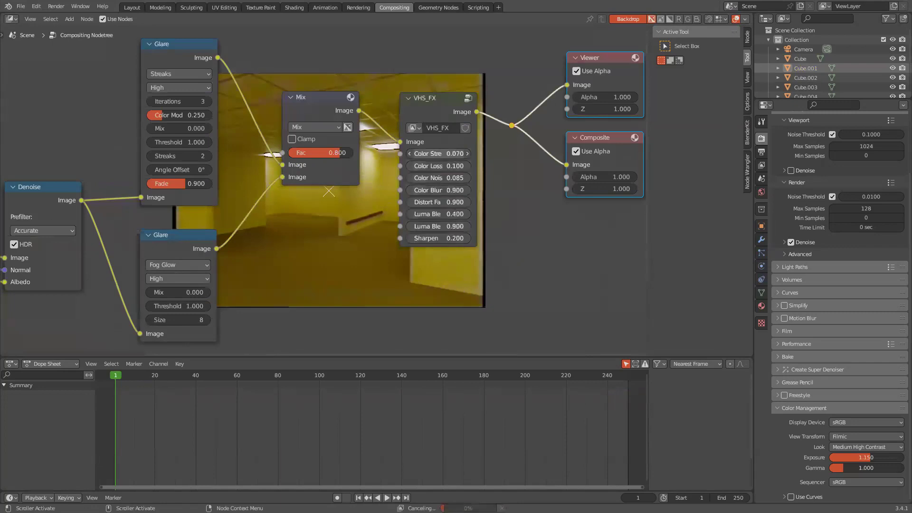
left_click_drag(453, 153, 452, 238)
type("0.0")
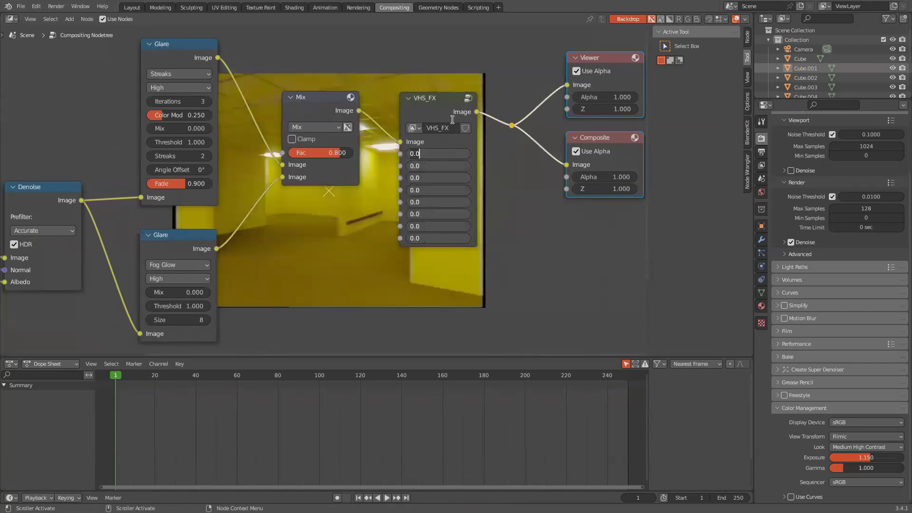
key("Return")
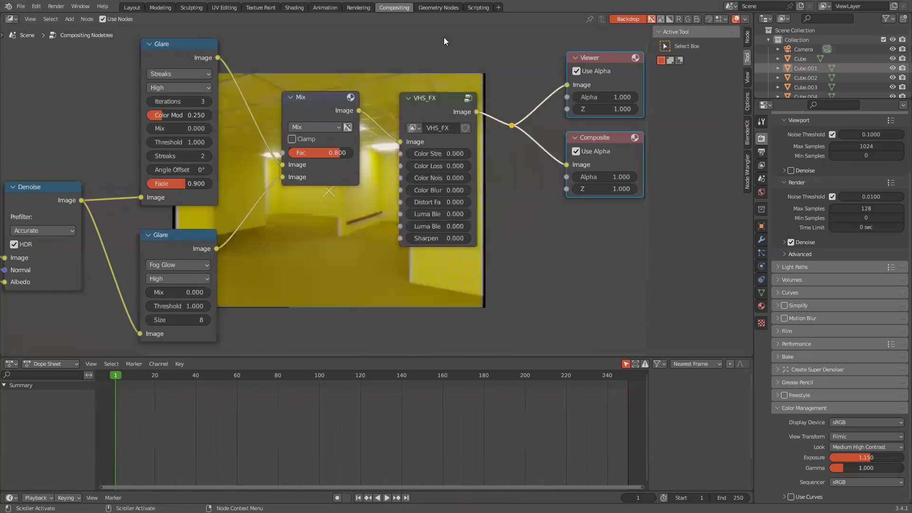
Move the output nodes away from VHS_FX and widen the VHS_FX node so its input names are readable.
middle_click_drag(509, 122, 400, 236)
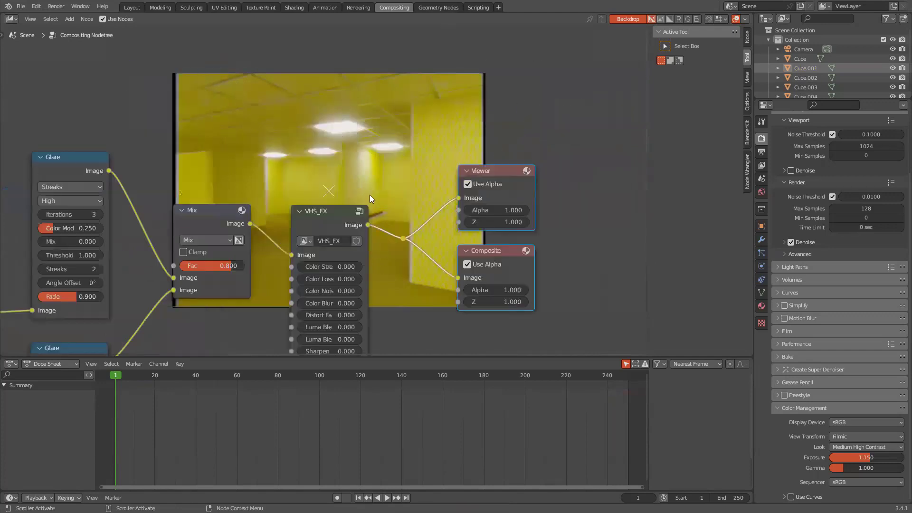
scroll(339, 270, "up", 4)
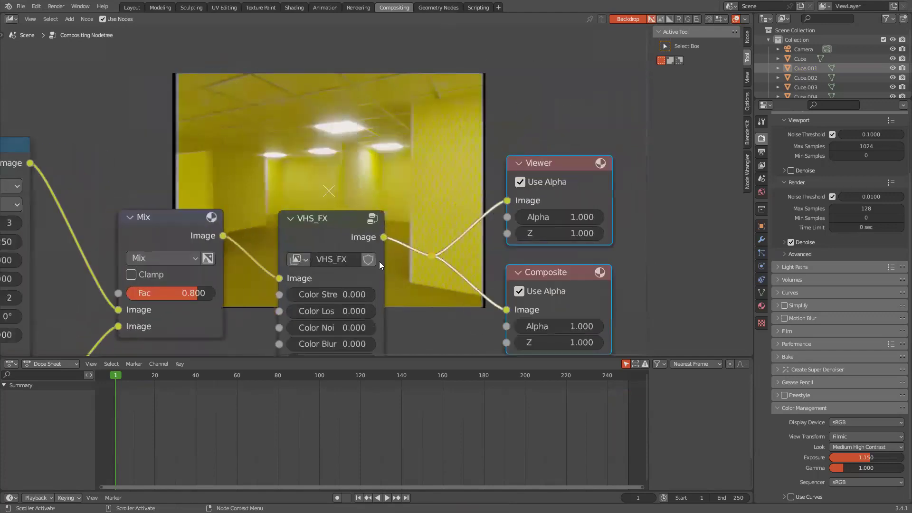
scroll(379, 262, "down", 5)
left_click_drag(379, 135, 580, 313)
scroll(576, 312, "down", 2)
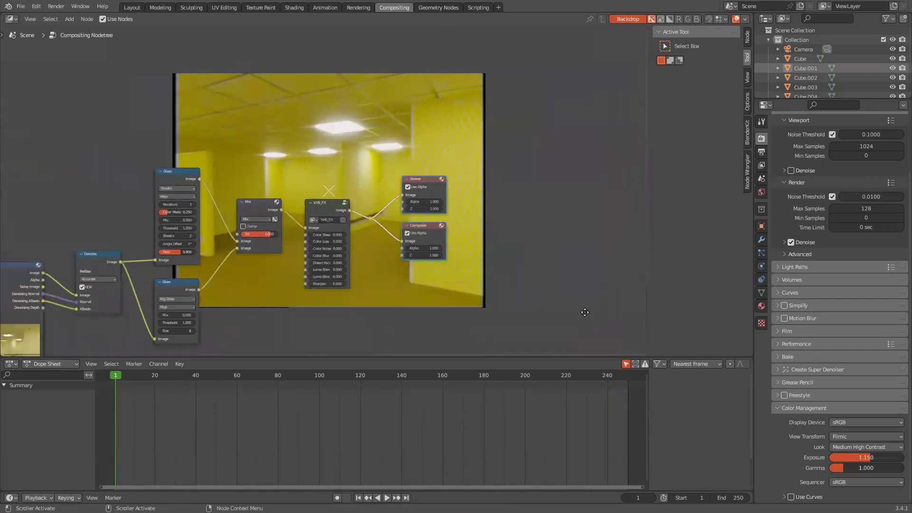
key("g")
left_click(639, 295)
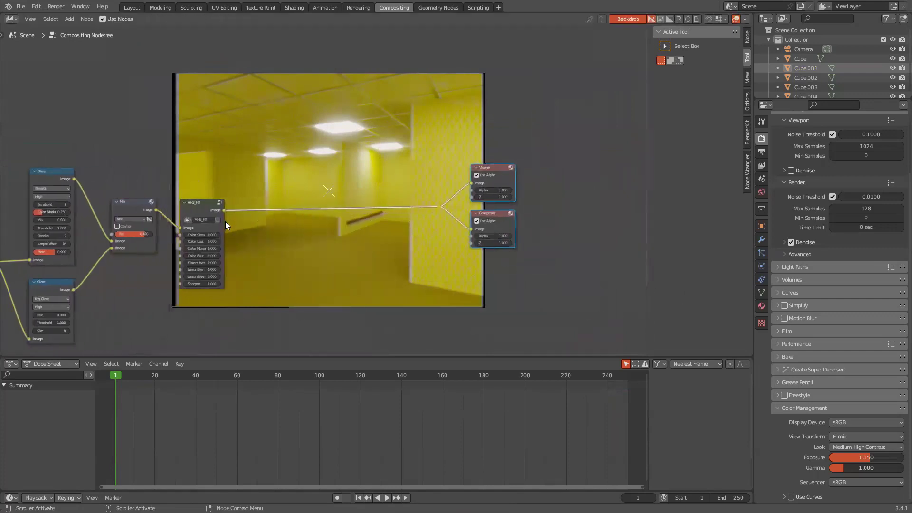
mouse_move(225, 221)
left_mouse_down()
mouse_move(252, 224)
mouse_move(243, 224)
left_mouse_up()
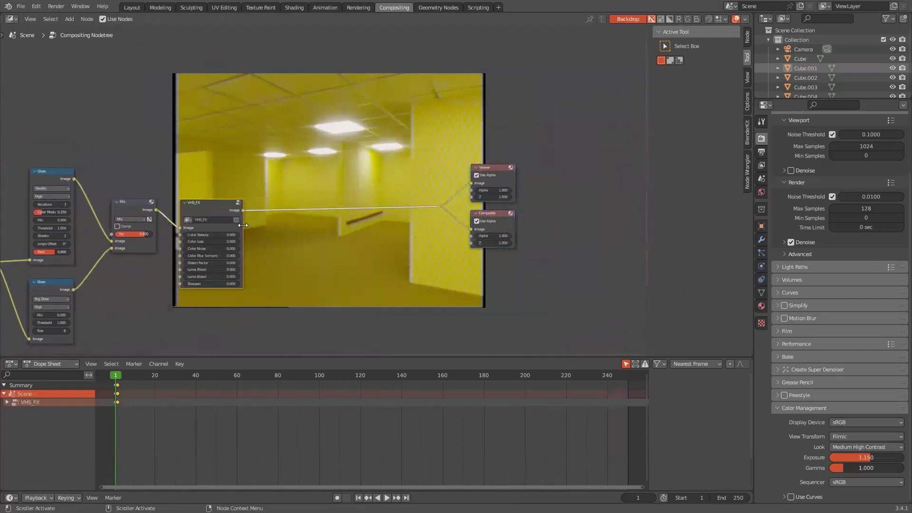
Move the Viewer, Composite and reroute nodes back next to the widened VHS_FX node and deselect them.
left_click_drag(289, 138, 593, 278)
key("g")
left_click(425, 278)
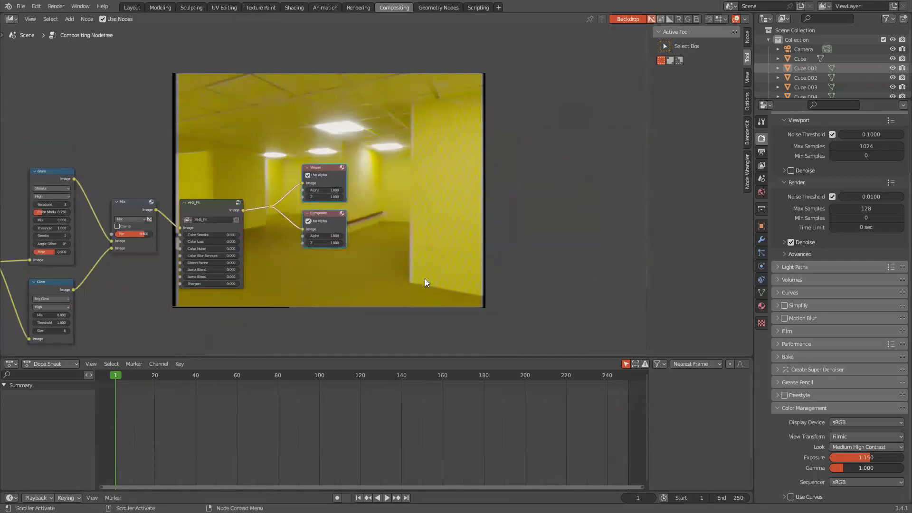
scroll(452, 279, "up", 2)
middle_click_drag(453, 278, 576, 265)
left_click(493, 286)
scroll(321, 207, "up", 2)
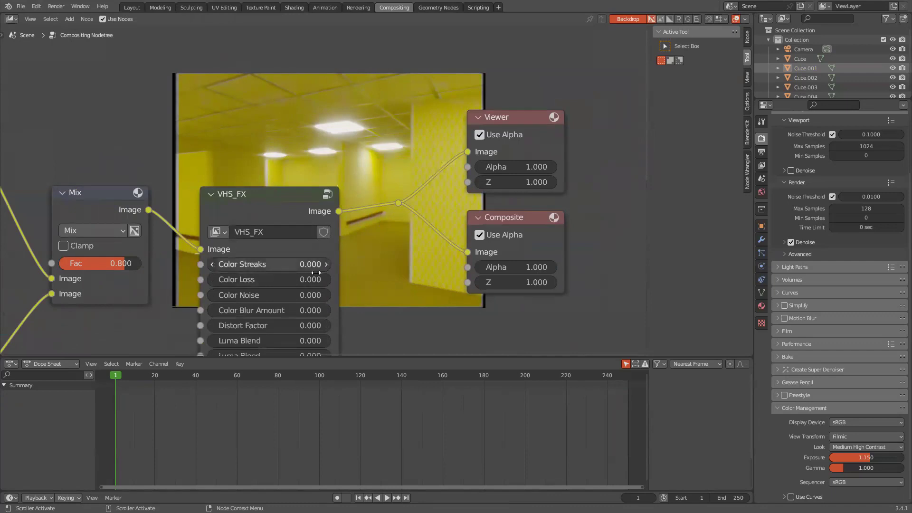
Try a Color Loss of 0.3 on the VHS_FX node and lower it to 0.2.
left_click(328, 283)
left_click(322, 283)
left_click(322, 283)
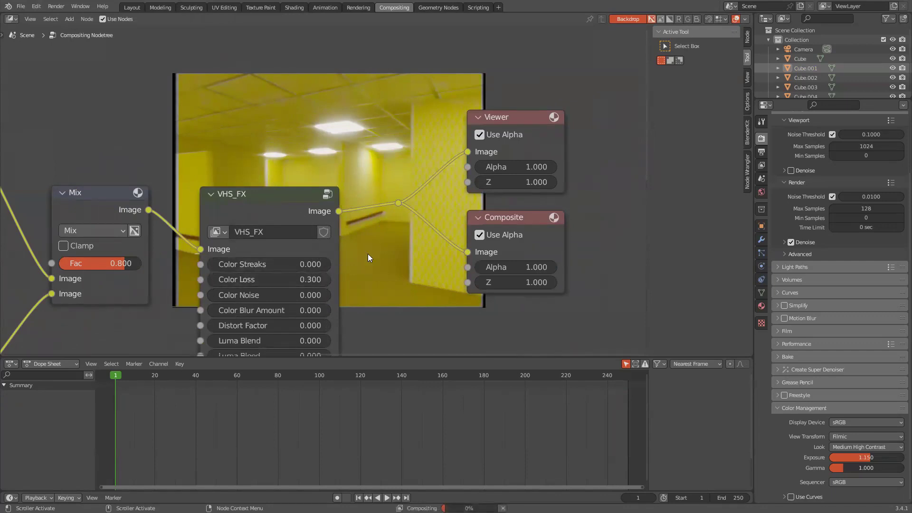
middle_click_drag(368, 254, 350, 311)
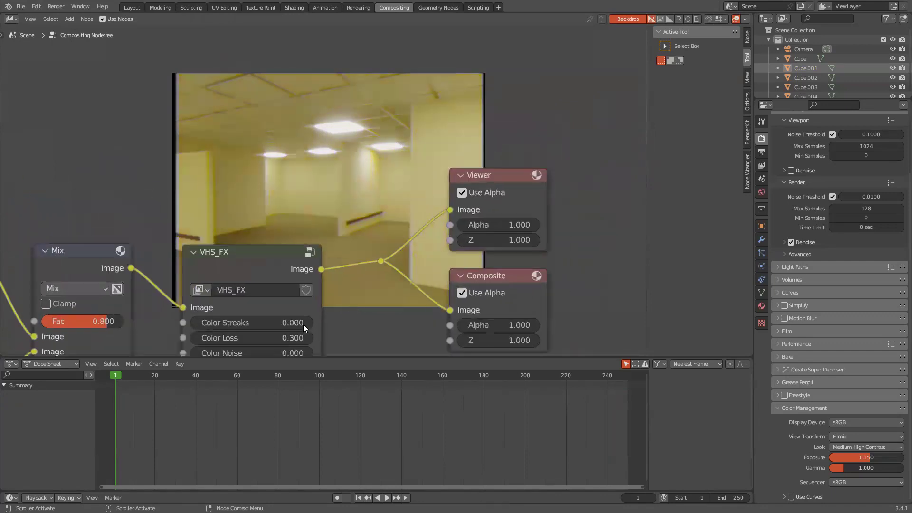
left_click(194, 337)
Set the Color Noise of the VHS_FX node to 0.15.
scroll(360, 308, "down", 2)
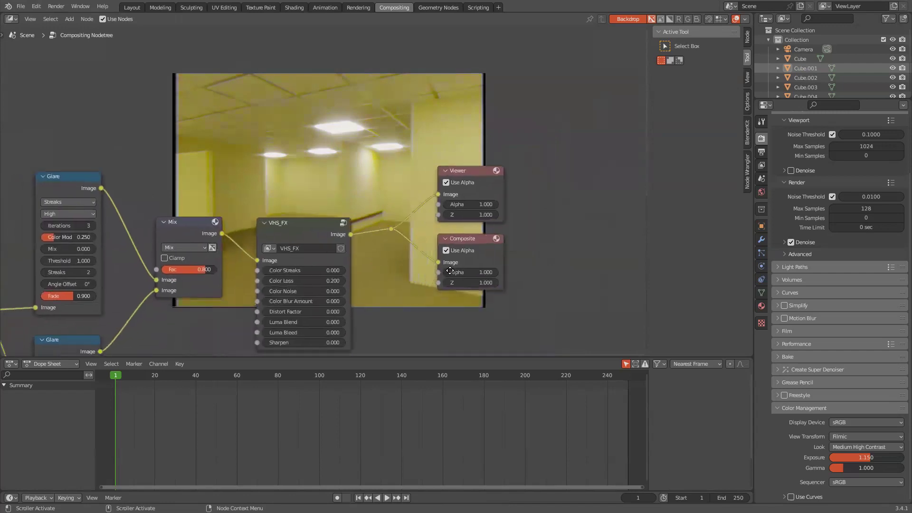
middle_click_drag(450, 271, 481, 278)
scroll(428, 328, "up", 5)
middle_click_drag(428, 328, 373, 250)
scroll(361, 264, "down", 2)
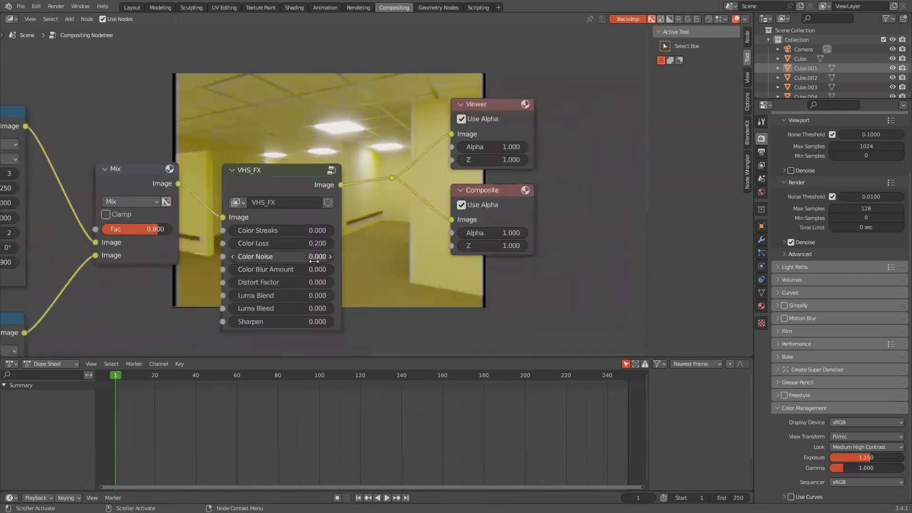
left_click(313, 261)
type("1.0")
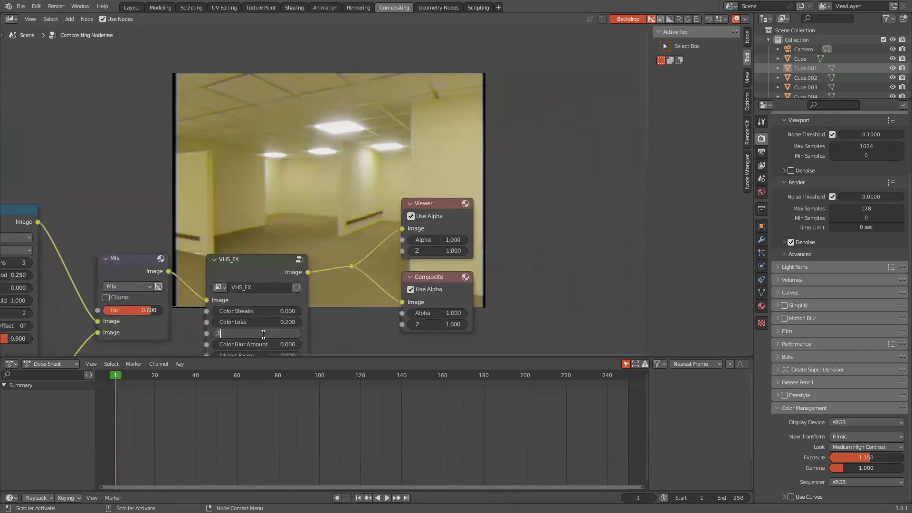
type("5")
key("Return")
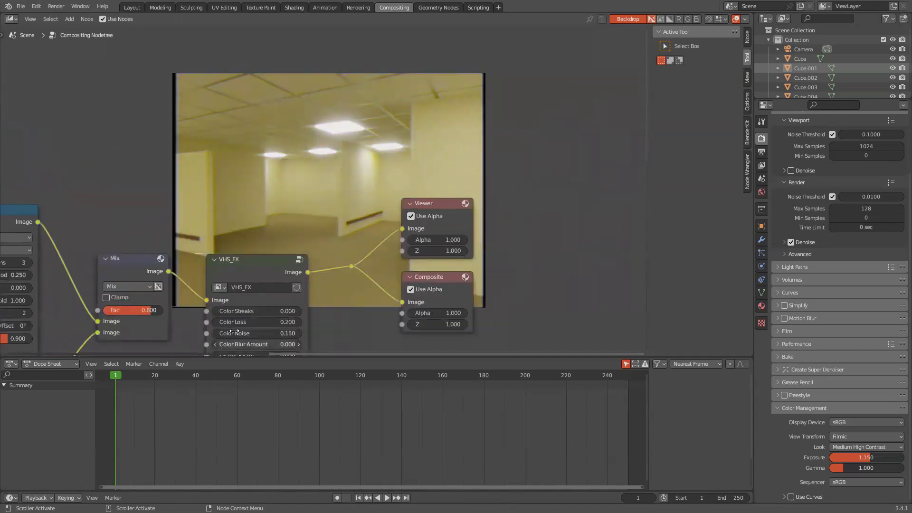
Try a Color Blur Amount of 7 on the VHS_FX node.
scroll(399, 317, "down", 2)
middle_click_drag(406, 276, 463, 255)
scroll(470, 255, "up", 4)
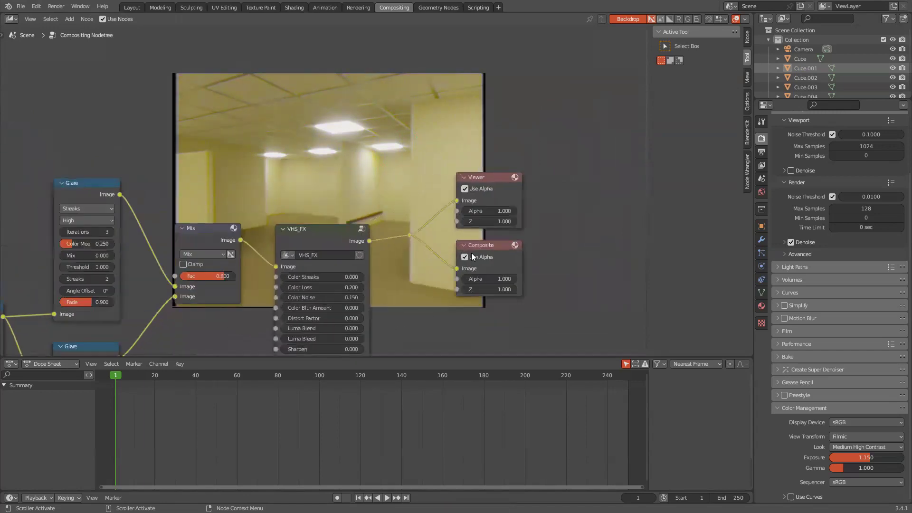
scroll(470, 257, "down", 1)
middle_click_drag(469, 294, 282, 262)
scroll(449, 236, "up", 1)
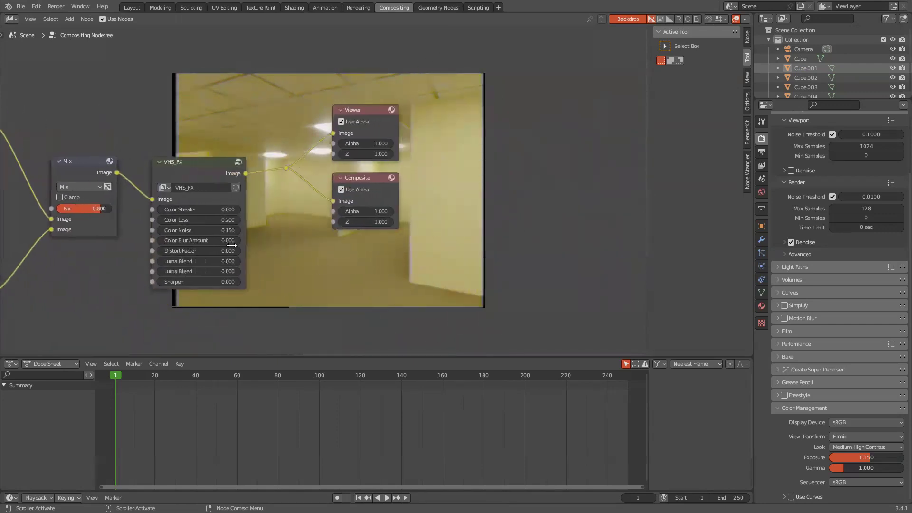
left_click_drag(182, 242, 216, 242)
scroll(295, 219, "down", 2)
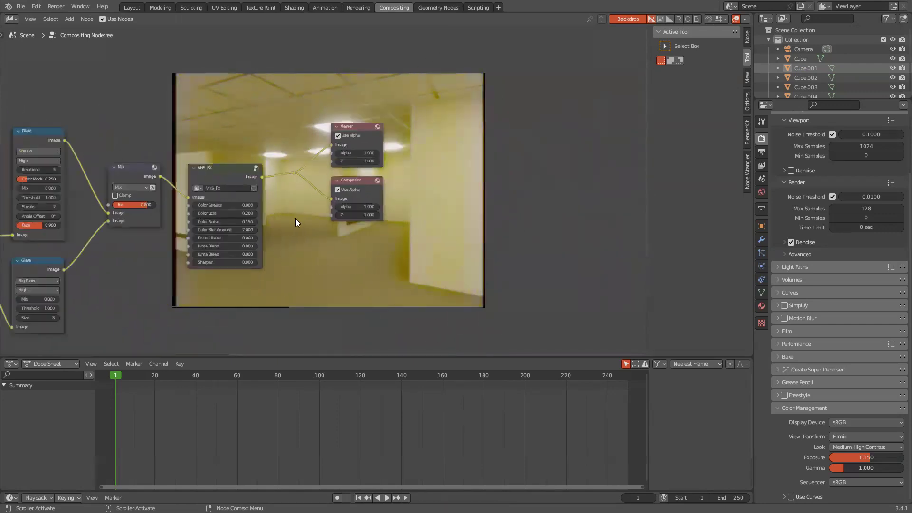
Lower the Color Blur Amount of the VHS_FX node to 5 and check the effect on the backdrop.
middle_click_drag(296, 219, 364, 285)
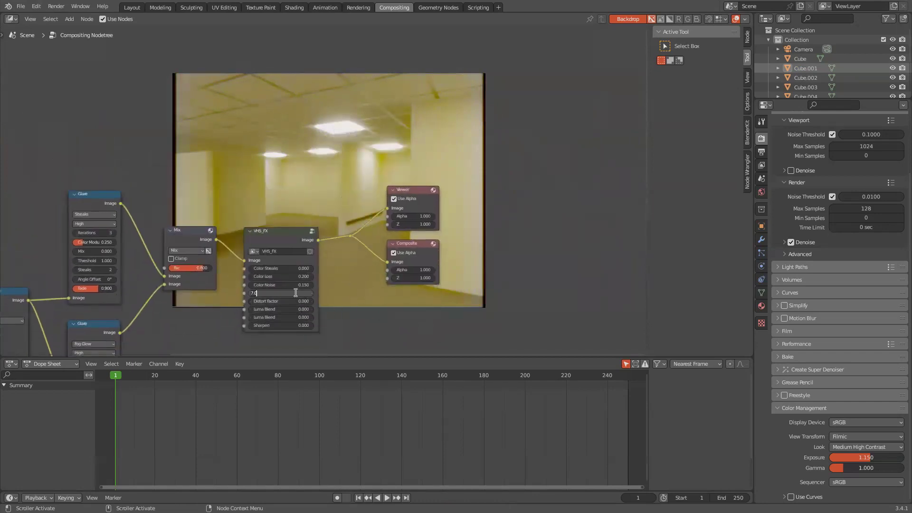
type("5")
key("Return")
scroll(458, 233, "down", 6)
middle_click_drag(462, 231, 447, 250)
scroll(447, 250, "up", 2)
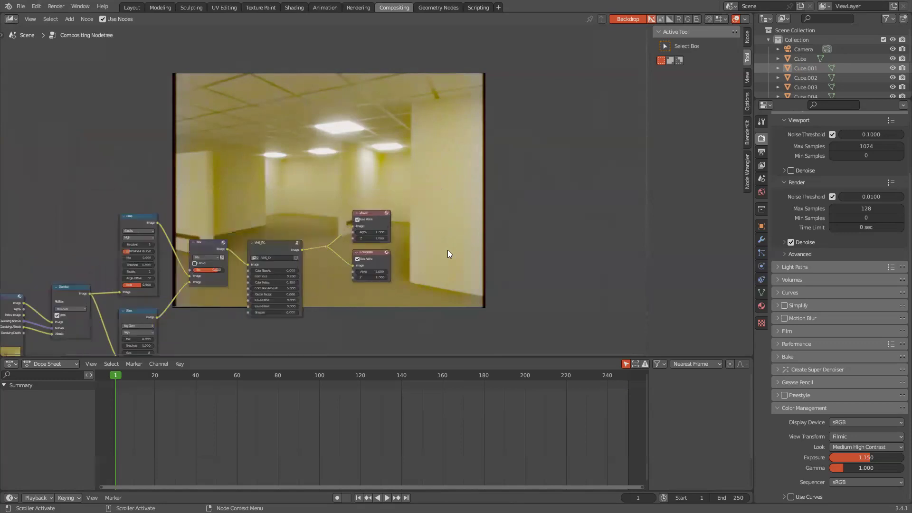
scroll(448, 250, "up", 4)
scroll(278, 309, "down", 4)
scroll(294, 307, "up", 1)
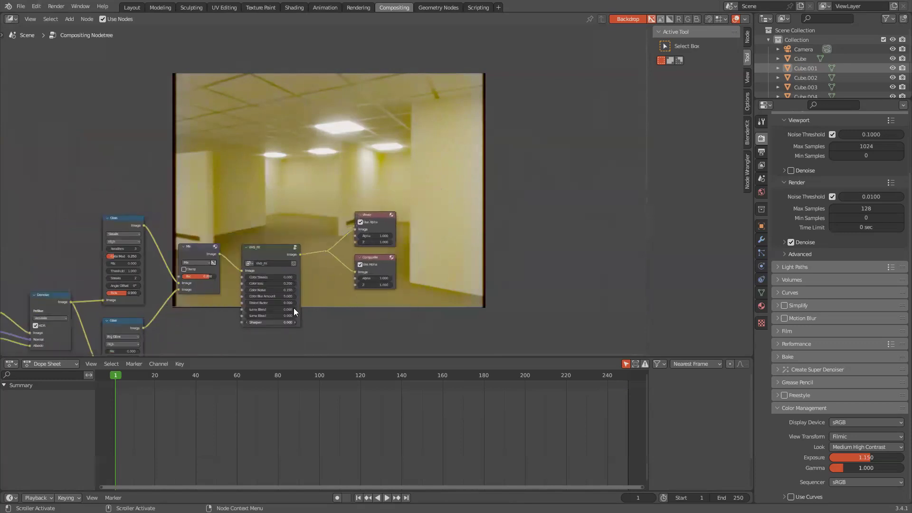
Set the Color Blur Amount of the VHS_FX node to 2.
middle_click_drag(334, 283, 296, 134)
scroll(296, 199, "up", 3)
scroll(361, 230, "up", 1)
middle_click_drag(249, 118, 324, 166)
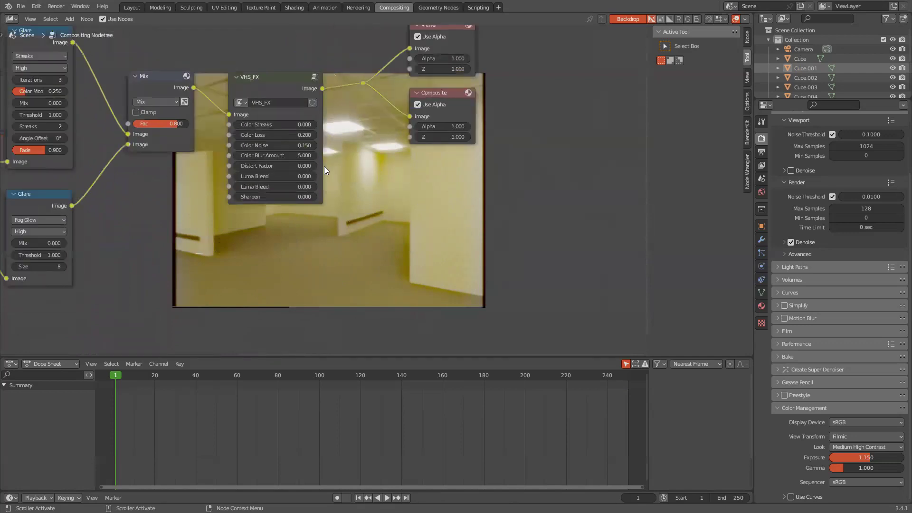
key("Return")
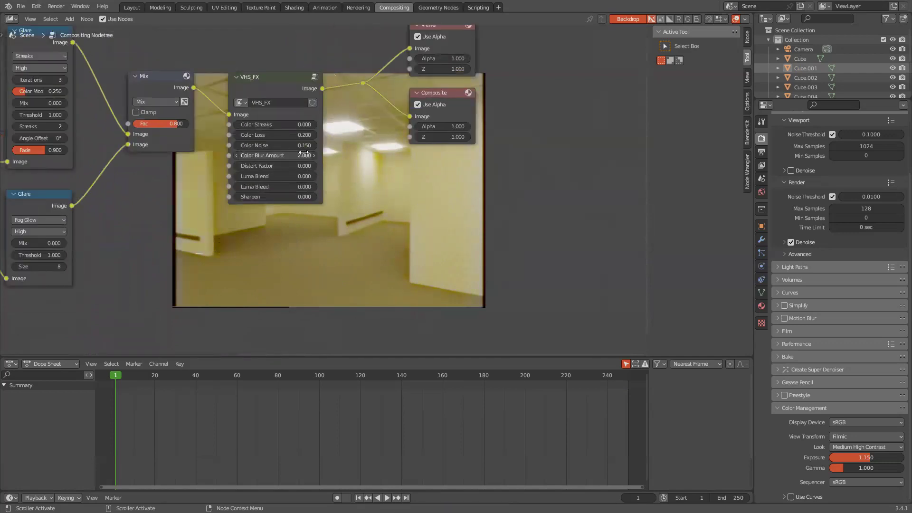
Try a Luma Blend of 0.7 on the VHS_FX node and lower it to 0.2.
middle_click_drag(385, 164, 509, 285)
left_click_drag(419, 319, 463, 315)
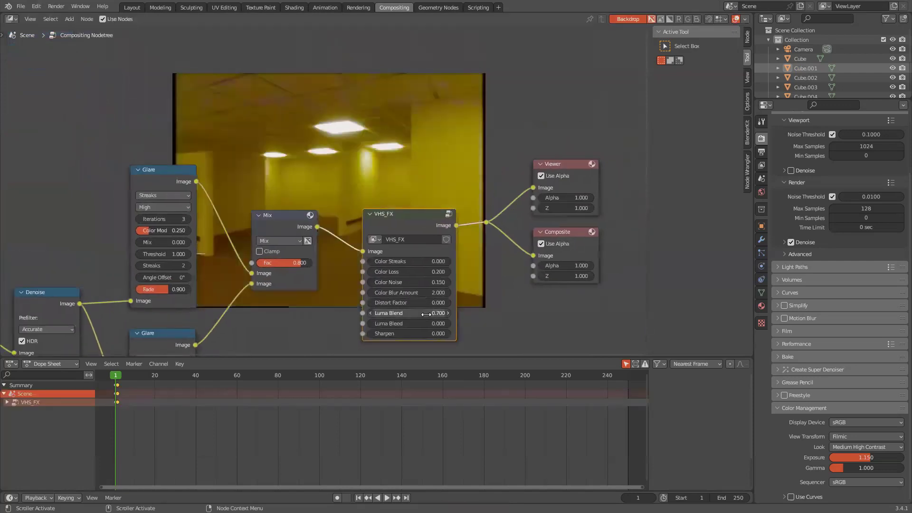
left_click_drag(413, 313, 438, 313)
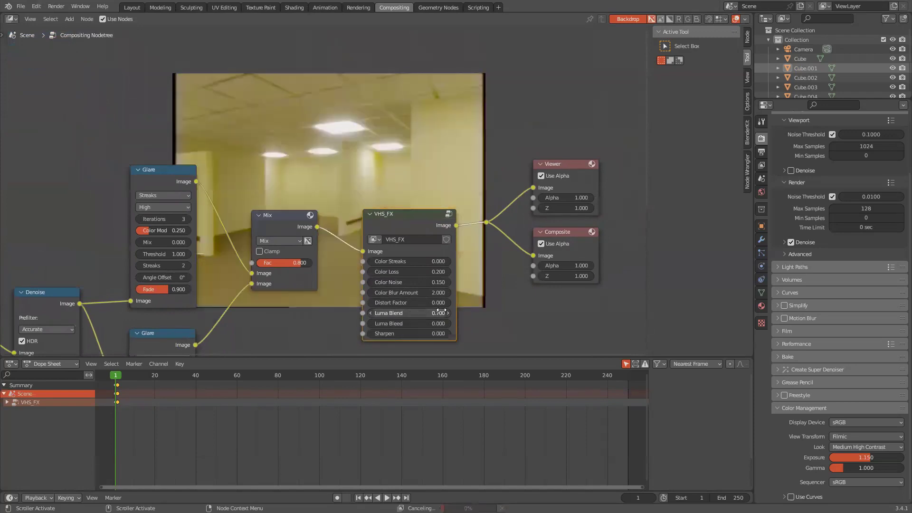
left_click(438, 312)
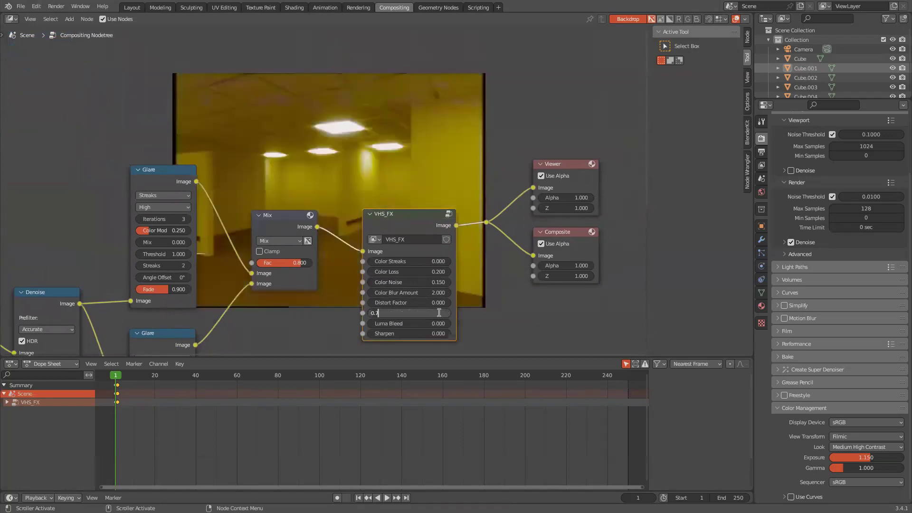
key("Return")
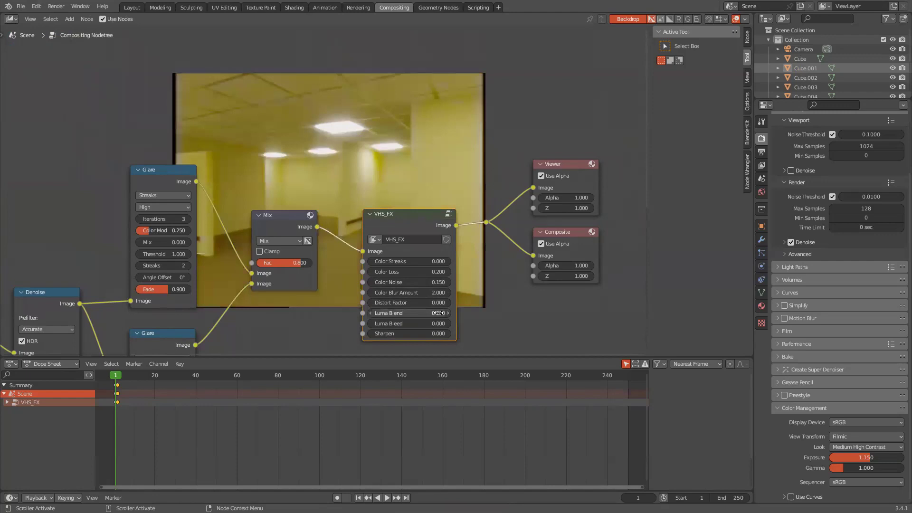
Set the Luma Bleed of the VHS_FX node to 50 and its Sharpen to 0.3.
left_click_drag(425, 323, 419, 323)
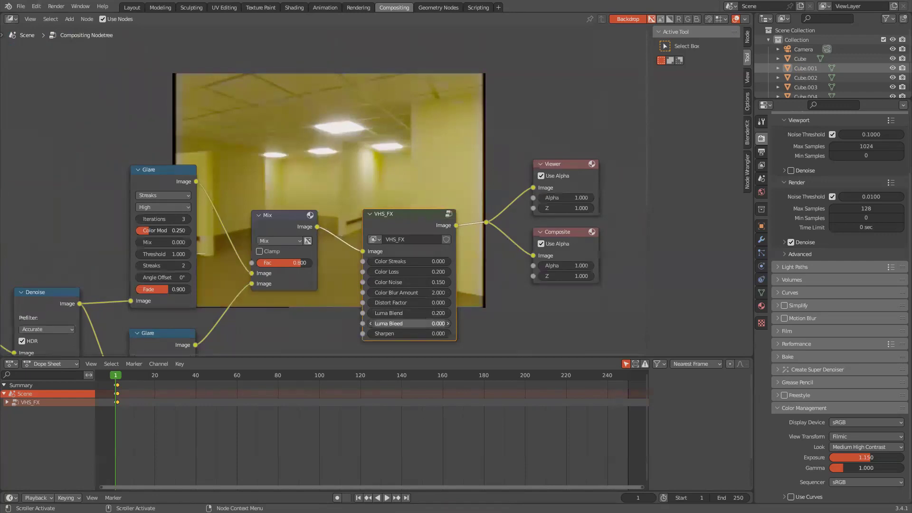
left_click(301, 310)
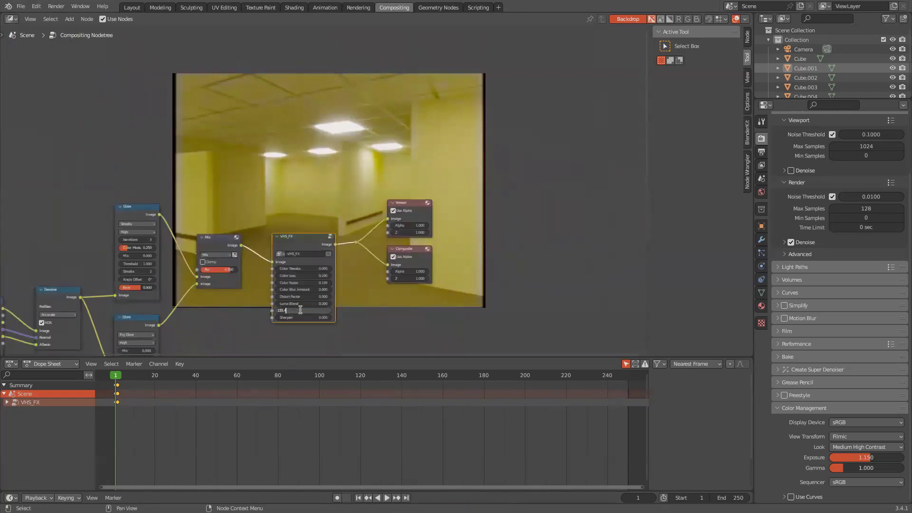
key("Return")
scroll(299, 310, "up", 1)
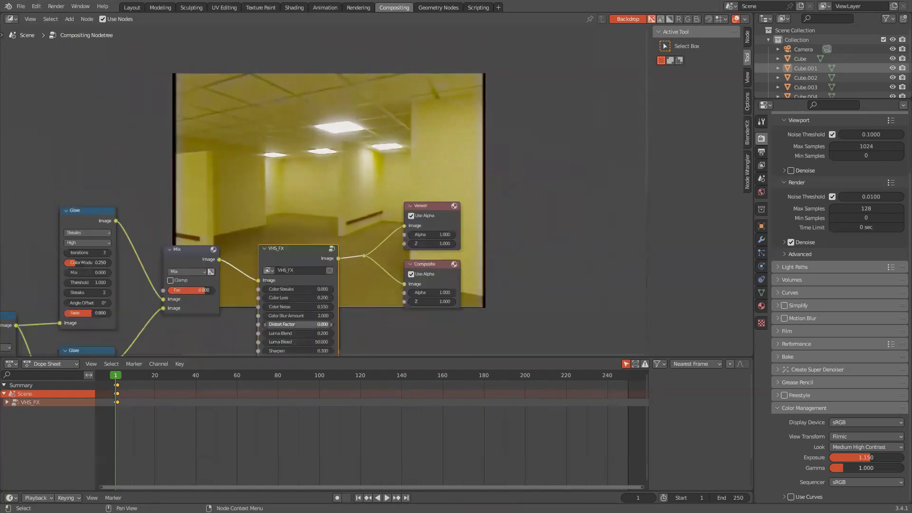
Set the Distort Factor of the VHS_FX node to 3.
left_click(331, 324)
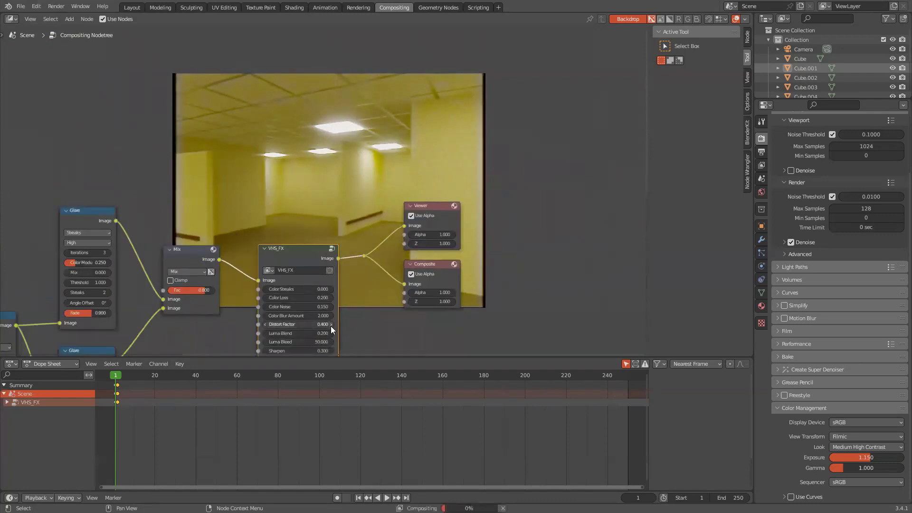
left_click(317, 325)
type("2")
key("Return")
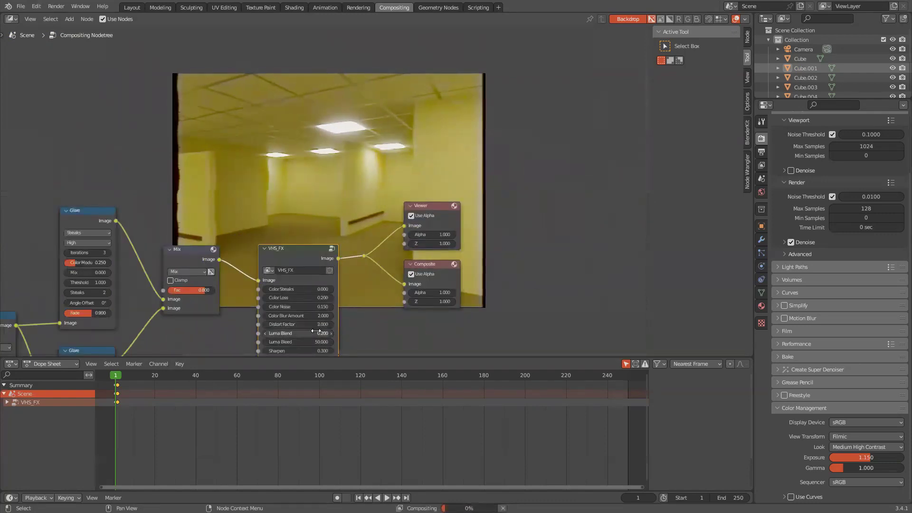
scroll(315, 333, "down", 3)
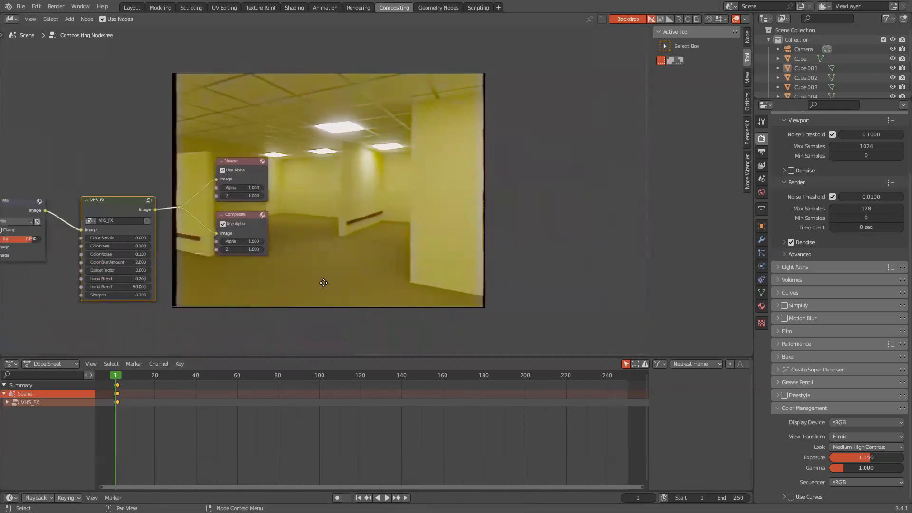
middle_click_drag(338, 282, 433, 46)
scroll(434, 107, "down", 3)
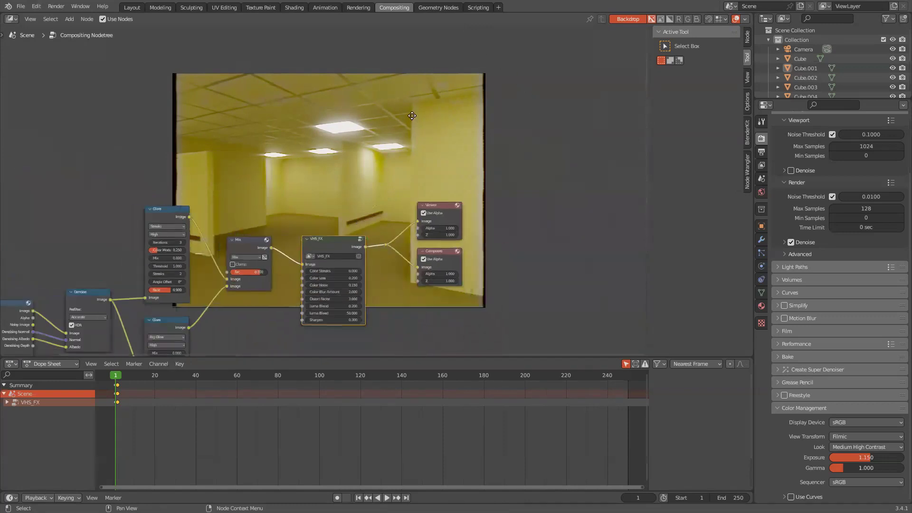
scroll(411, 116, "down", 4)
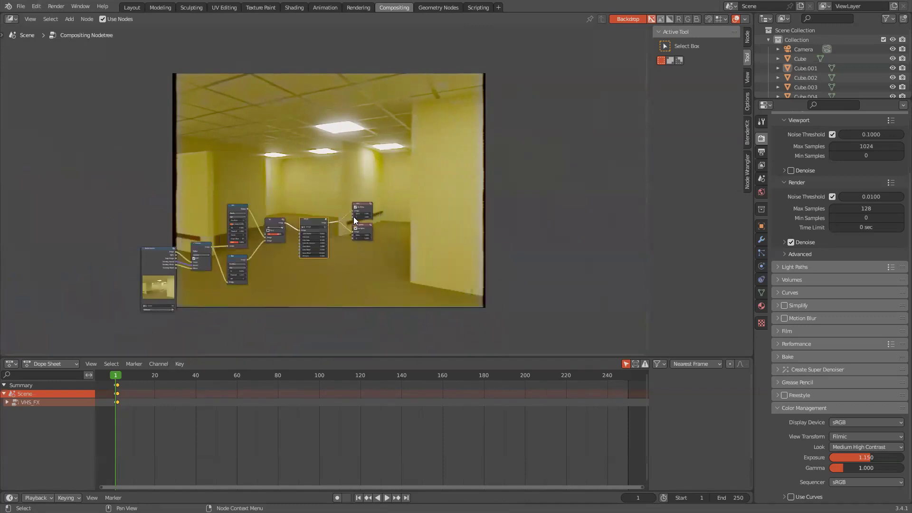
scroll(434, 244, "up", 4)
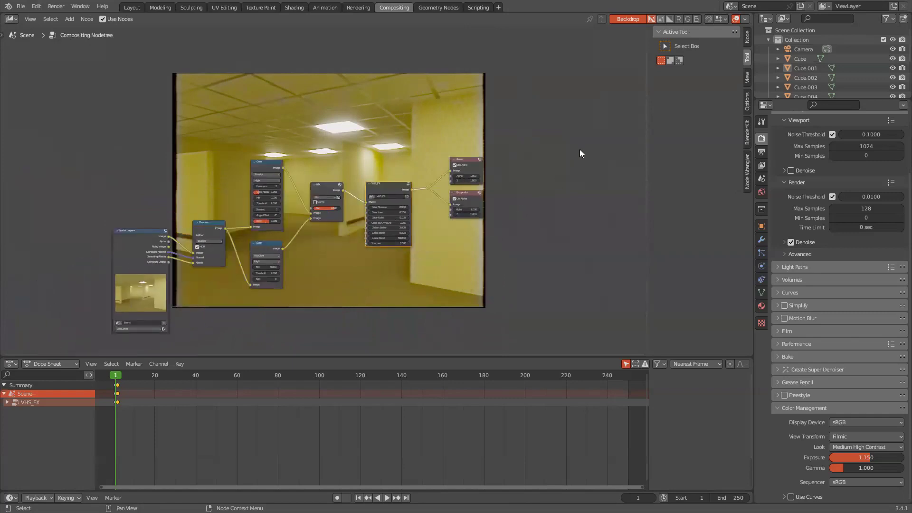